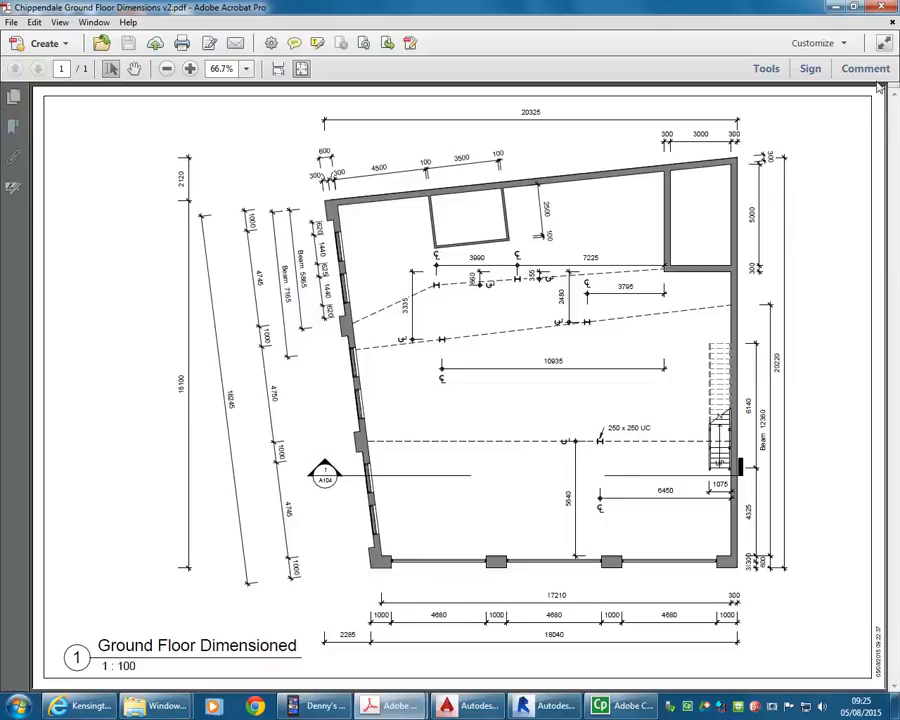
Minimize the floor plan PDF, switch to AutoCAD, and resize its window to cover roughly the left two-thirds of the desktop
{"action": "left_click", "coordinate": [838, 8]}
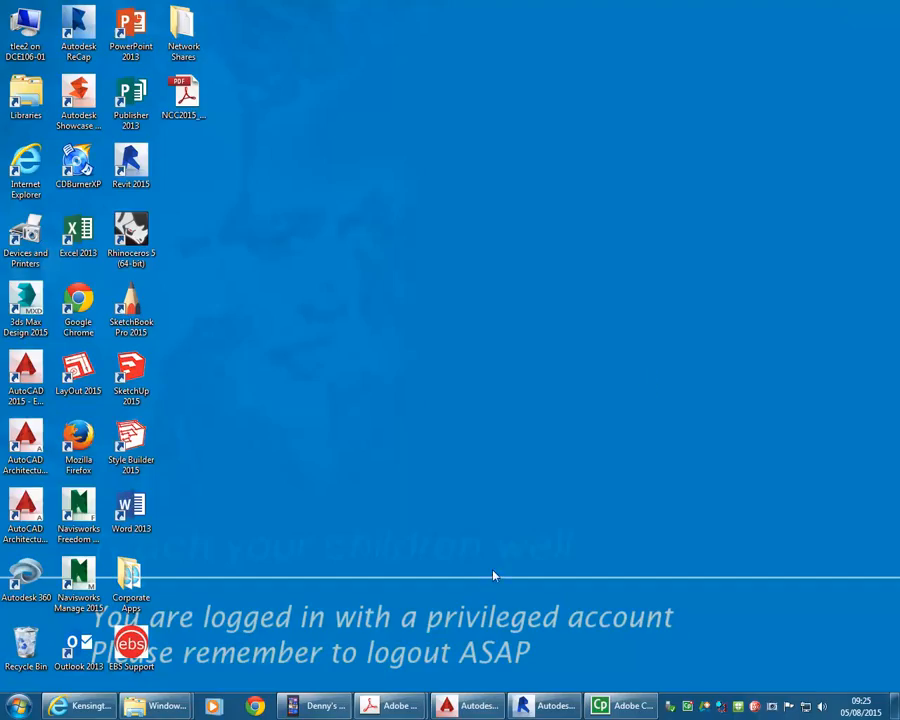
{"action": "left_click", "coordinate": [457, 705]}
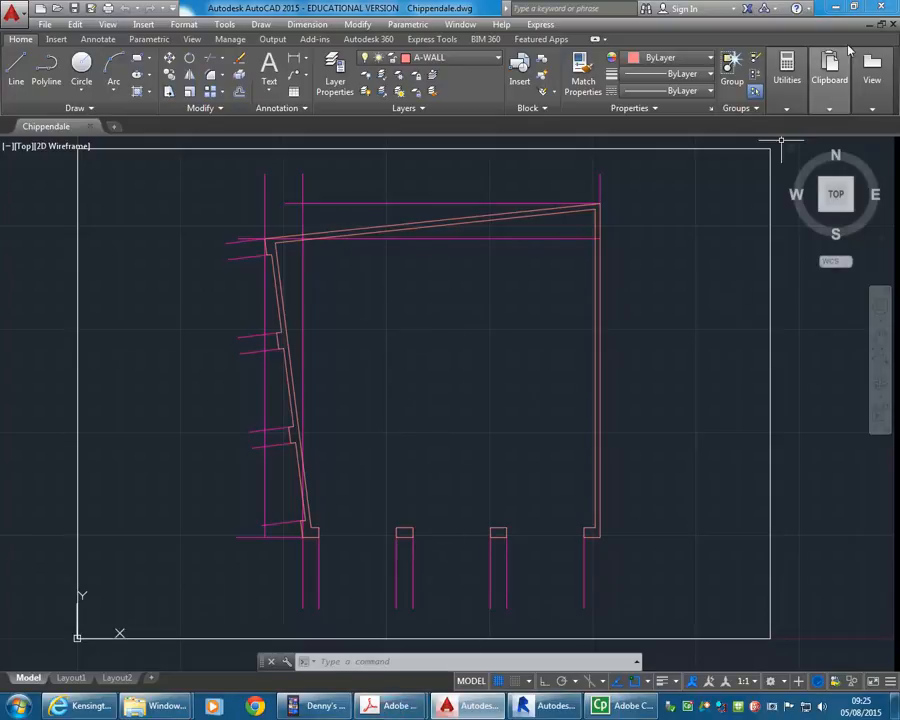
{"action": "left_click", "coordinate": [852, 8]}
{"action": "left_click_drag", "start_coordinate": [457, 15], "coordinate": [1, 22]}
{"action": "left_click_drag", "start_coordinate": [451, 357], "coordinate": [618, 356]}
Bring up Chippendale Ground Floor Dimensions v2.pdf in Acrobat and dock its window to the right half of the desktop
{"action": "mouse_move", "coordinate": [397, 706]}
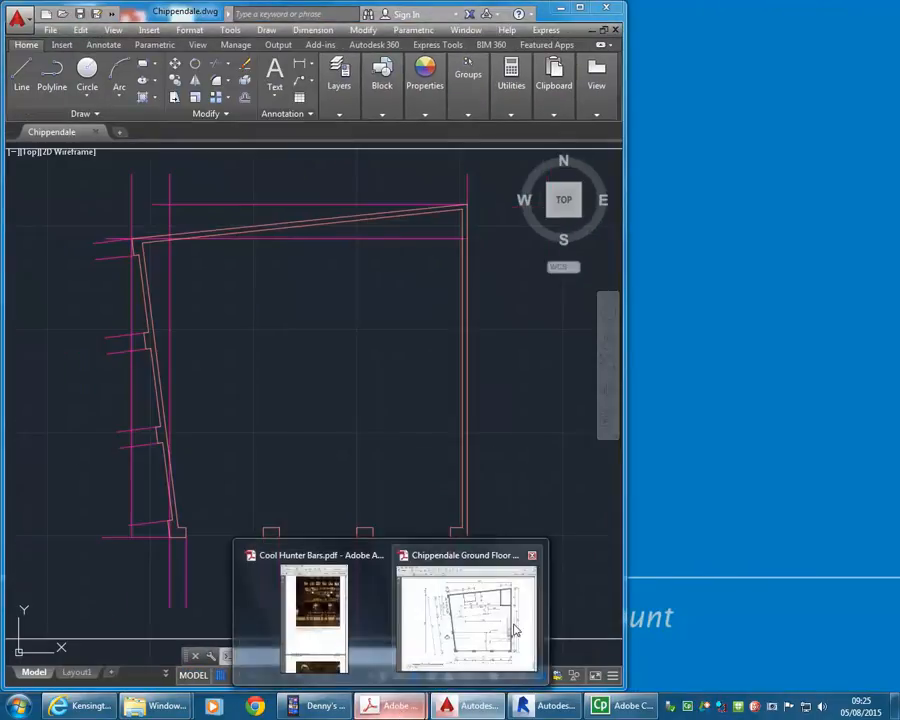
{"action": "left_click", "coordinate": [478, 623]}
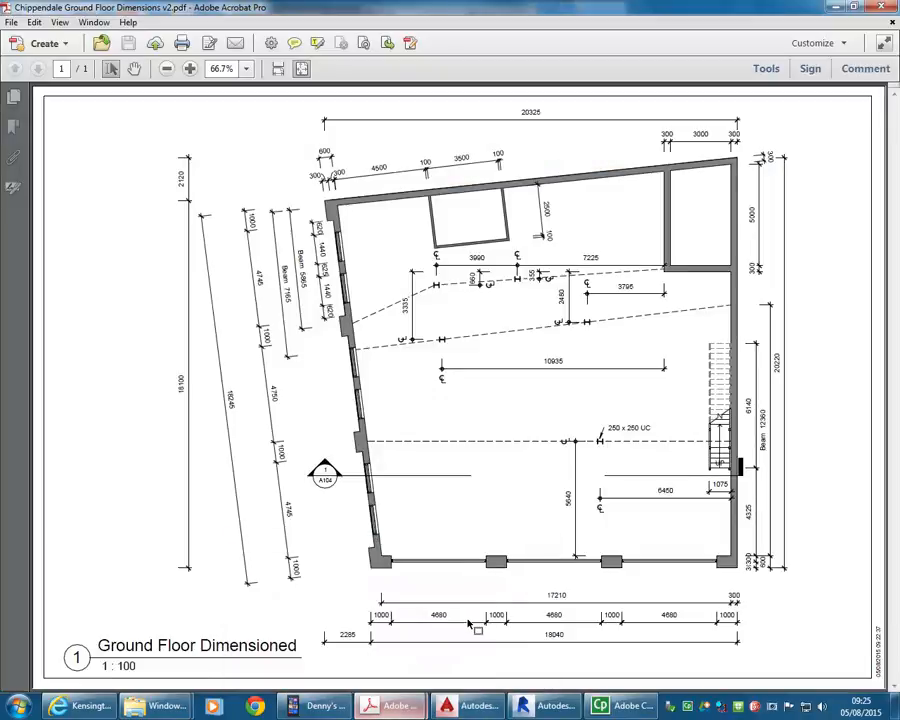
{"action": "left_click", "coordinate": [857, 7]}
{"action": "left_click_drag", "start_coordinate": [312, 10], "coordinate": [898, 12]}
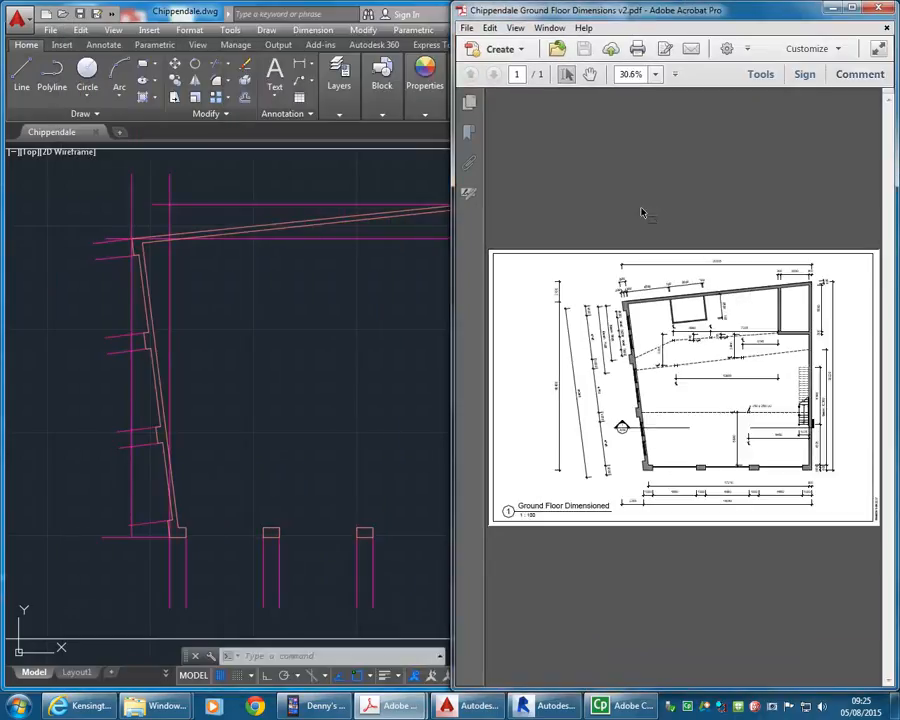
Enlarge the floor plan PDF to 125% around the small room on the upper wall to read its 4500, 100 and 3500 dimensions
{"action": "left_click", "coordinate": [675, 75]}
{"action": "left_click", "coordinate": [701, 112]}
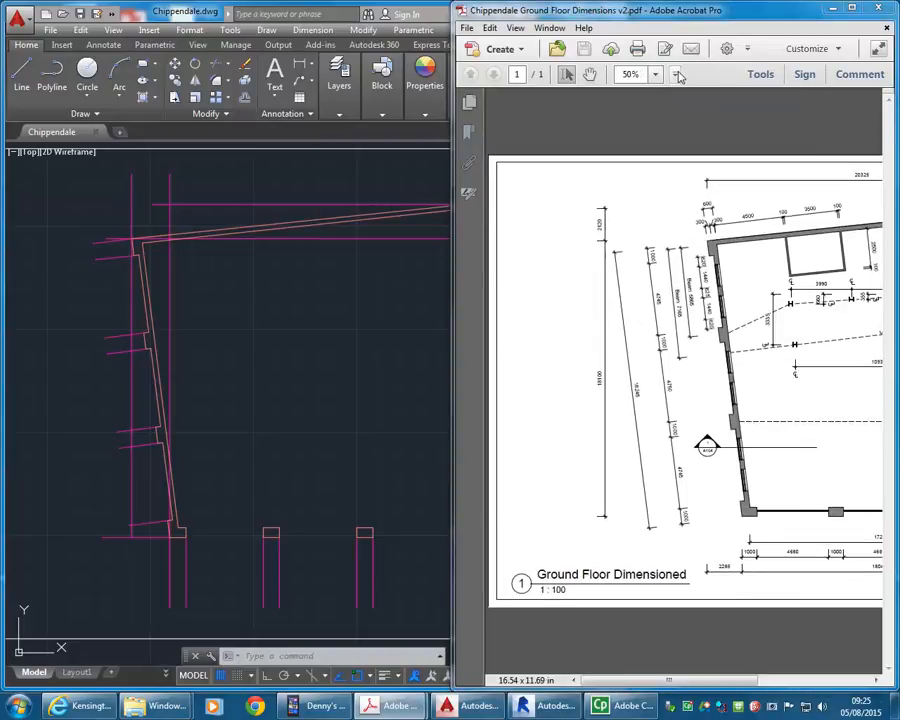
{"action": "left_click", "coordinate": [675, 75]}
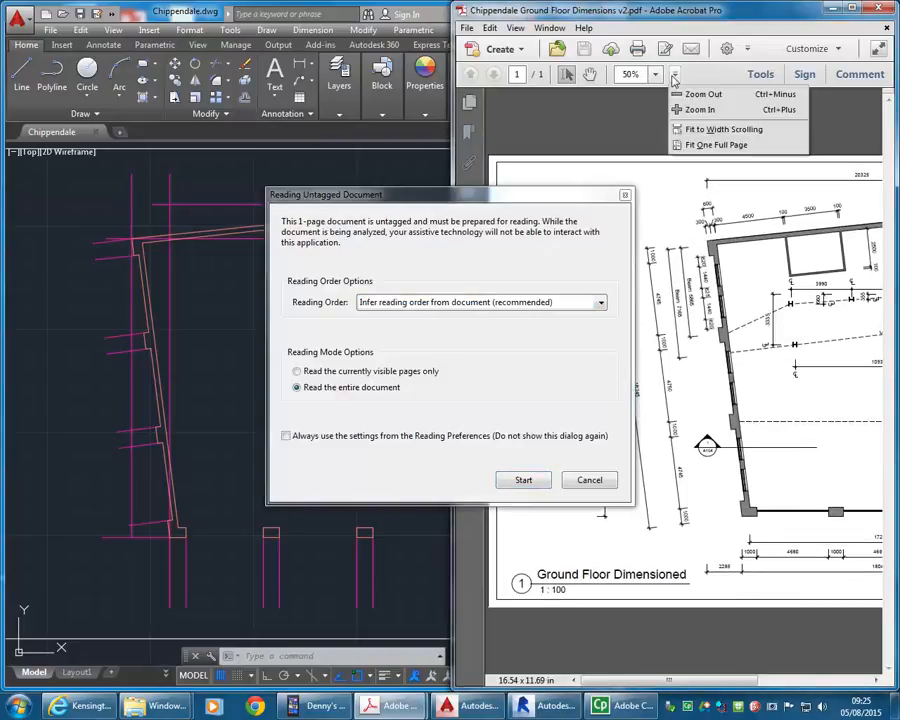
{"action": "left_click", "coordinate": [590, 479]}
{"action": "left_click", "coordinate": [675, 74]}
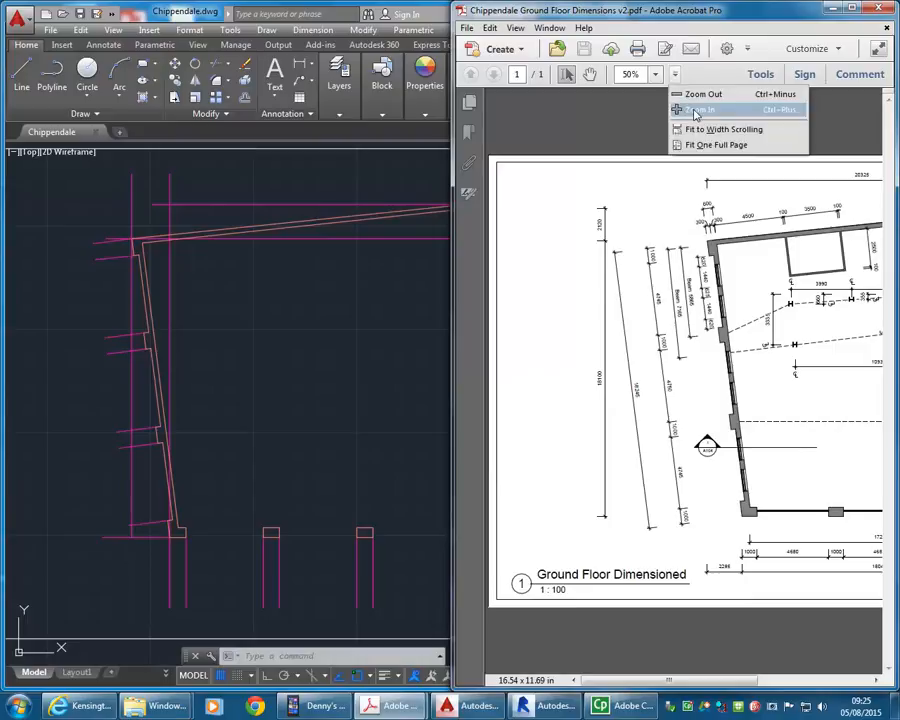
{"action": "left_click", "coordinate": [696, 112]}
{"action": "left_click_drag", "start_coordinate": [671, 681], "coordinate": [753, 671]}
{"action": "scroll", "coordinate": [700, 235], "scroll_direction": "up", "scroll_amount": 3, "text": "ctrl"}
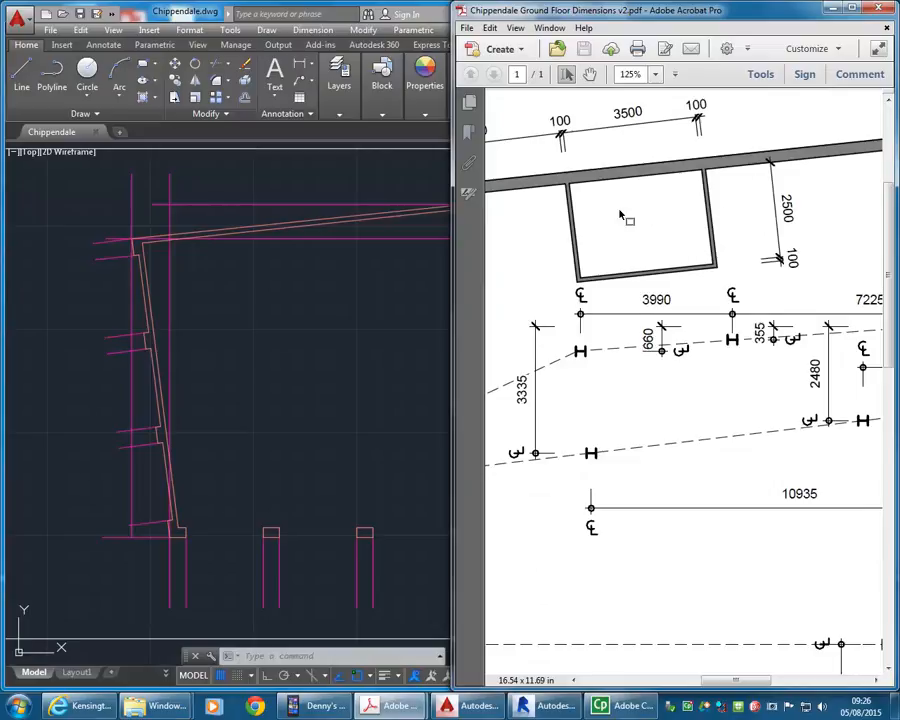
{"action": "scroll", "coordinate": [621, 216], "scroll_direction": "down", "scroll_amount": 2, "text": "ctrl"}
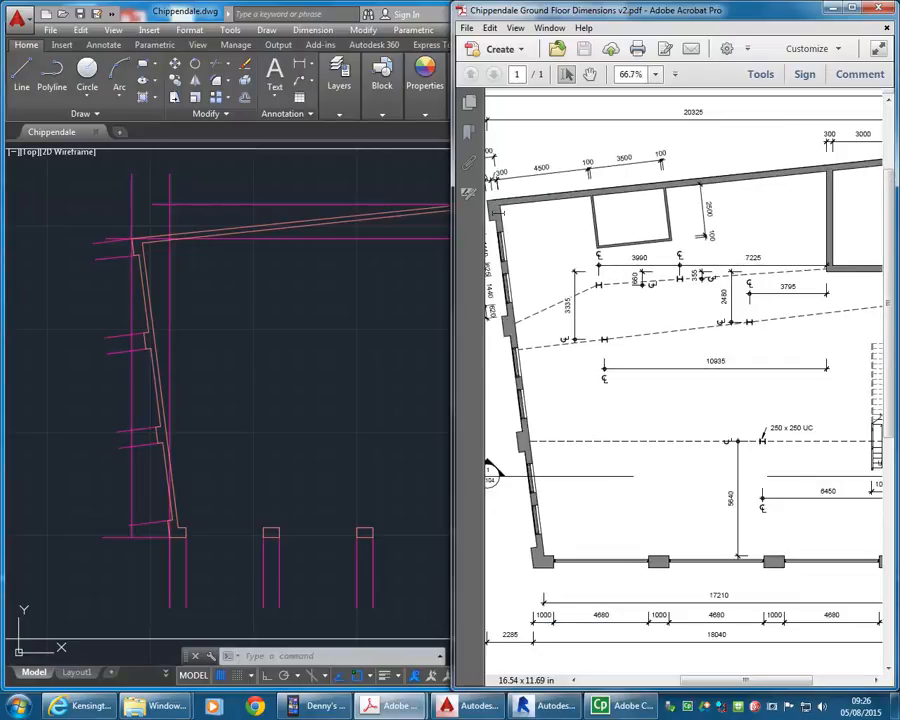
{"action": "scroll", "coordinate": [507, 210], "scroll_direction": "up", "scroll_amount": 3, "text": "ctrl"}
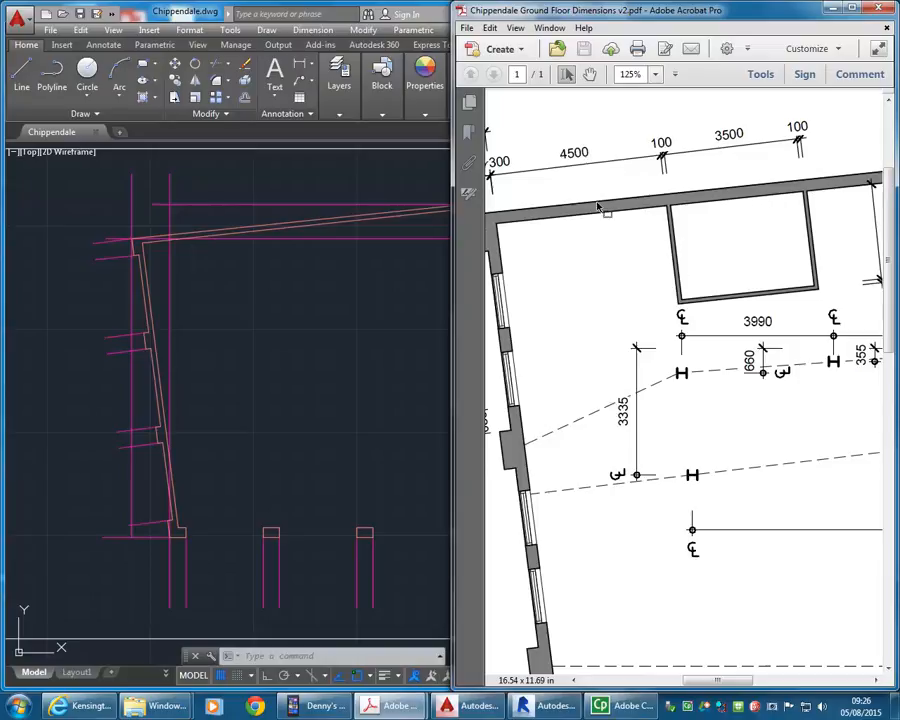
Examine the upper-left wall corner and the upper wall's inner line in the AutoCAD drawing against the floor plan PDF
{"action": "left_click", "coordinate": [206, 276]}
{"action": "scroll", "coordinate": [180, 314], "scroll_direction": "up", "scroll_amount": 2}
{"action": "scroll", "coordinate": [192, 303], "scroll_direction": "up", "scroll_amount": 2}
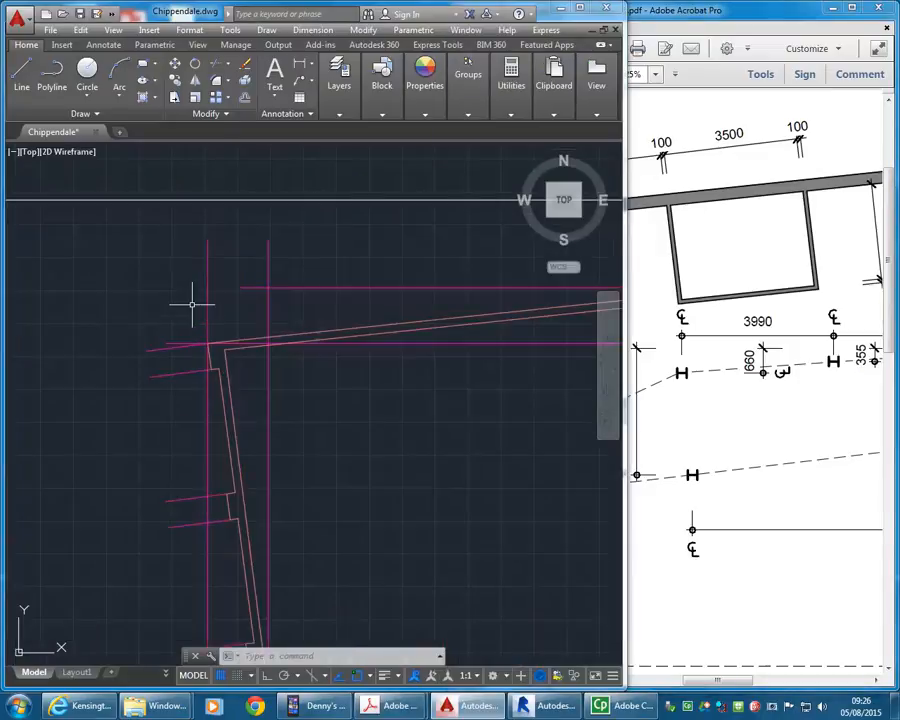
{"action": "left_click", "coordinate": [789, 298]}
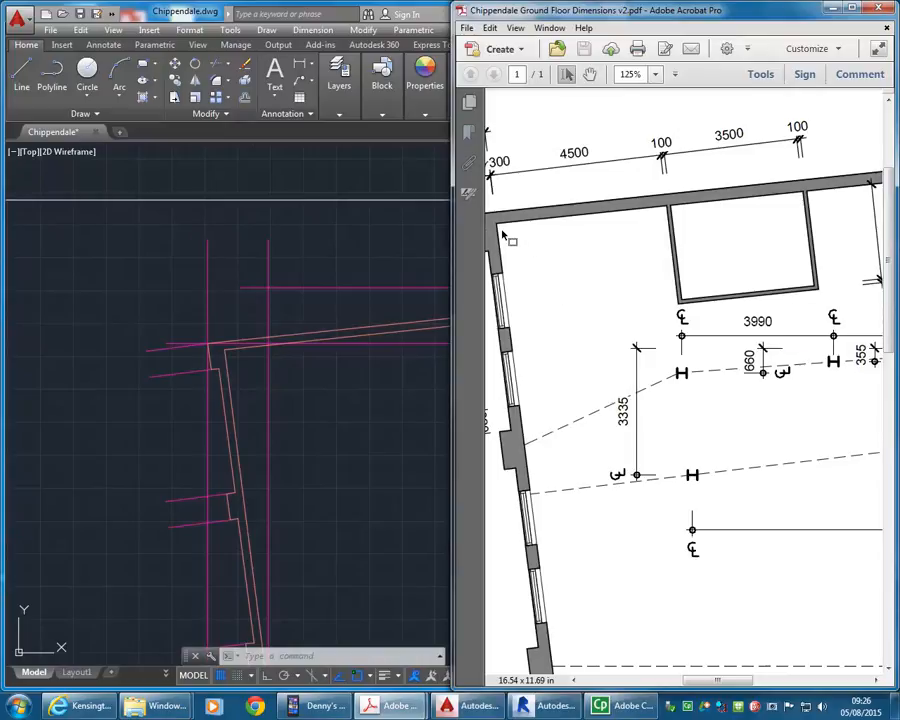
{"action": "left_click", "coordinate": [335, 413]}
{"action": "scroll", "coordinate": [225, 366], "scroll_direction": "up", "scroll_amount": 5}
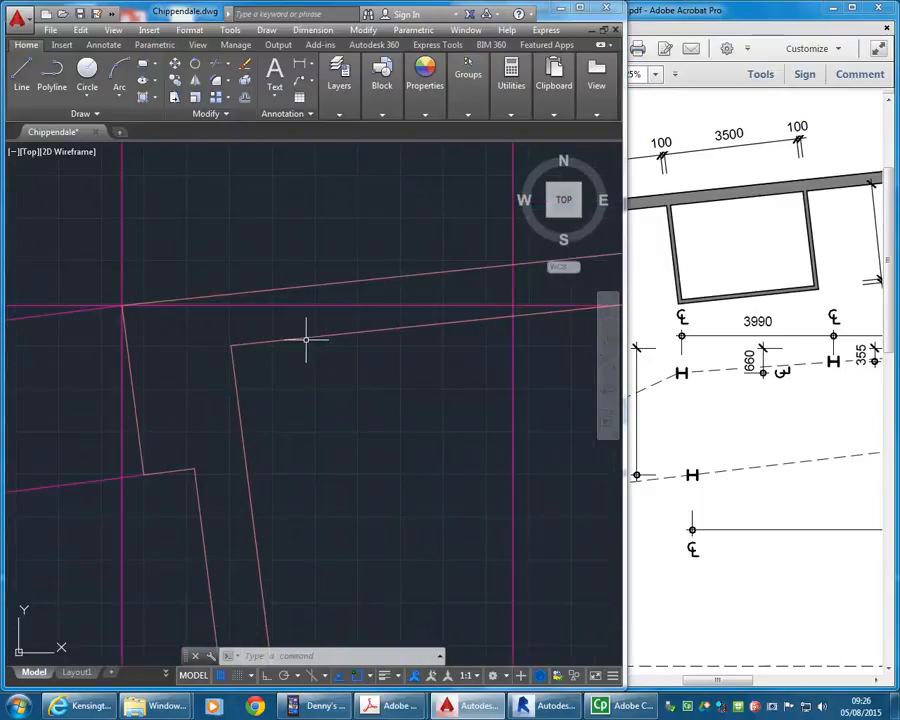
{"action": "left_click", "coordinate": [310, 337]}
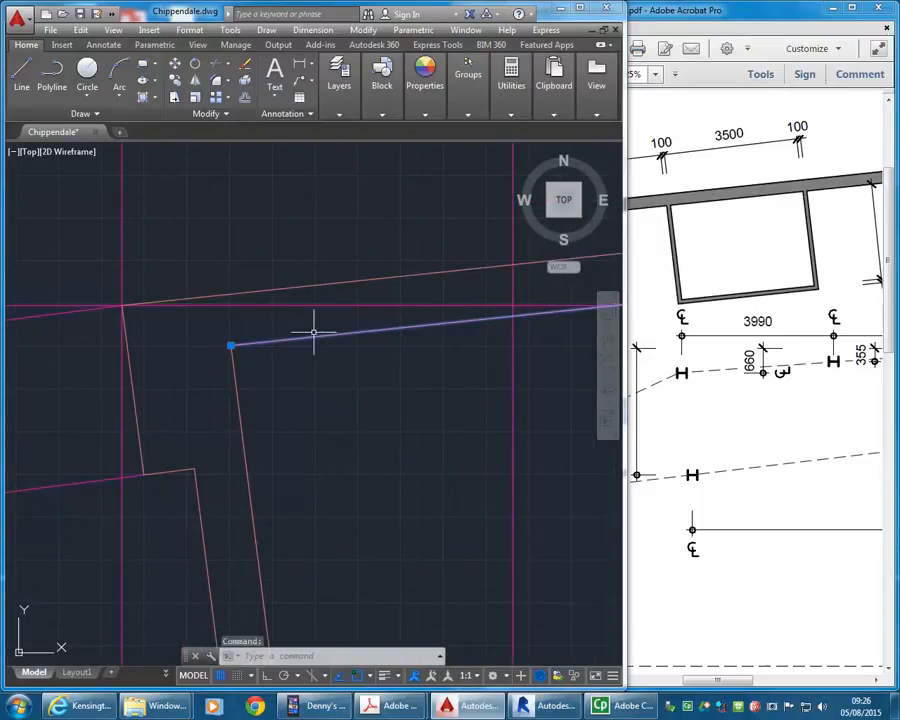
{"action": "scroll", "coordinate": [287, 331], "scroll_direction": "down", "scroll_amount": 6}
{"action": "scroll", "coordinate": [254, 362], "scroll_direction": "up", "scroll_amount": 3}
{"action": "middle_click_drag", "start_coordinate": [254, 356], "coordinate": [221, 346]}
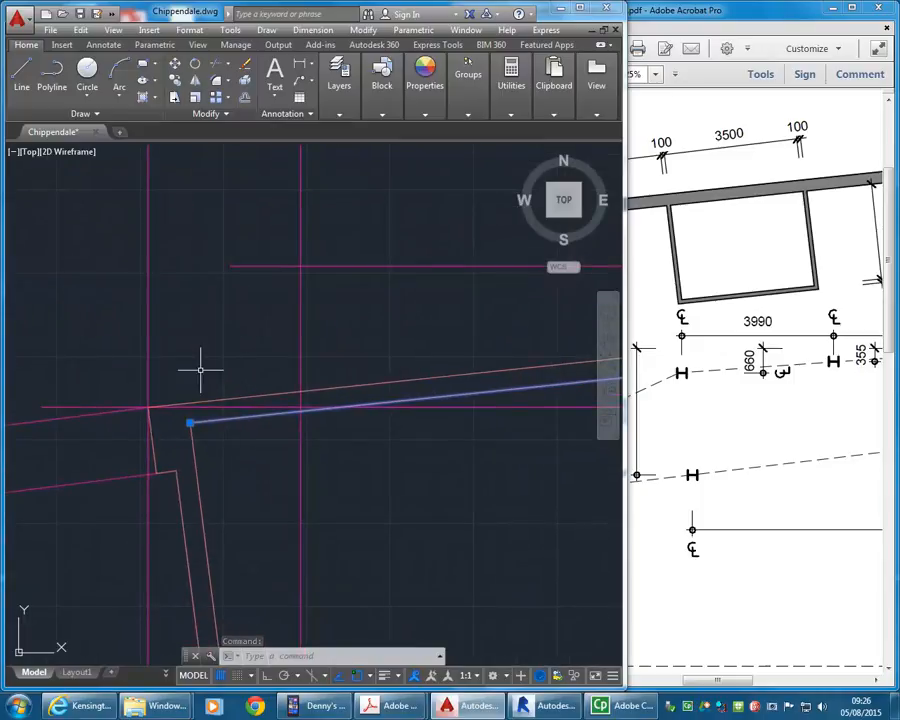
{"action": "right_click", "coordinate": [199, 312]}
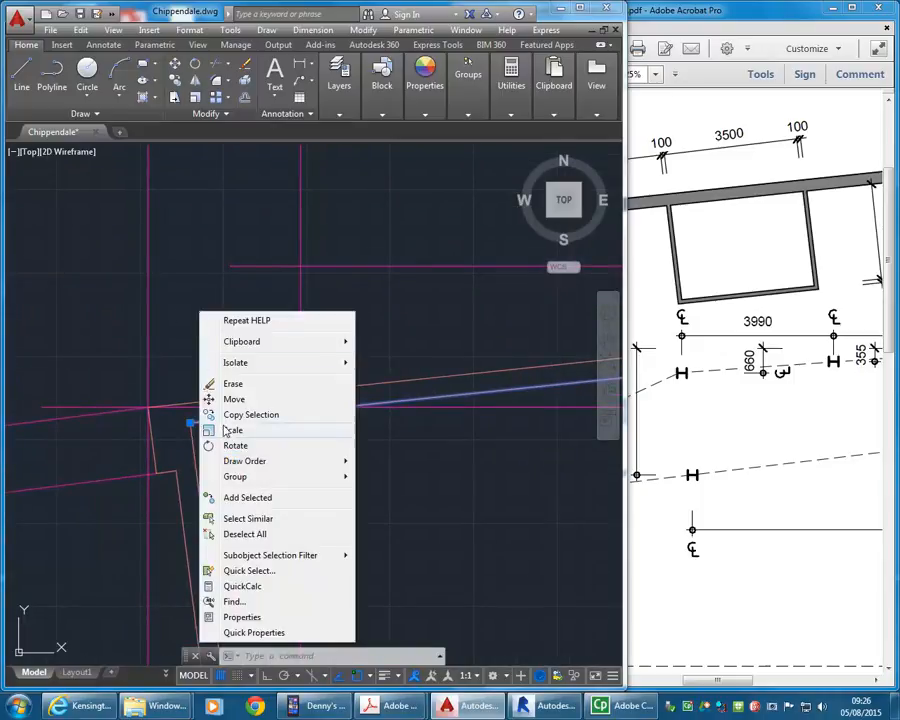
{"action": "left_click", "coordinate": [238, 535]}
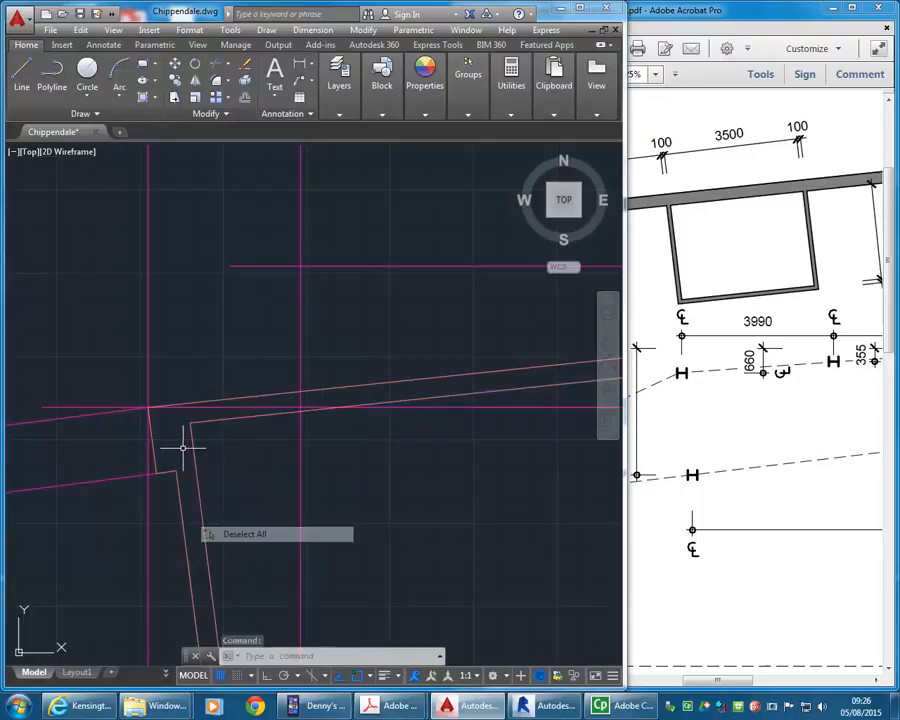
{"action": "middle_click_drag", "start_coordinate": [172, 446], "coordinate": [201, 446]}
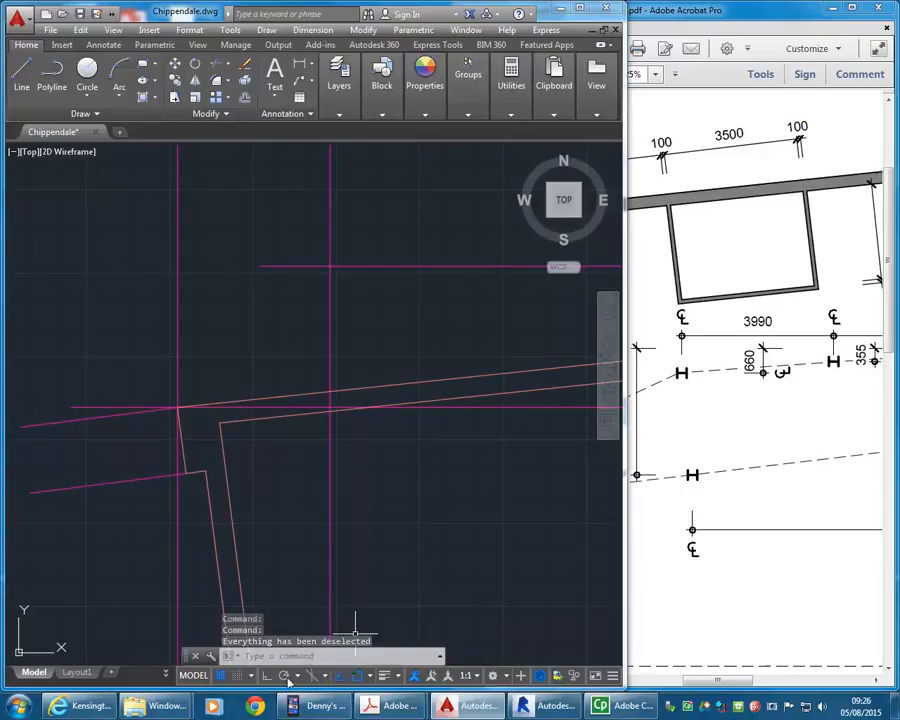
Draw a line from above the upper wall, near its left end, down perpendicular to the wall's inner line
{"action": "left_click", "coordinate": [370, 677]}
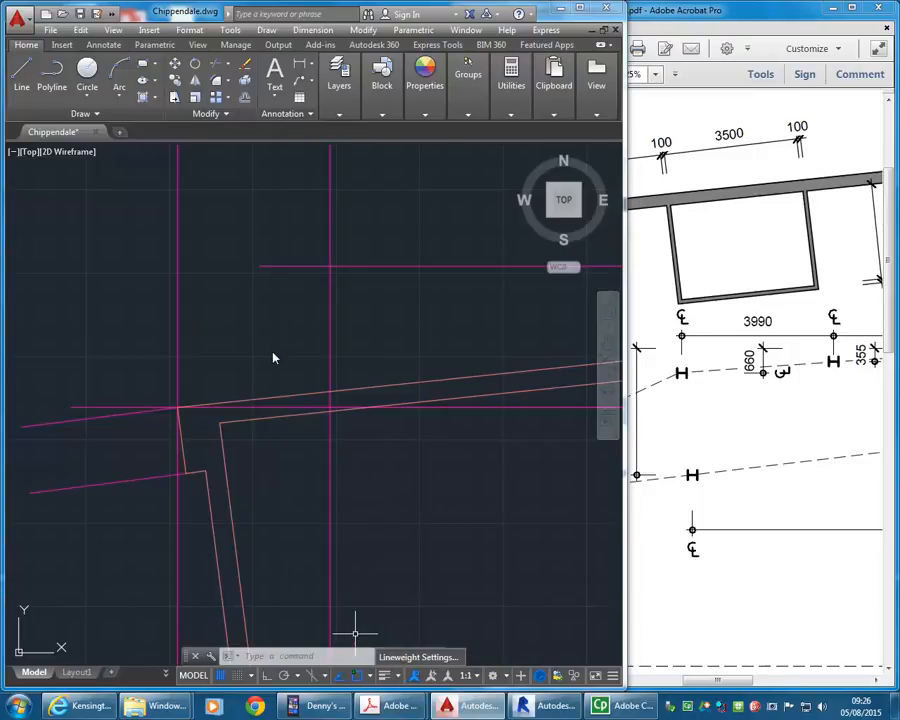
{"action": "left_click", "coordinate": [24, 77]}
{"action": "middle_click_drag", "start_coordinate": [356, 234], "coordinate": [315, 237]}
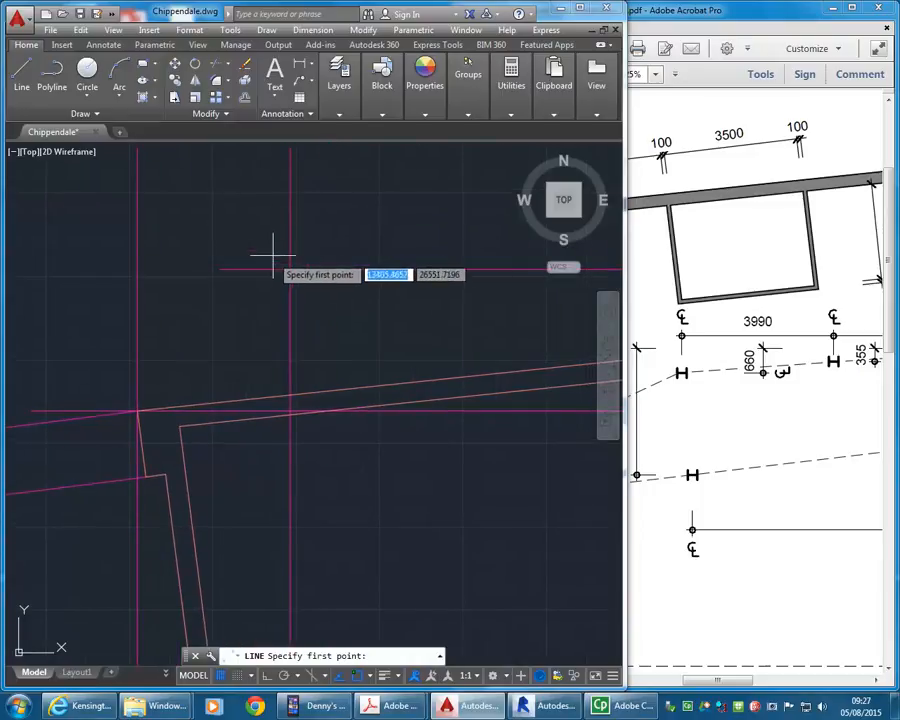
{"action": "left_click", "coordinate": [240, 218]}
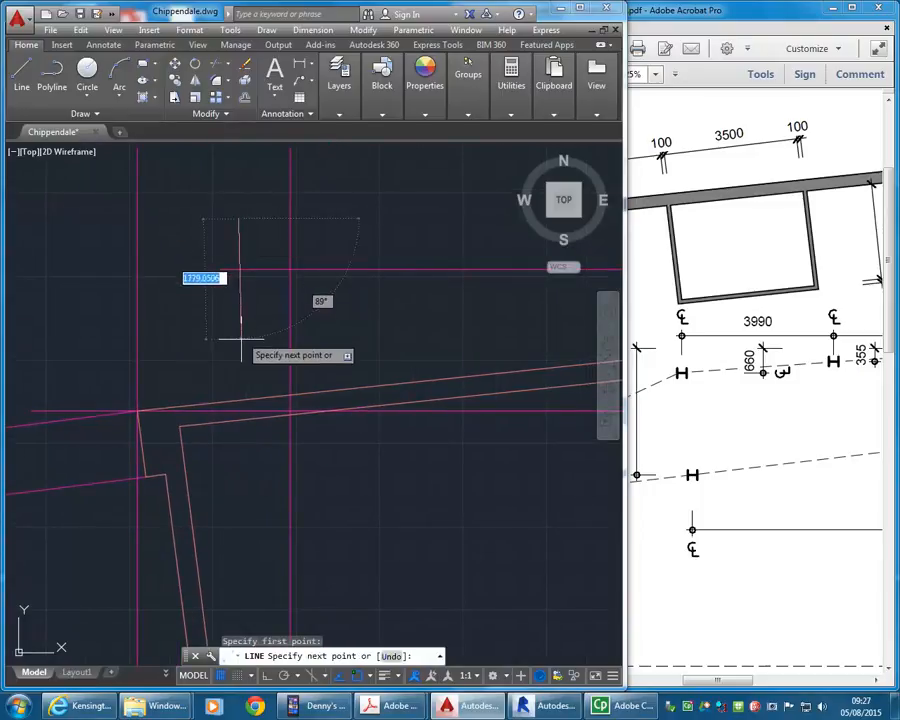
{"action": "left_click", "coordinate": [258, 418]}
{"action": "right_click", "coordinate": [339, 306]}
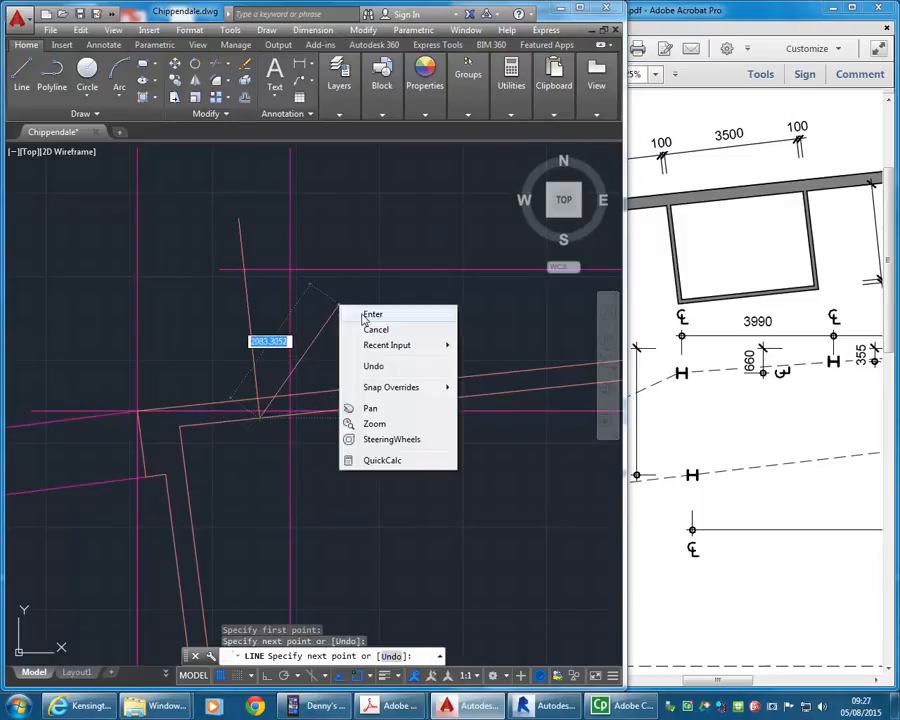
{"action": "left_click", "coordinate": [368, 316]}
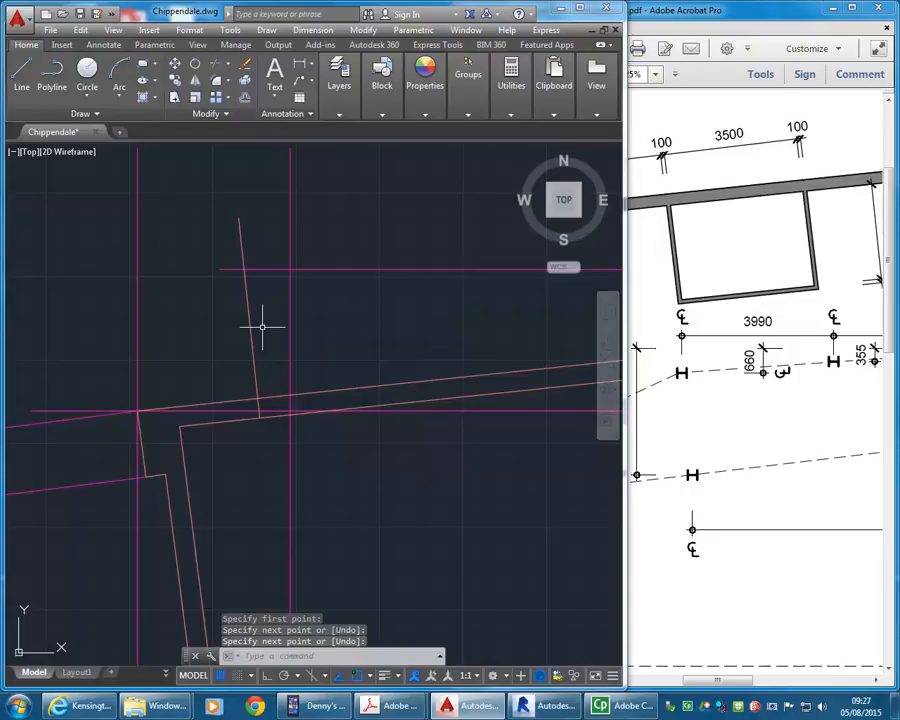
{"action": "left_click", "coordinate": [370, 677]}
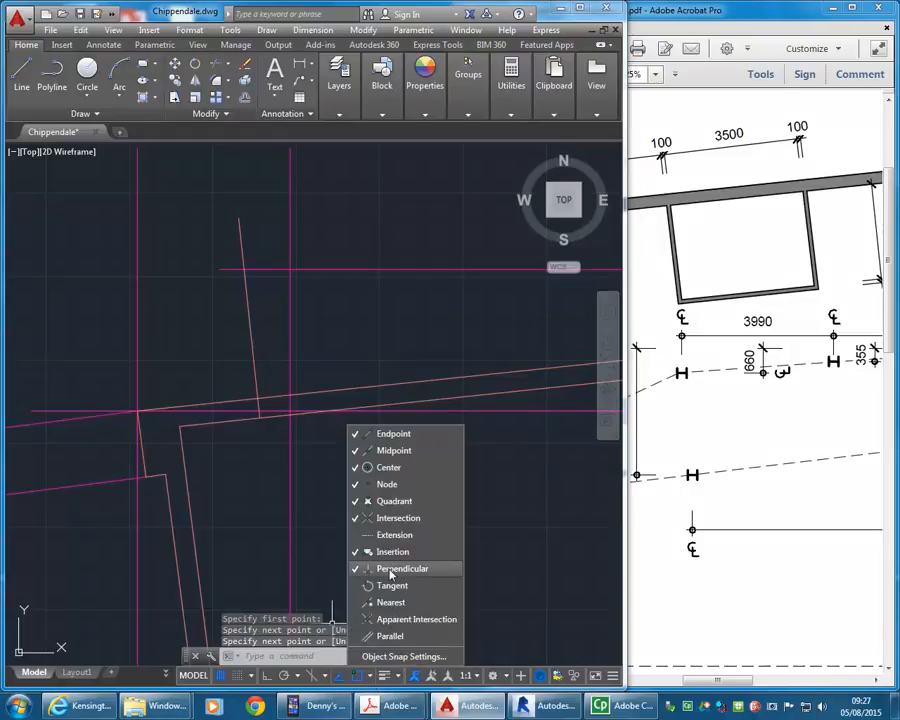
{"action": "left_click", "coordinate": [325, 676]}
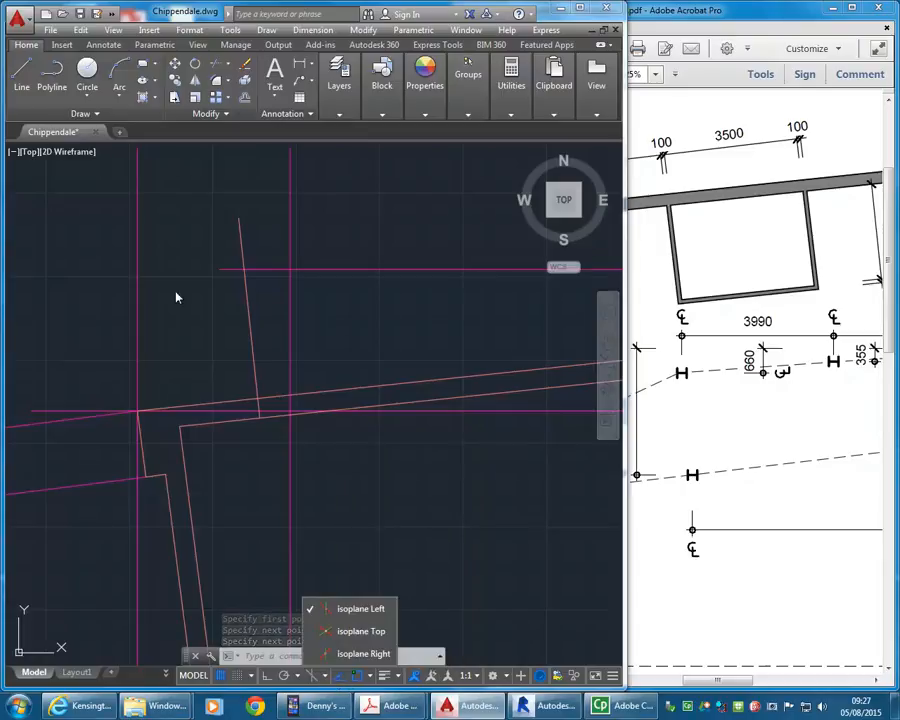
{"action": "left_click", "coordinate": [21, 72]}
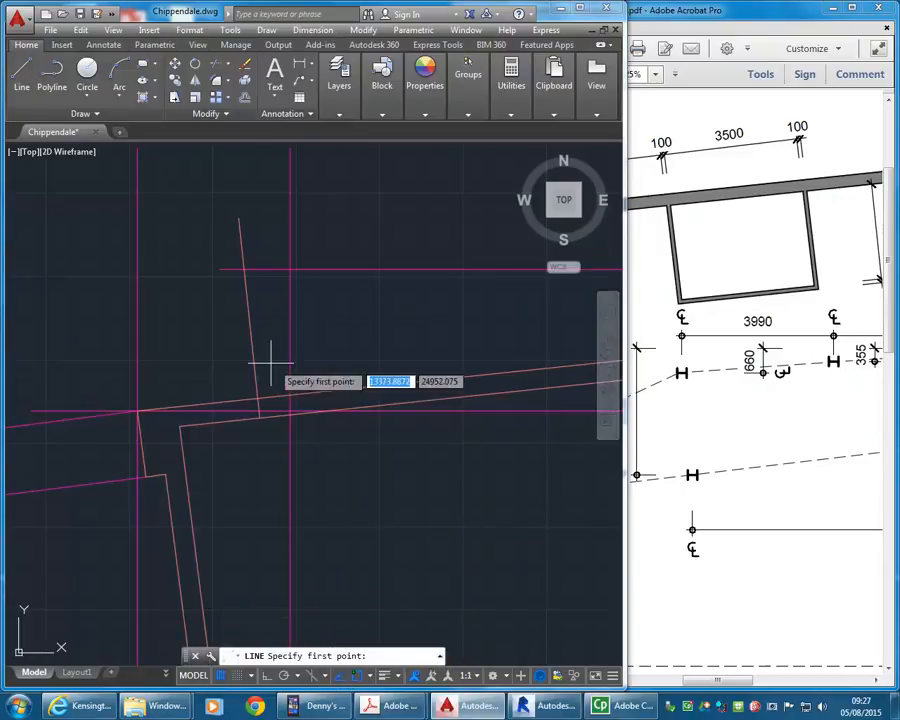
{"action": "left_click", "coordinate": [346, 218]}
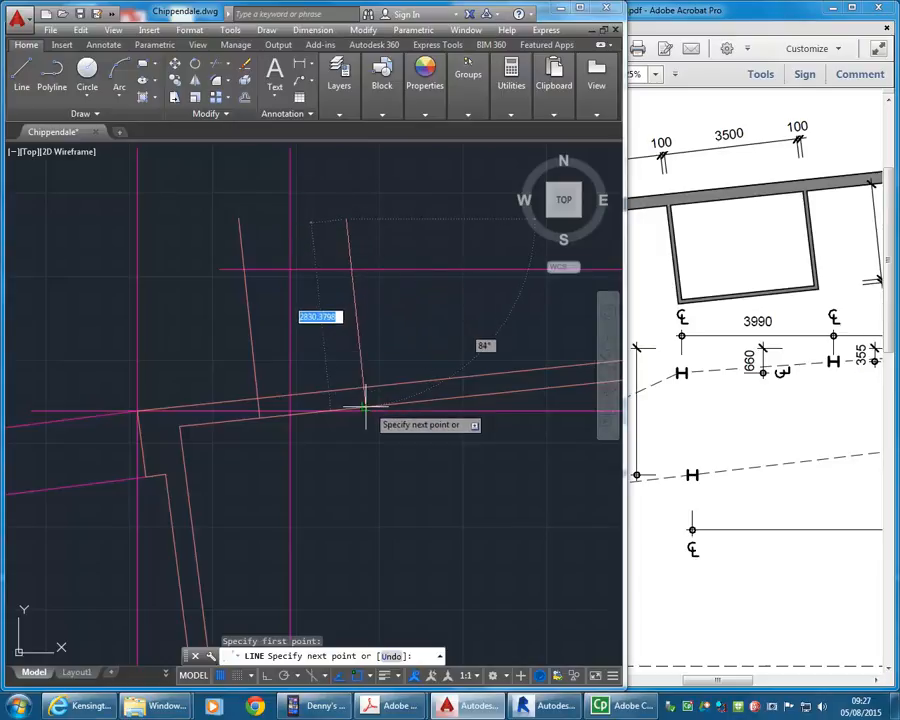
{"action": "right_click", "coordinate": [353, 203]}
{"action": "left_click", "coordinate": [394, 229]}
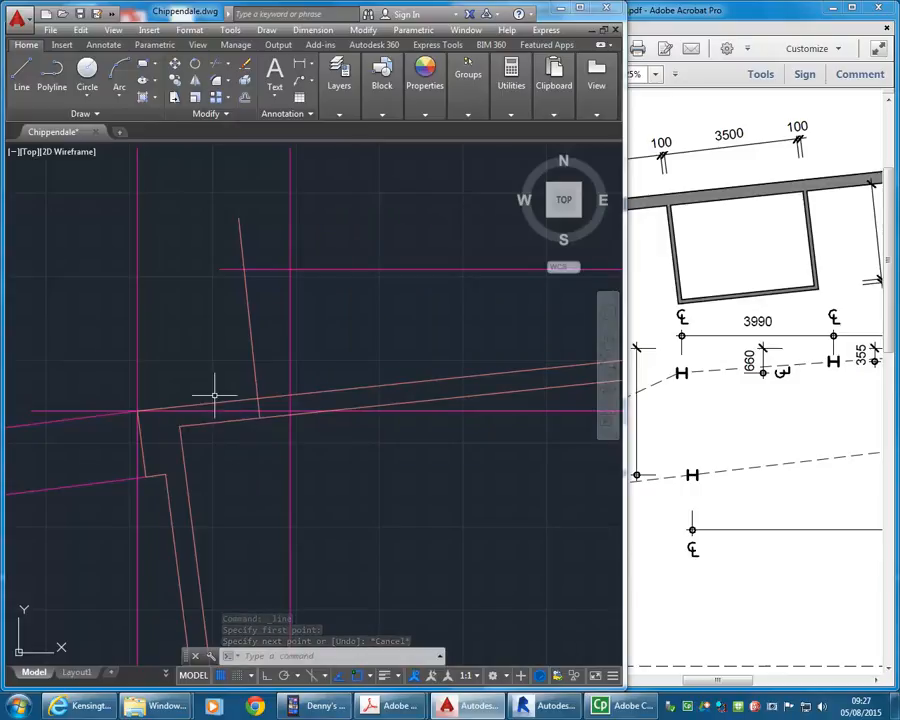
Move the perpendicular line by its lower endpoint onto the inside corner where the upper and left walls meet
{"action": "mouse_move", "coordinate": [258, 418]}
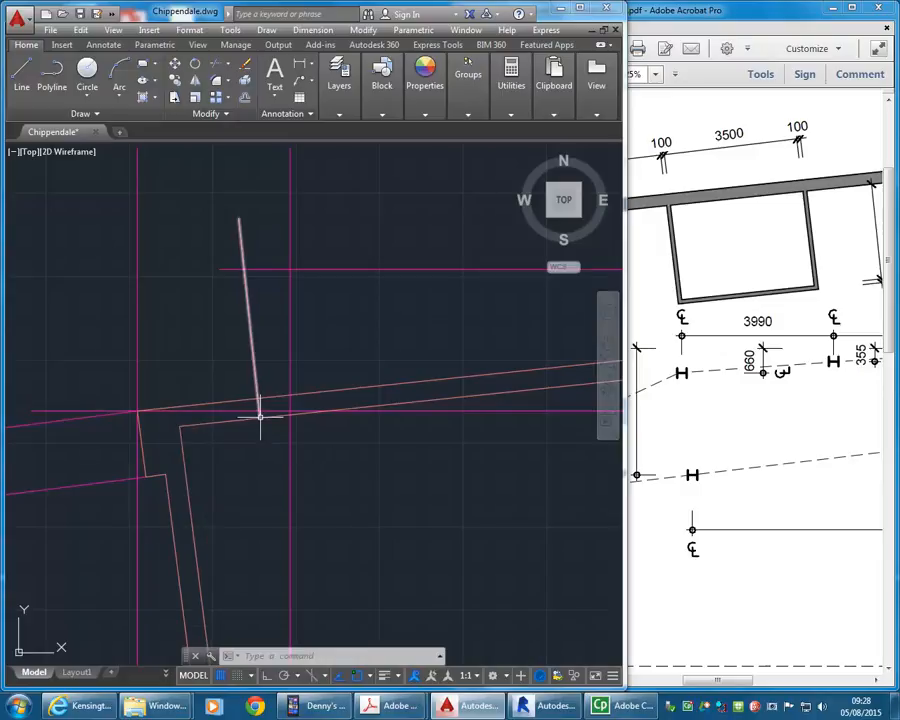
{"action": "left_click", "coordinate": [261, 308]}
{"action": "left_click", "coordinate": [231, 327]}
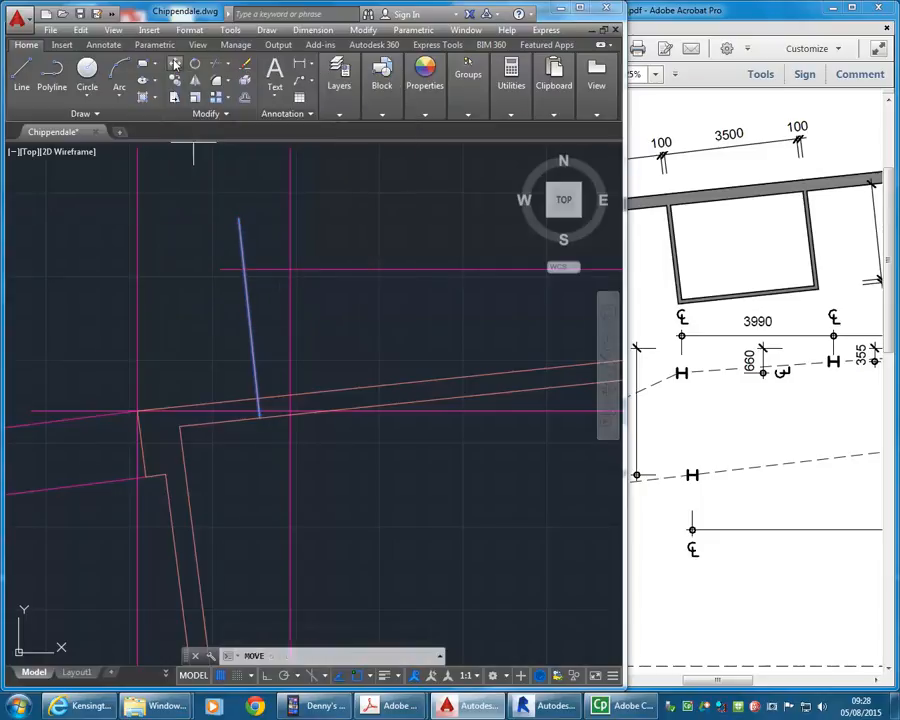
{"action": "left_click", "coordinate": [174, 64]}
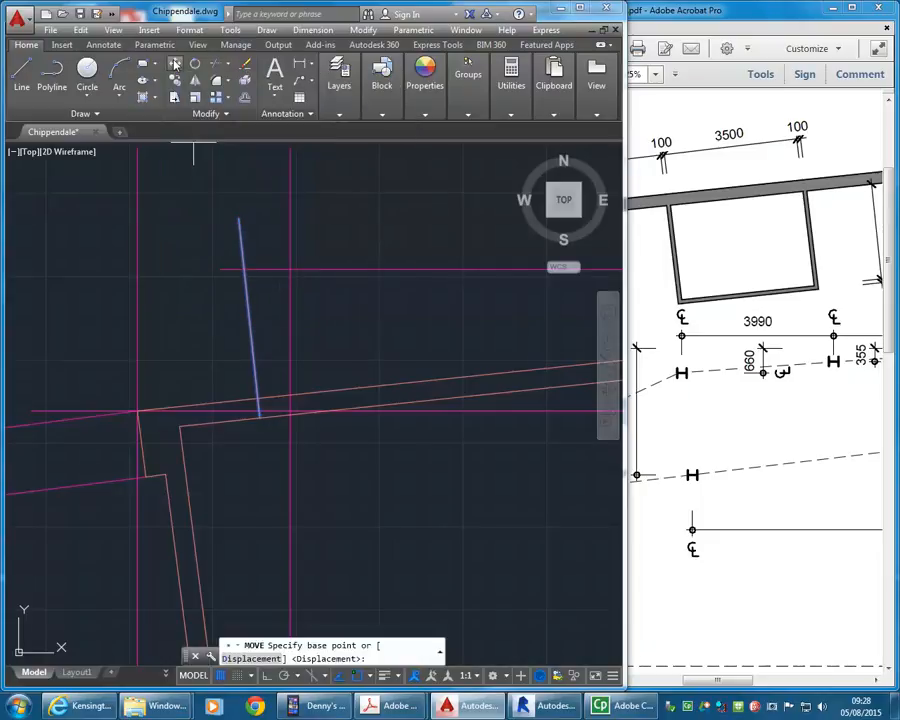
{"action": "left_click", "coordinate": [258, 416]}
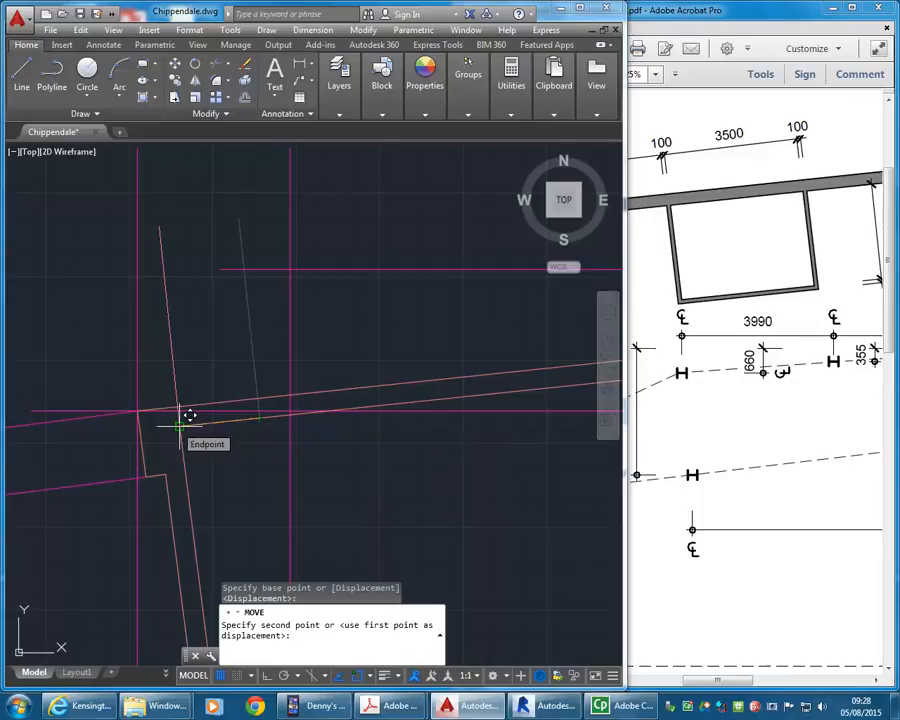
{"action": "left_click", "coordinate": [189, 416]}
Offset the perpendicular line at the upper-left inside corner 4500 to the right, along the upper wall
{"action": "scroll", "coordinate": [236, 316], "scroll_direction": "down", "scroll_amount": 3}
{"action": "scroll", "coordinate": [205, 368], "scroll_direction": "up", "scroll_amount": 2}
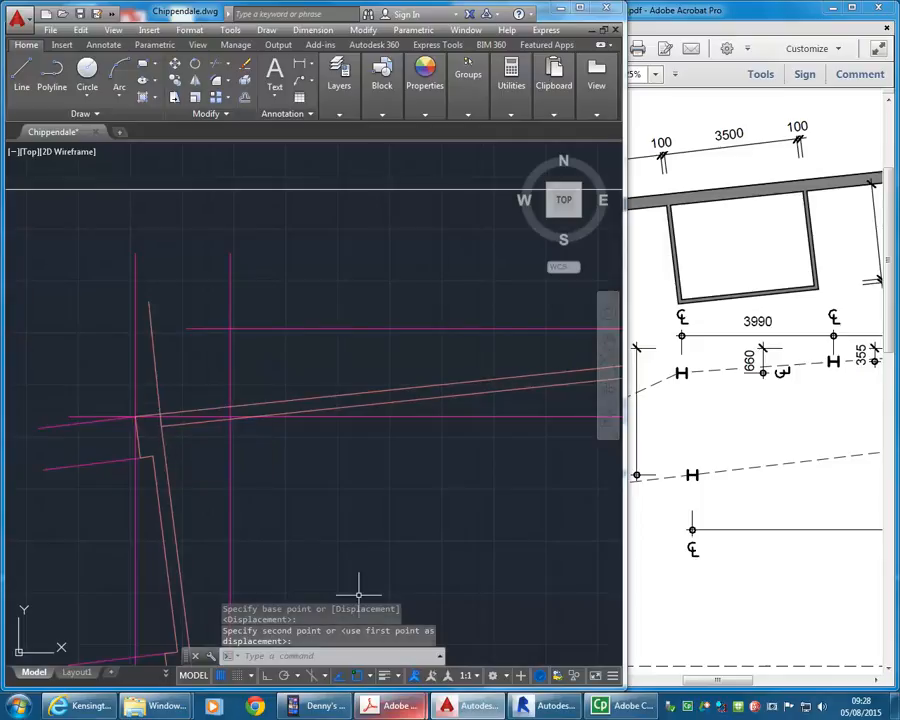
{"action": "left_click", "coordinate": [624, 231]}
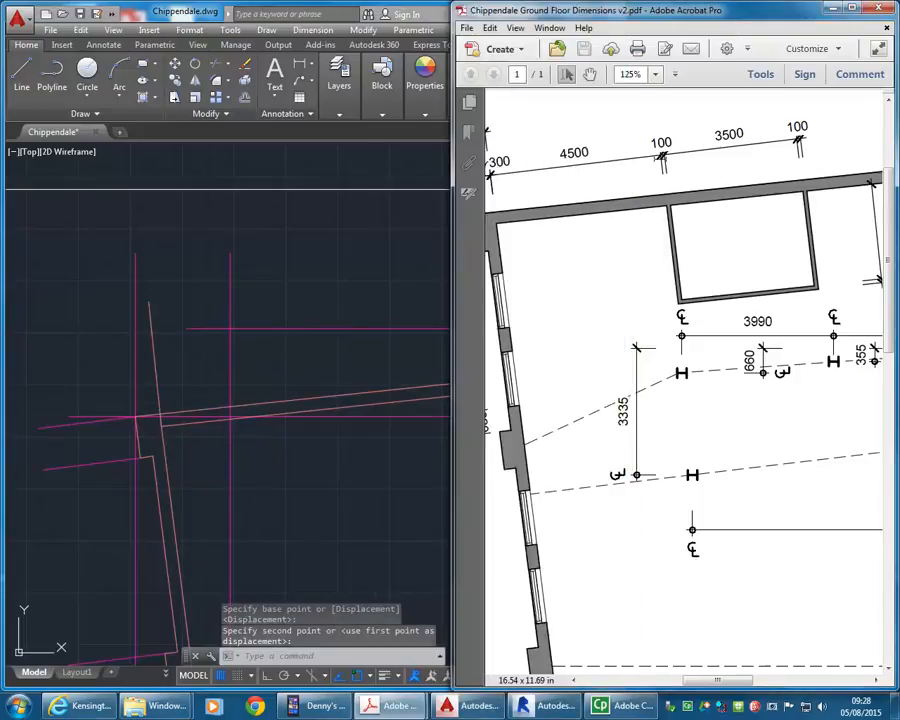
{"action": "left_click", "coordinate": [305, 372]}
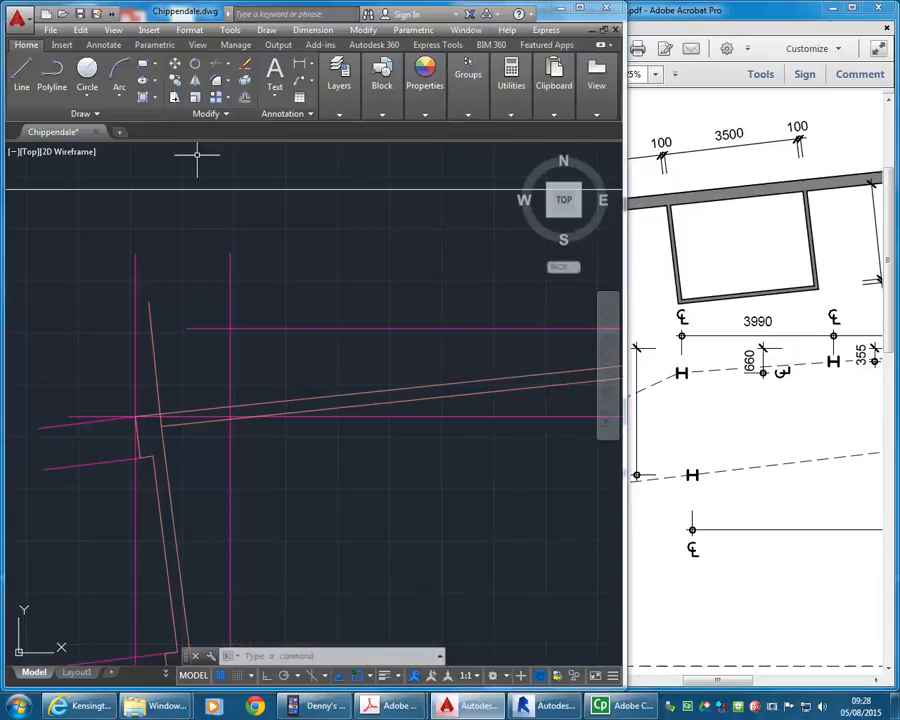
{"action": "type", "text": "o"}
{"action": "key", "text": "Return"}
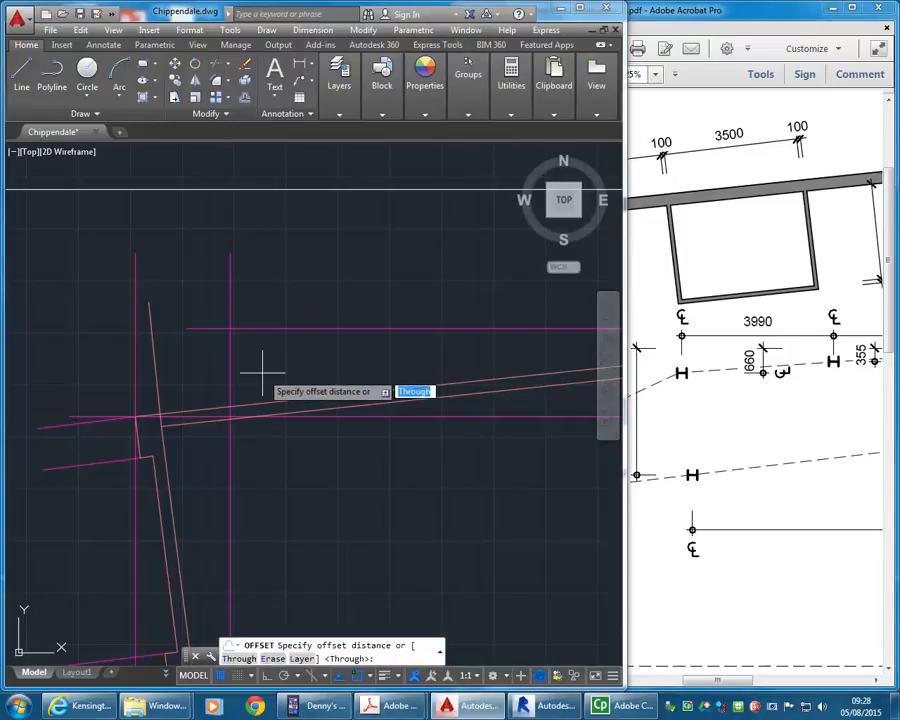
{"action": "type", "text": "4"}
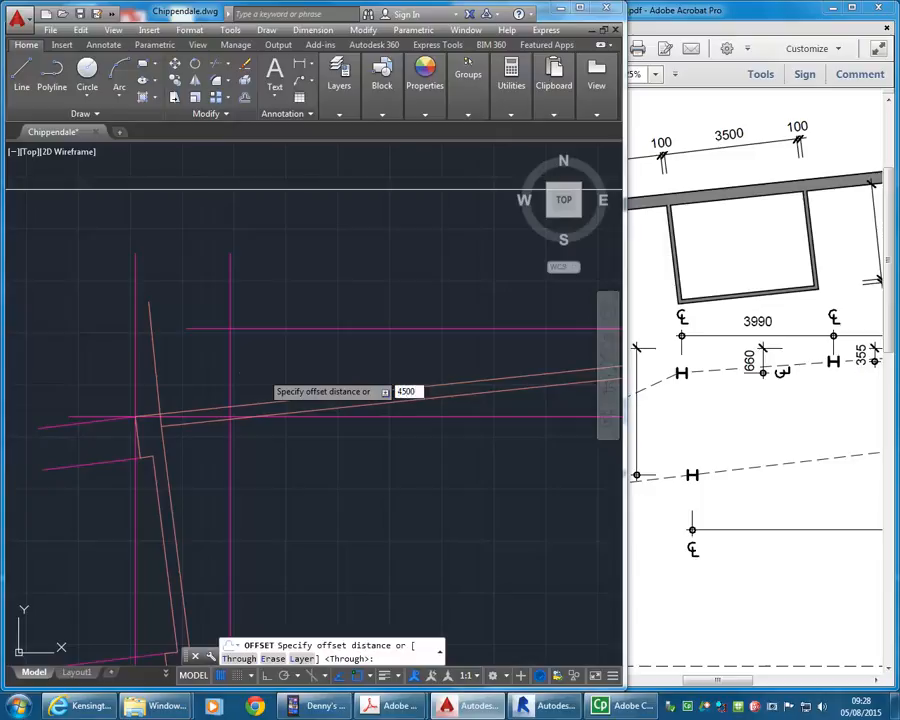
{"action": "type", "text": "500"}
{"action": "key", "text": "Return"}
{"action": "left_click", "coordinate": [154, 370]}
{"action": "left_click", "coordinate": [327, 346]}
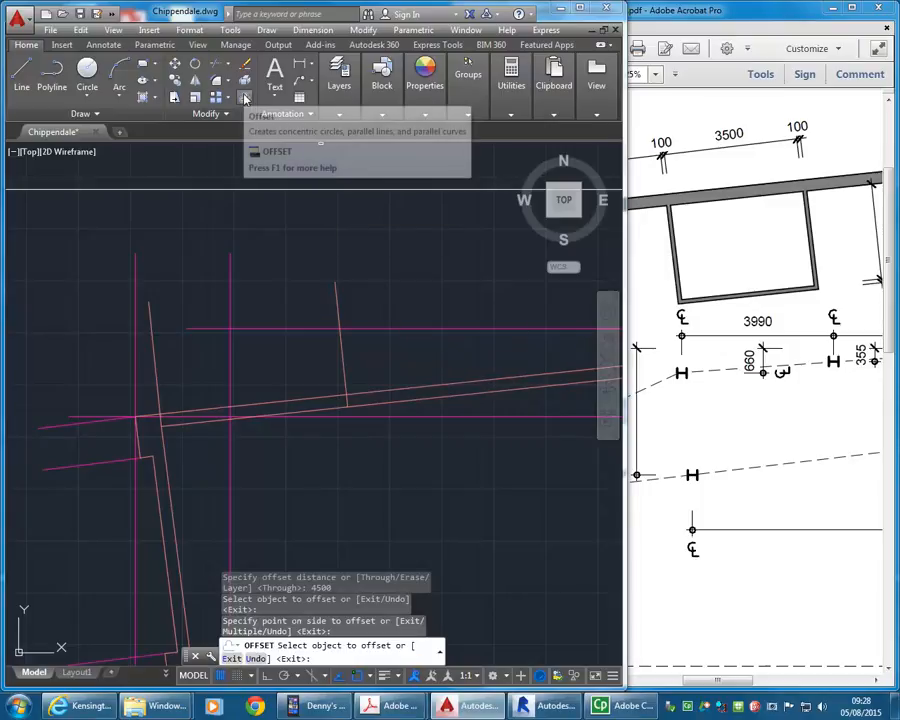
{"action": "left_click", "coordinate": [244, 98]}
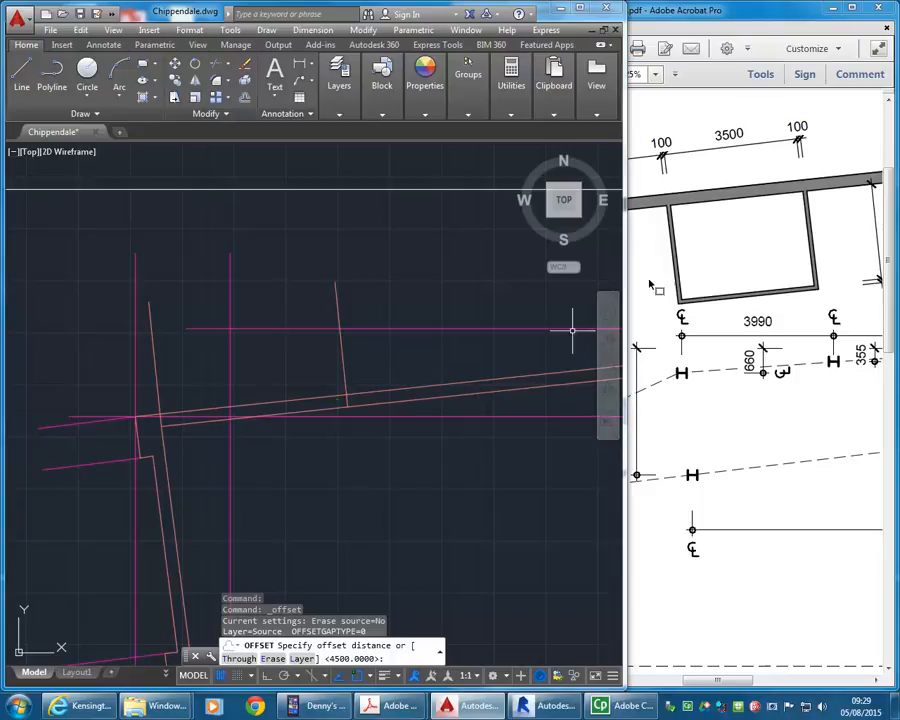
{"action": "key", "text": "Escape"}
Read the small room's depth in the floor plan PDF and offset the upper wall's inner line 2500 downward into the building
{"action": "mouse_move", "coordinate": [392, 362]}
{"action": "middle_mouse_down"}
{"action": "mouse_move", "coordinate": [327, 333]}
{"action": "mouse_move", "coordinate": [311, 346]}
{"action": "mouse_move", "coordinate": [316, 368]}
{"action": "middle_mouse_up"}
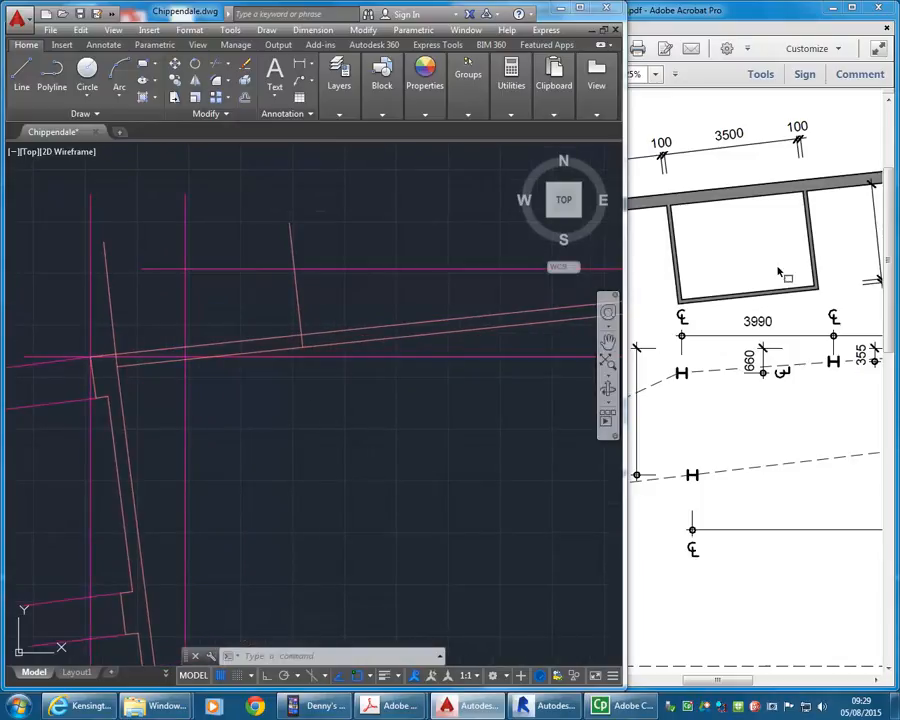
{"action": "left_click", "coordinate": [677, 686]}
{"action": "left_click_drag", "start_coordinate": [700, 682], "coordinate": [718, 682]}
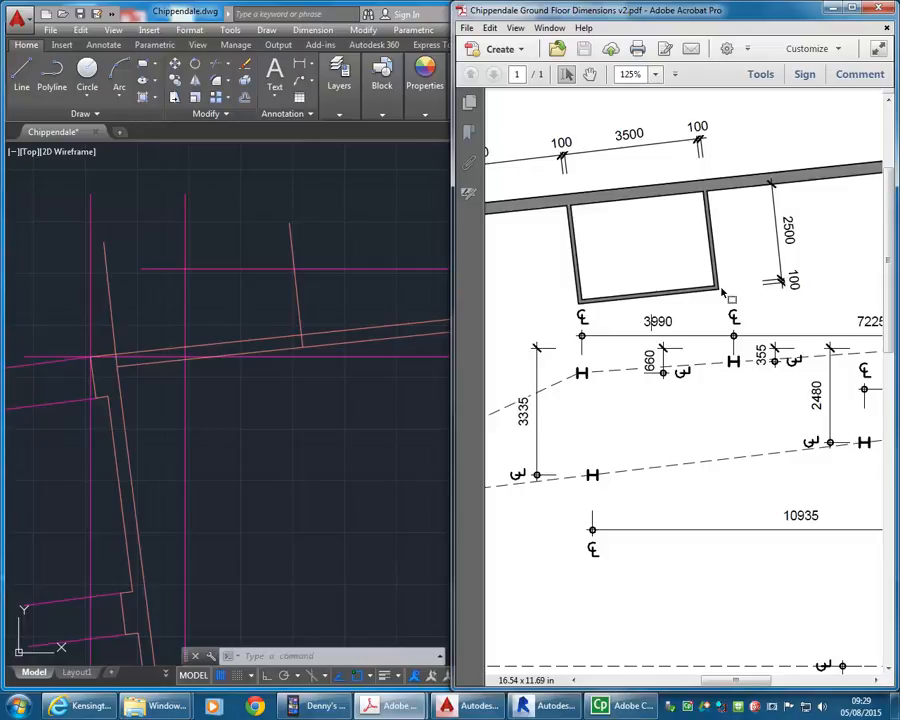
{"action": "left_click", "coordinate": [333, 319]}
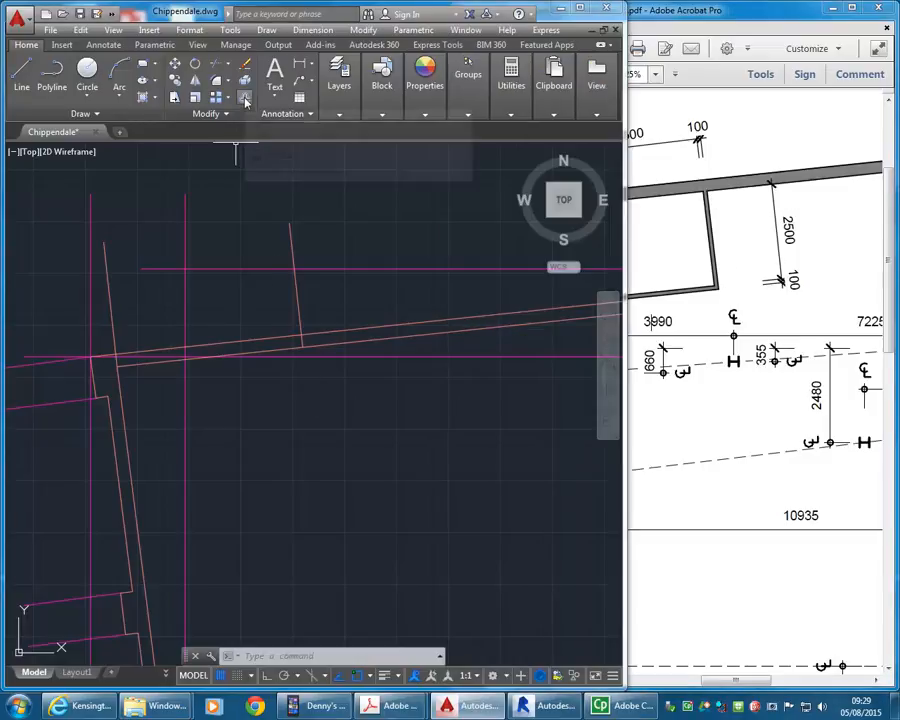
{"action": "left_click", "coordinate": [245, 102]}
{"action": "type", "text": "2"}
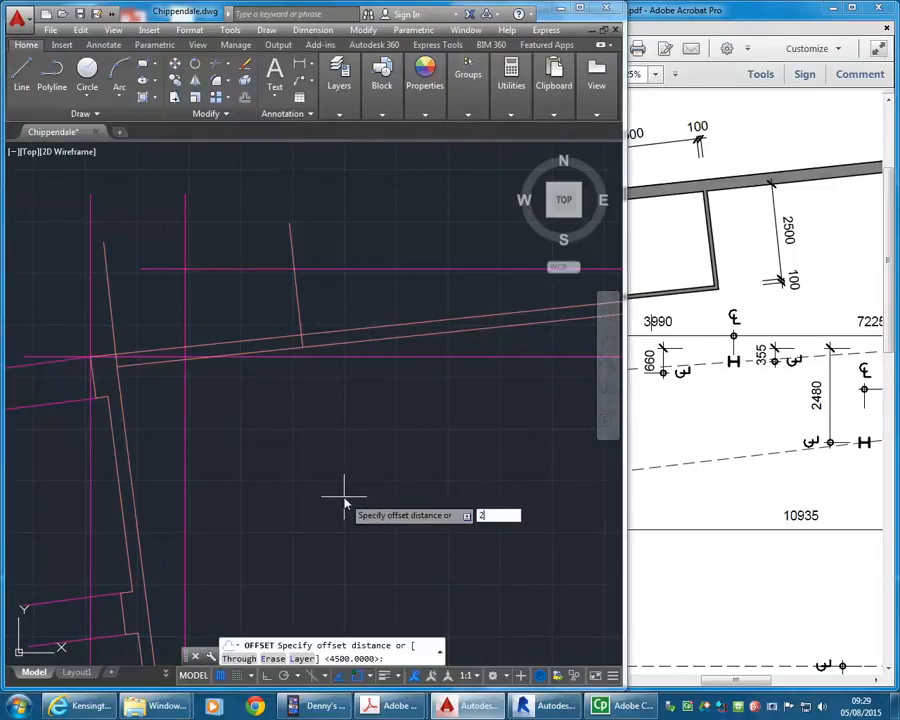
{"action": "type", "text": "500"}
{"action": "key", "text": "Return"}
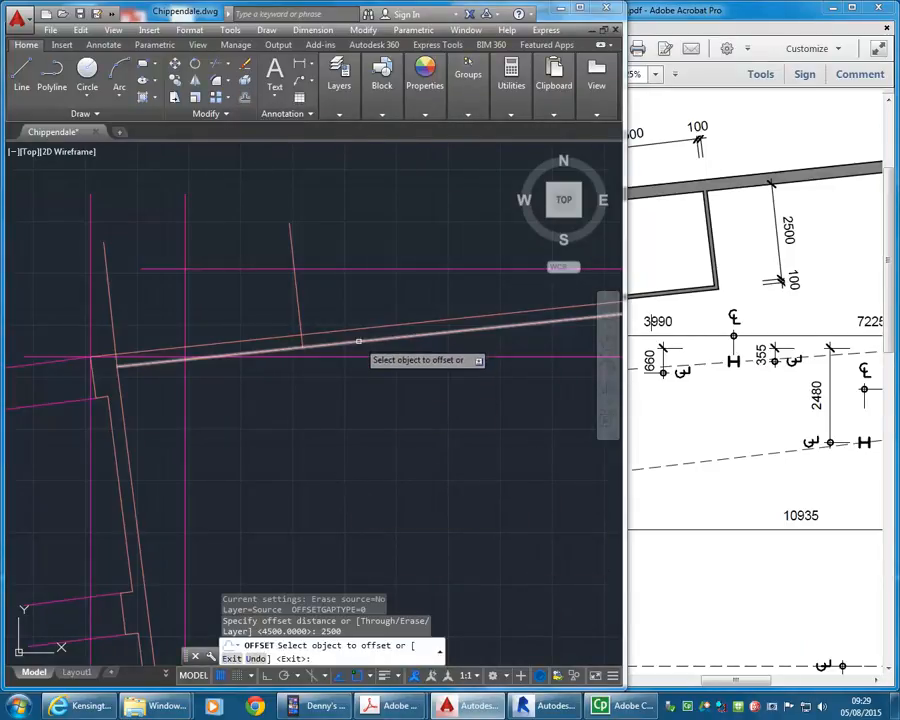
{"action": "left_click", "coordinate": [358, 342]}
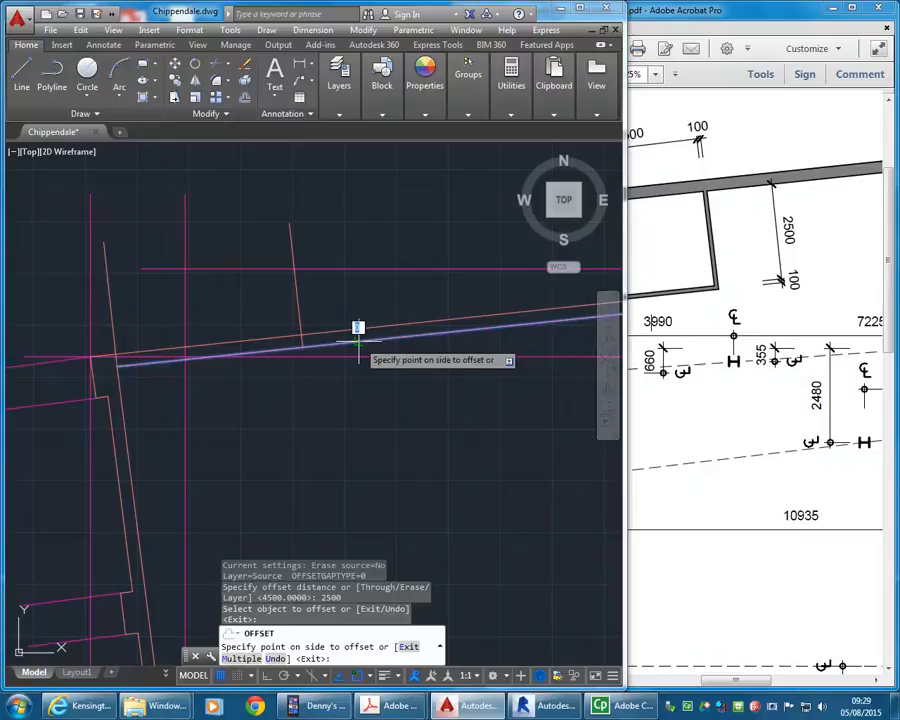
{"action": "left_click", "coordinate": [376, 447]}
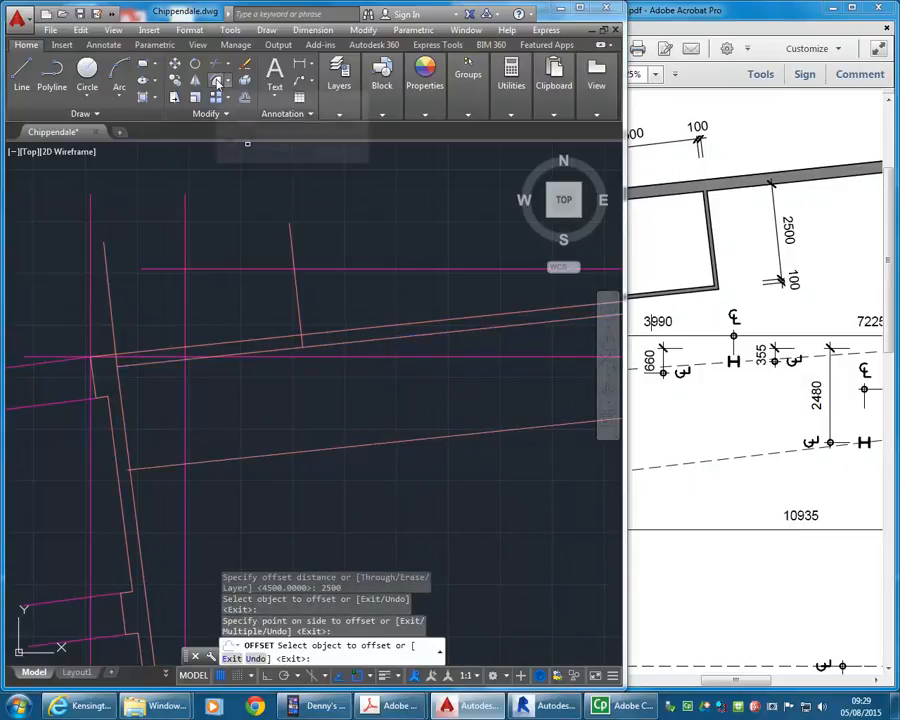
Fillet the 4500-offset line with the 2500-offset line to form the room's lower-left corner
{"action": "left_click", "coordinate": [217, 82]}
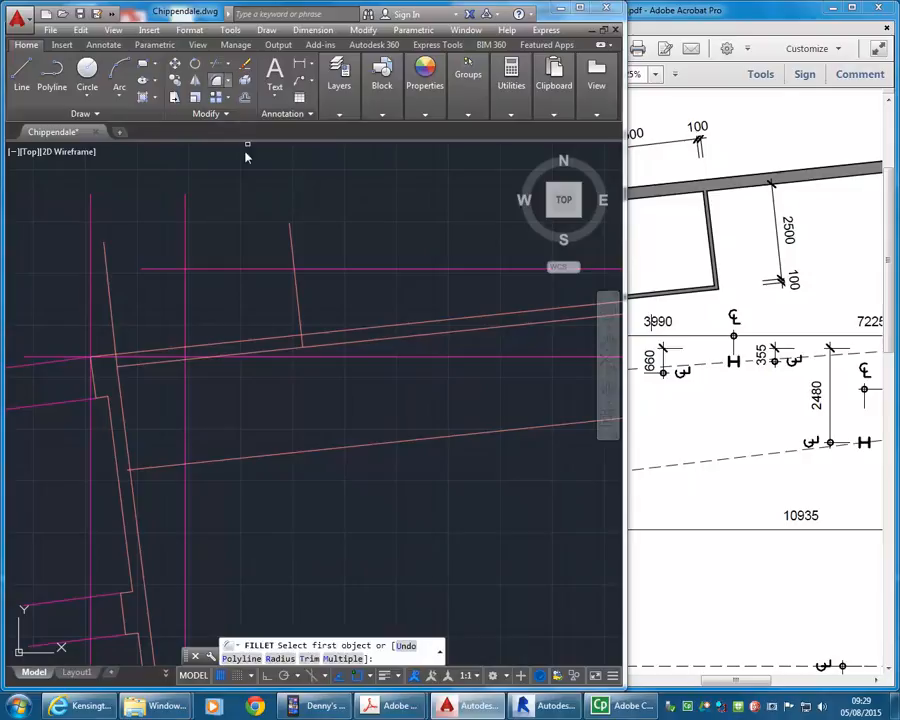
{"action": "left_click", "coordinate": [299, 298]}
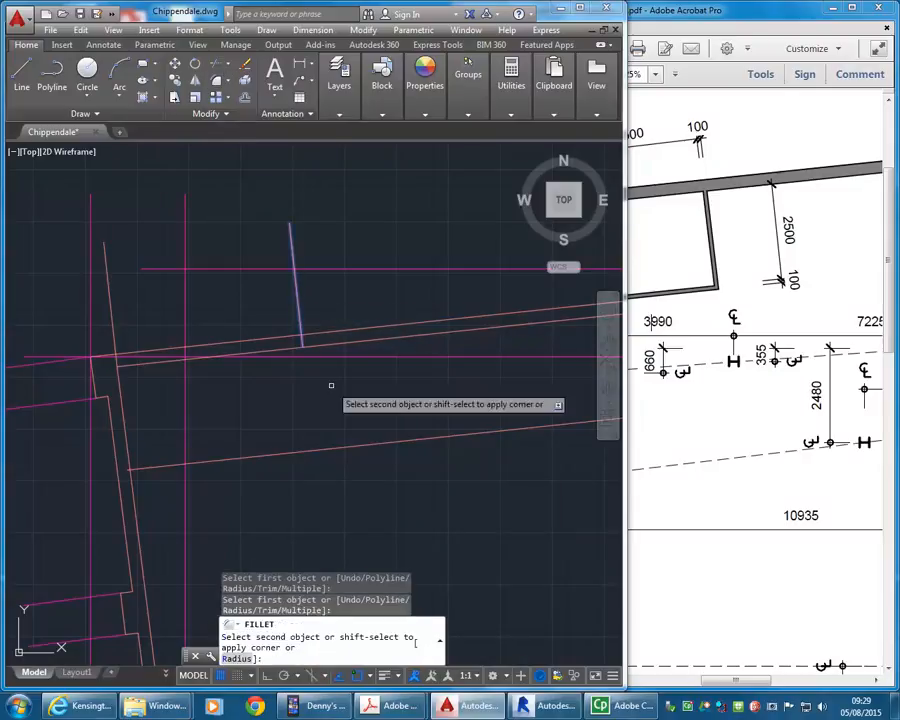
{"action": "left_click", "coordinate": [366, 443]}
Check the small room in the floor plan PDF and offset its left side line 3500 to the right
{"action": "left_click", "coordinate": [700, 319]}
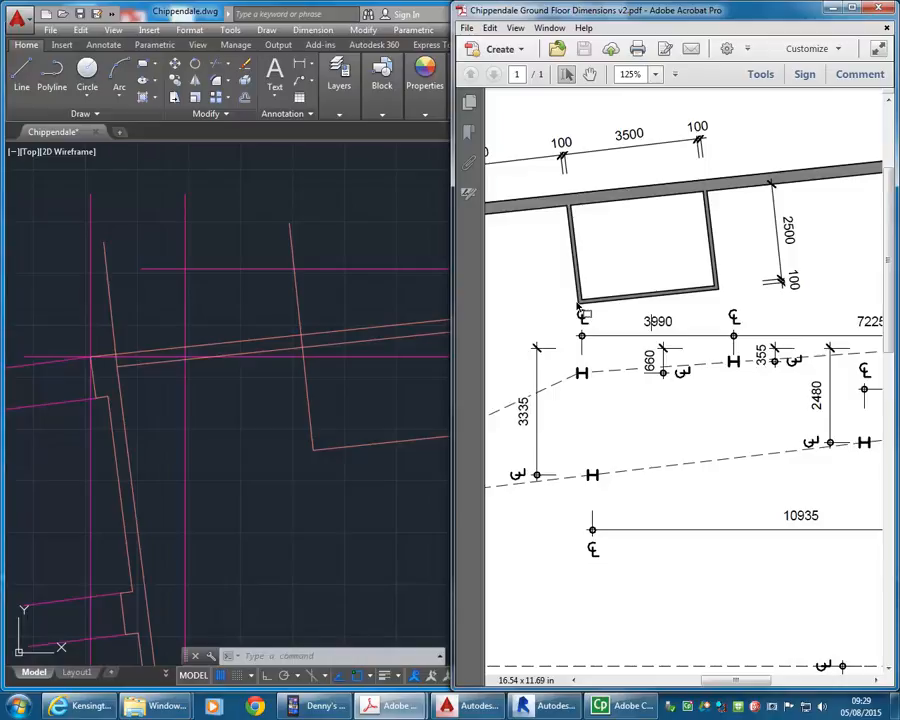
{"action": "left_click", "coordinate": [259, 392]}
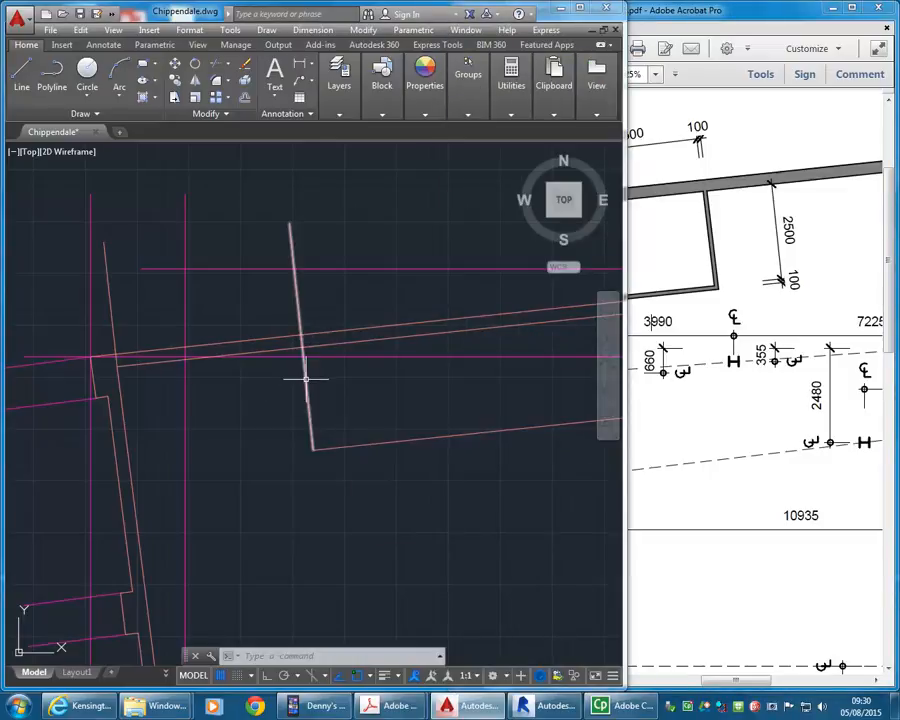
{"action": "left_click", "coordinate": [244, 99]}
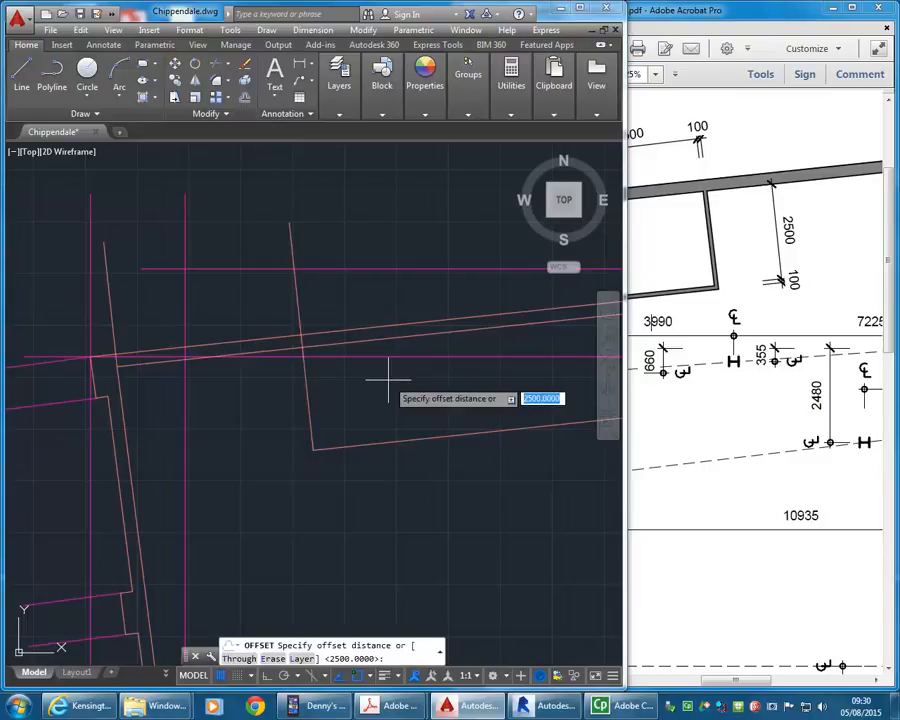
{"action": "left_click", "coordinate": [823, 262]}
{"action": "left_click", "coordinate": [385, 133]}
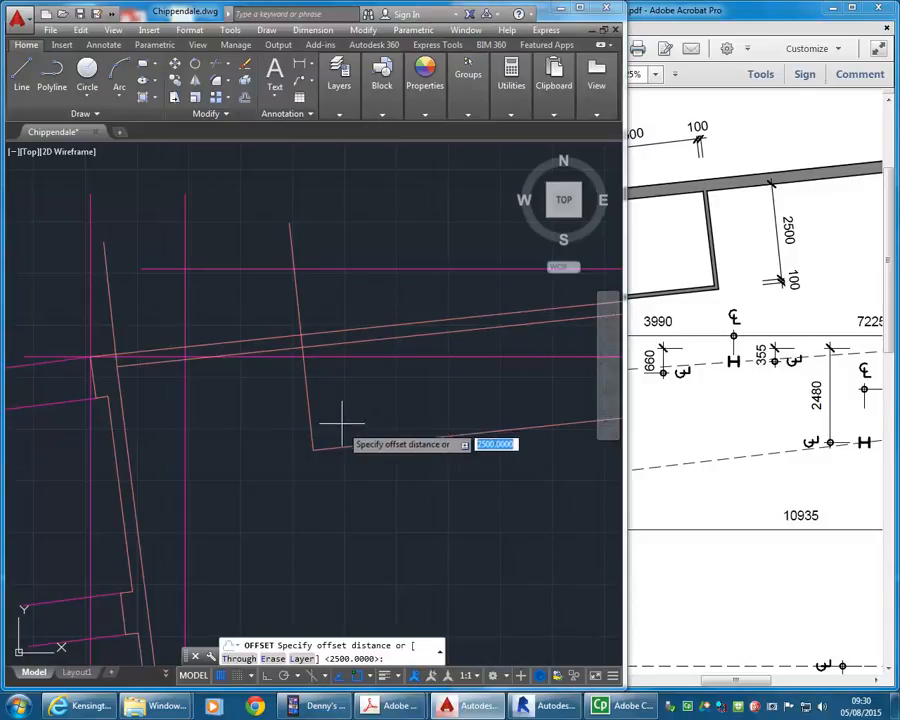
{"action": "type", "text": "3500"}
{"action": "key", "text": "Return"}
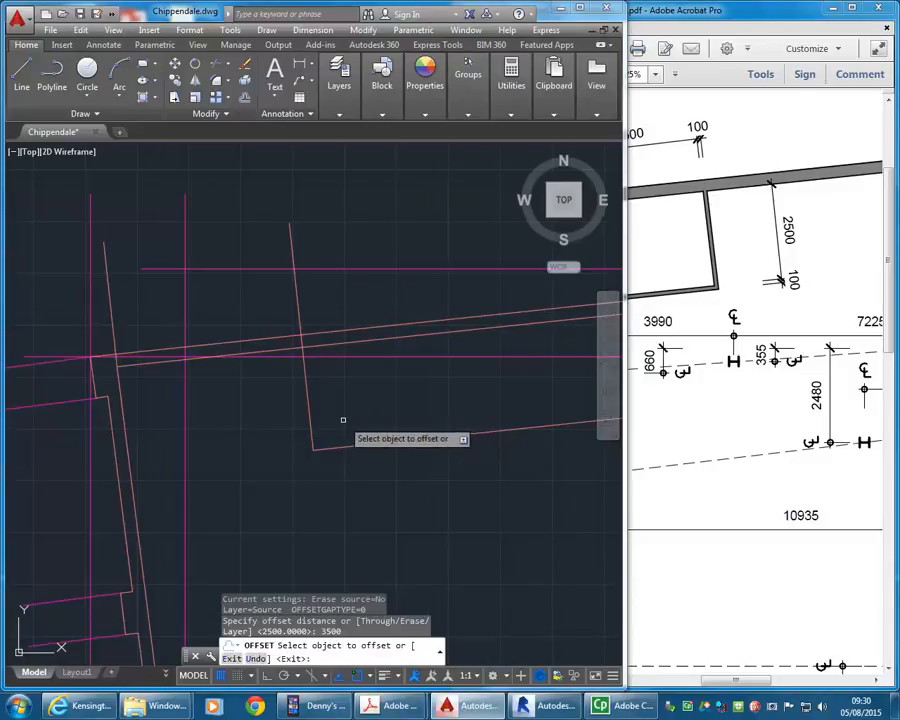
{"action": "left_click", "coordinate": [308, 413]}
{"action": "left_click", "coordinate": [420, 380]}
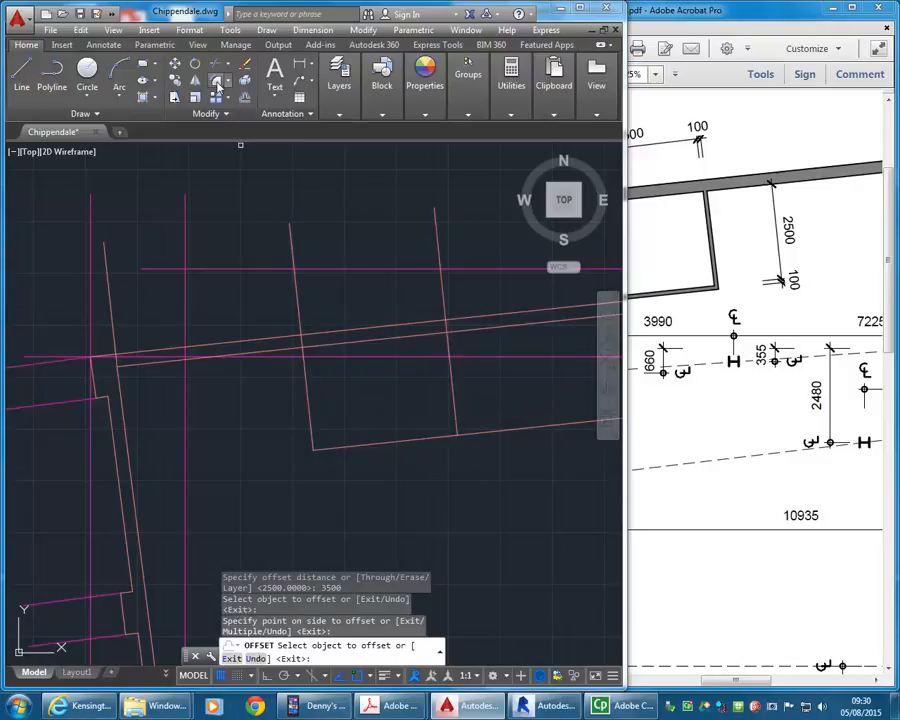
Fillet the room's right side line with its lower line, keeping the part between the two side lines
{"action": "left_click", "coordinate": [245, 97]}
{"action": "left_click", "coordinate": [447, 431]}
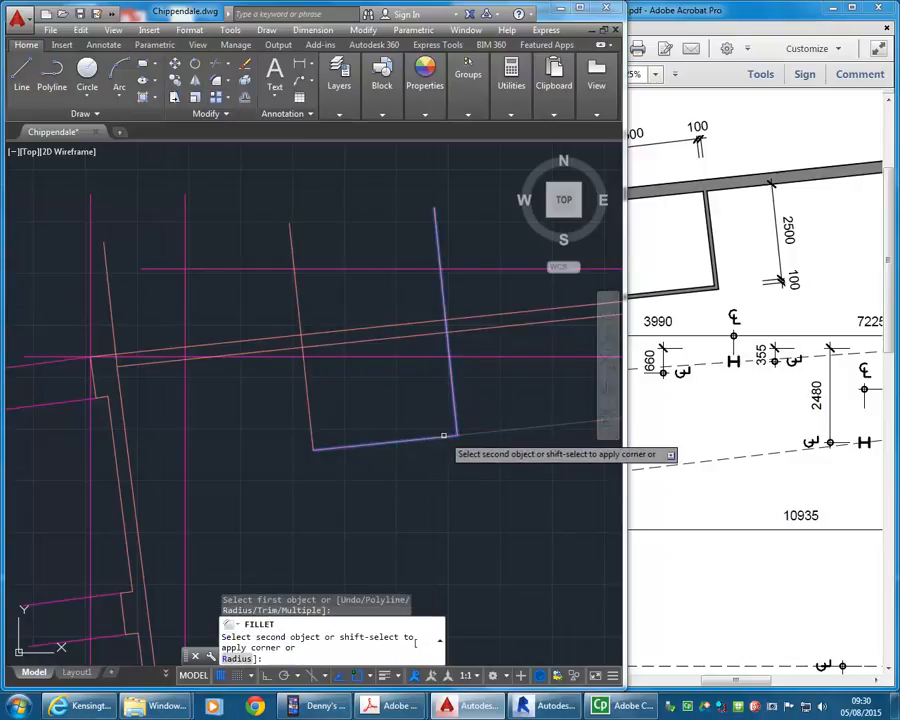
{"action": "scroll", "coordinate": [208, 417], "scroll_direction": "down", "scroll_amount": 2}
{"action": "scroll", "coordinate": [380, 405], "scroll_direction": "down", "scroll_amount": 2}
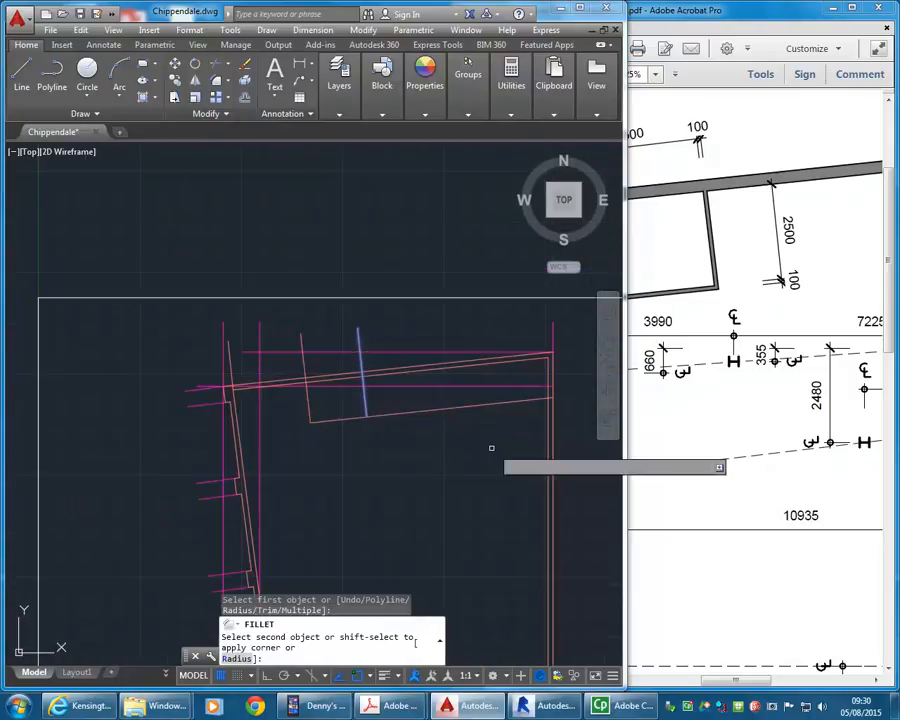
{"action": "scroll", "coordinate": [392, 409], "scroll_direction": "up", "scroll_amount": 5}
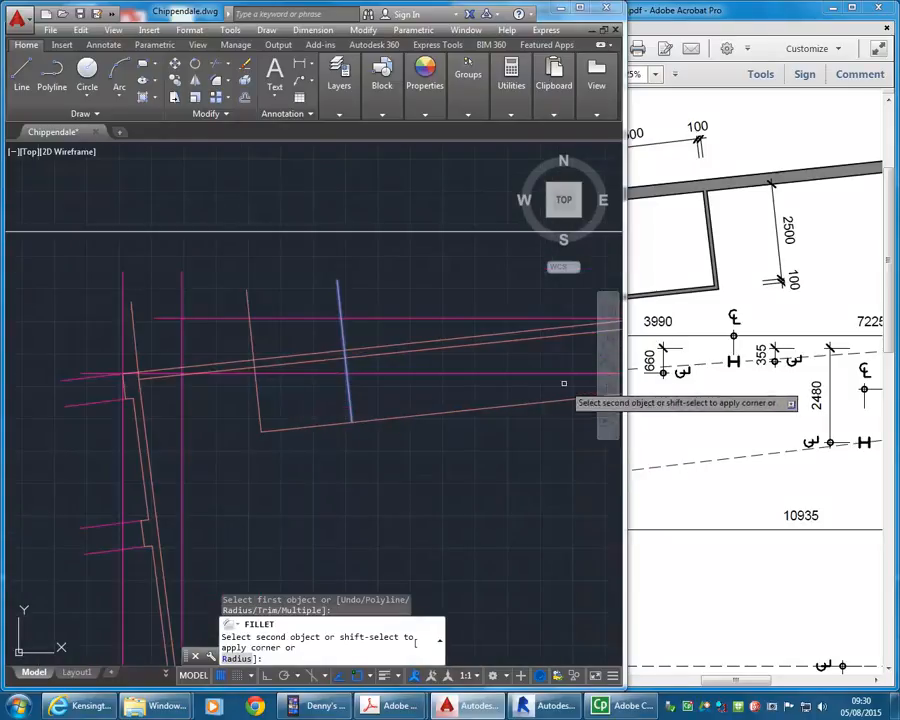
{"action": "middle_click_drag", "start_coordinate": [289, 497], "coordinate": [349, 495]}
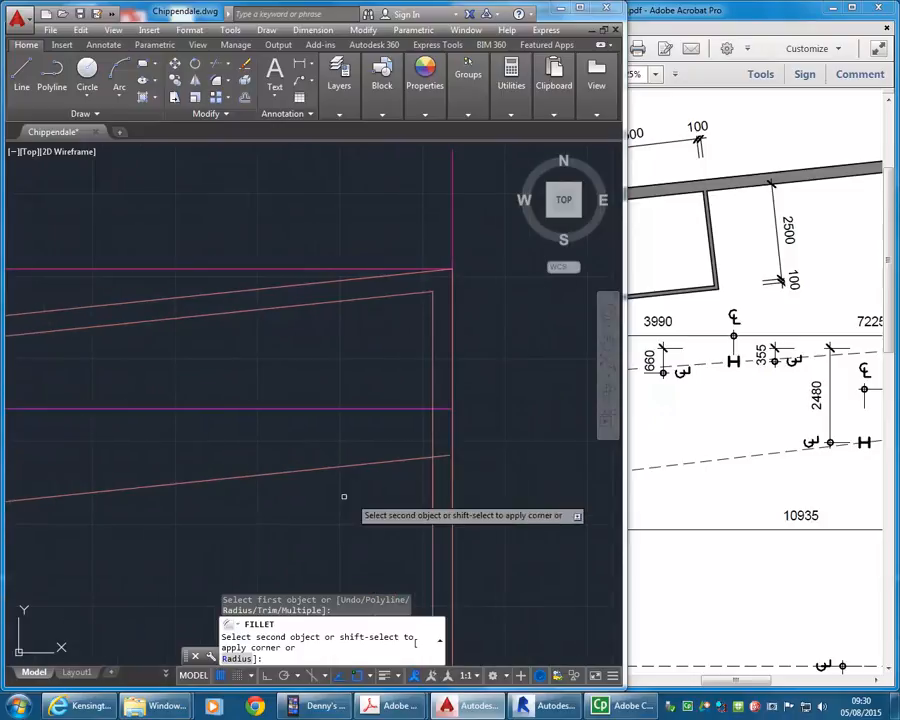
{"action": "scroll", "coordinate": [231, 477], "scroll_direction": "down", "scroll_amount": 3}
{"action": "middle_click_drag", "start_coordinate": [243, 473], "coordinate": [444, 426]}
{"action": "scroll", "coordinate": [253, 436], "scroll_direction": "up", "scroll_amount": 3}
{"action": "scroll", "coordinate": [386, 450], "scroll_direction": "down", "scroll_amount": 2}
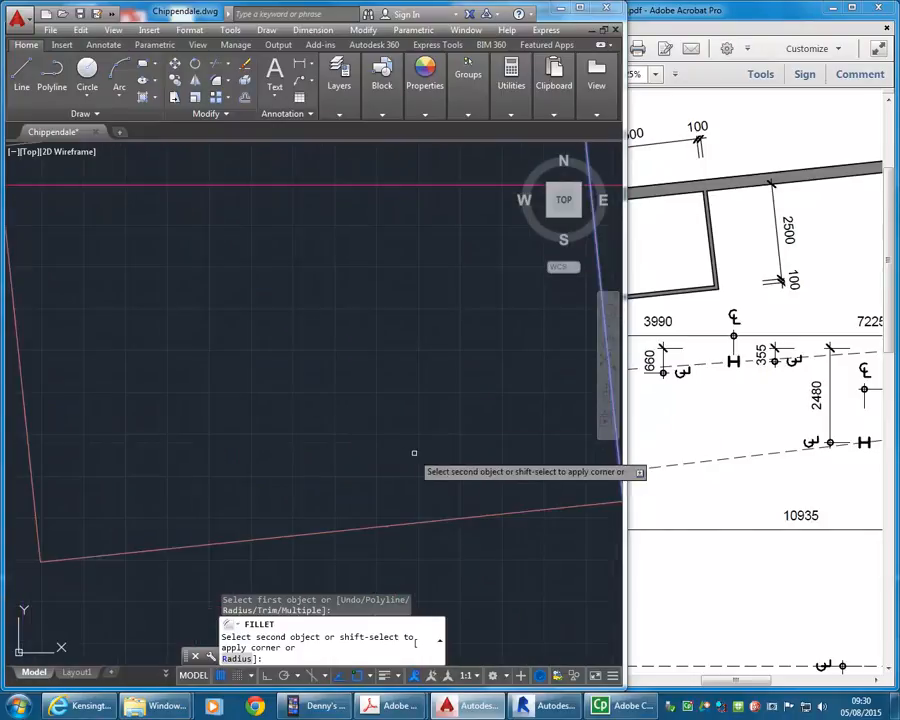
{"action": "left_click", "coordinate": [427, 466]}
Trim both side lines of the small room back to the upper wall's inner line, removing the parts above it
{"action": "scroll", "coordinate": [427, 466], "scroll_direction": "up", "scroll_amount": 3}
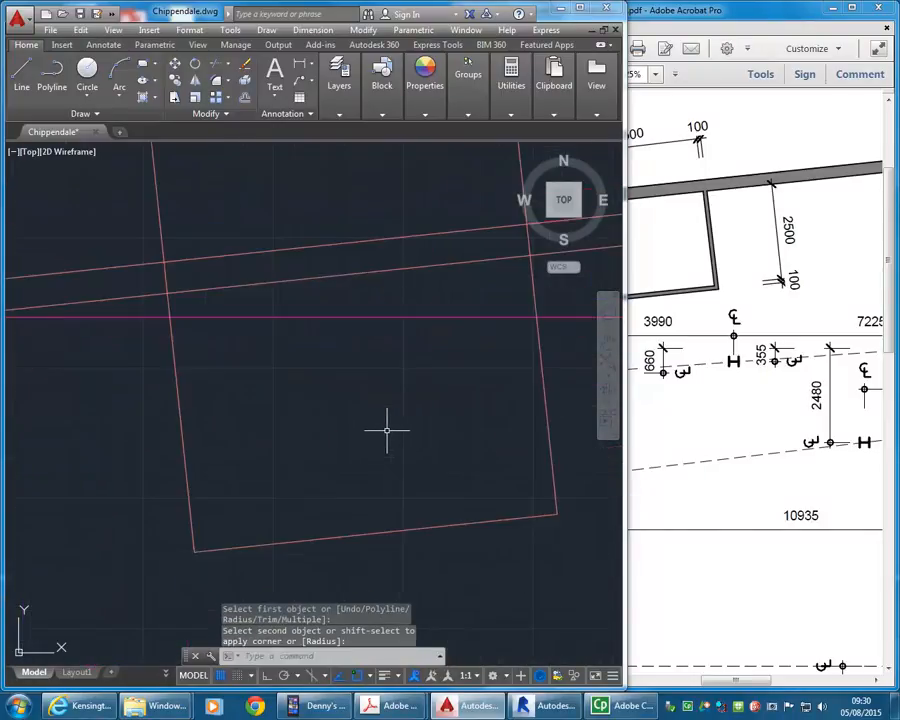
{"action": "scroll", "coordinate": [337, 464], "scroll_direction": "down", "scroll_amount": 3}
{"action": "scroll", "coordinate": [320, 458], "scroll_direction": "up", "scroll_amount": 2}
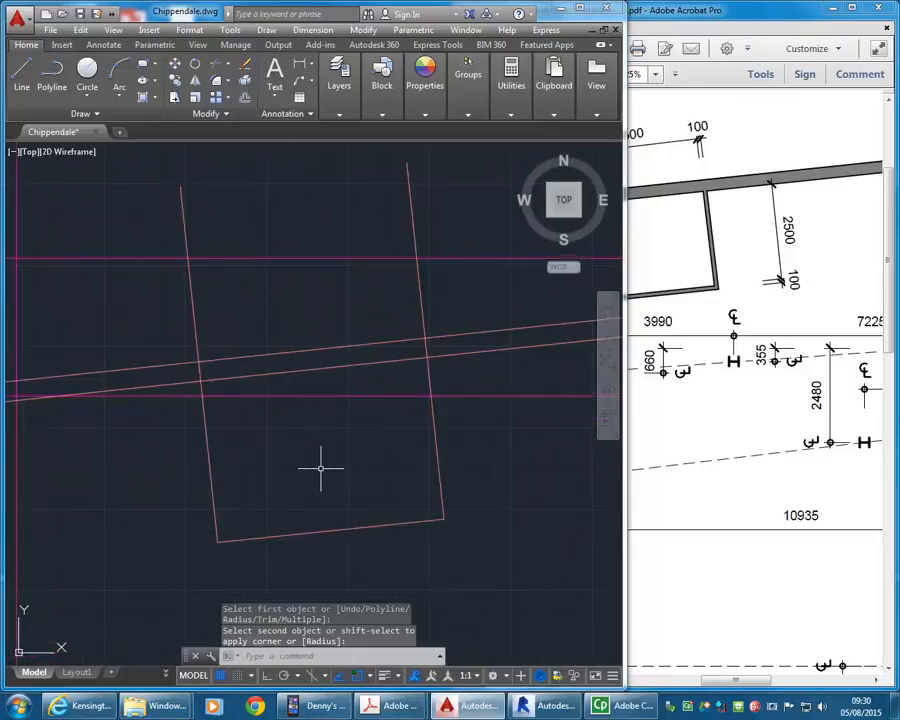
{"action": "middle_click_drag", "start_coordinate": [321, 466], "coordinate": [291, 468]}
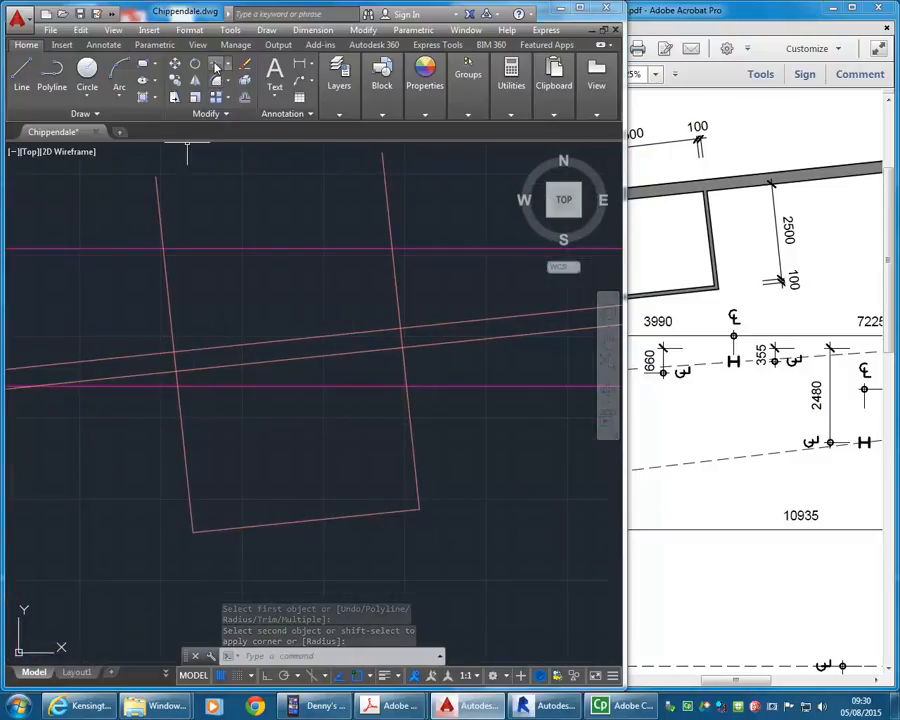
{"action": "left_click", "coordinate": [215, 66]}
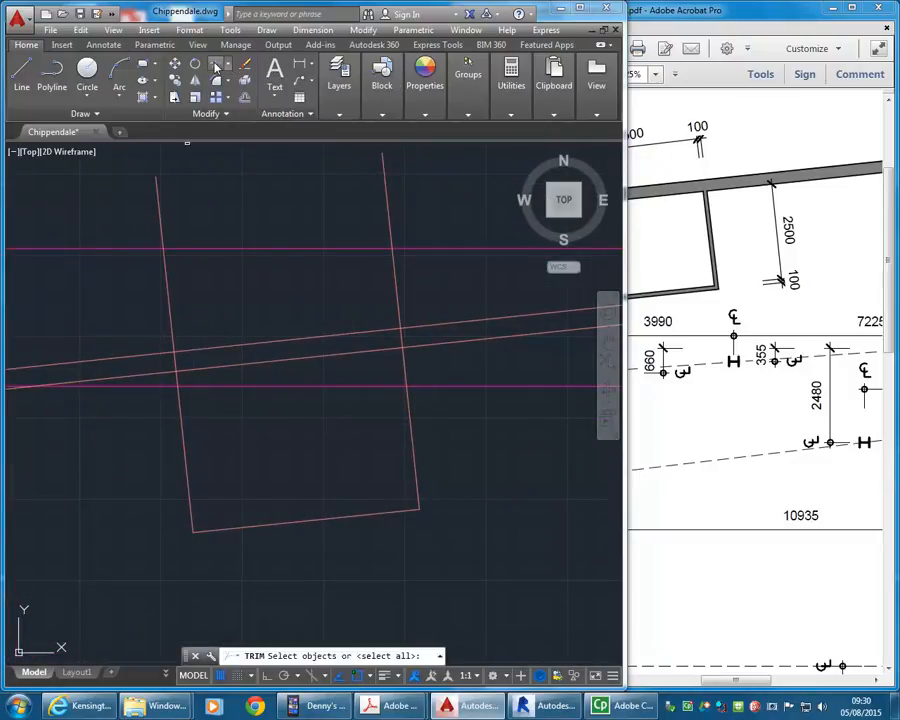
{"action": "left_click", "coordinate": [275, 361]}
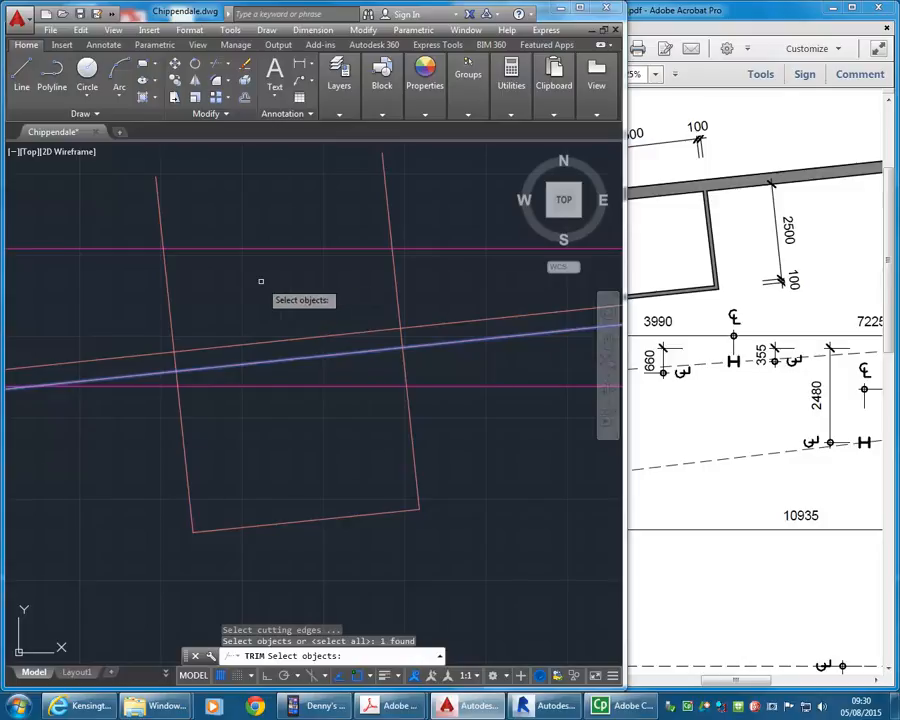
{"action": "key", "text": "Return"}
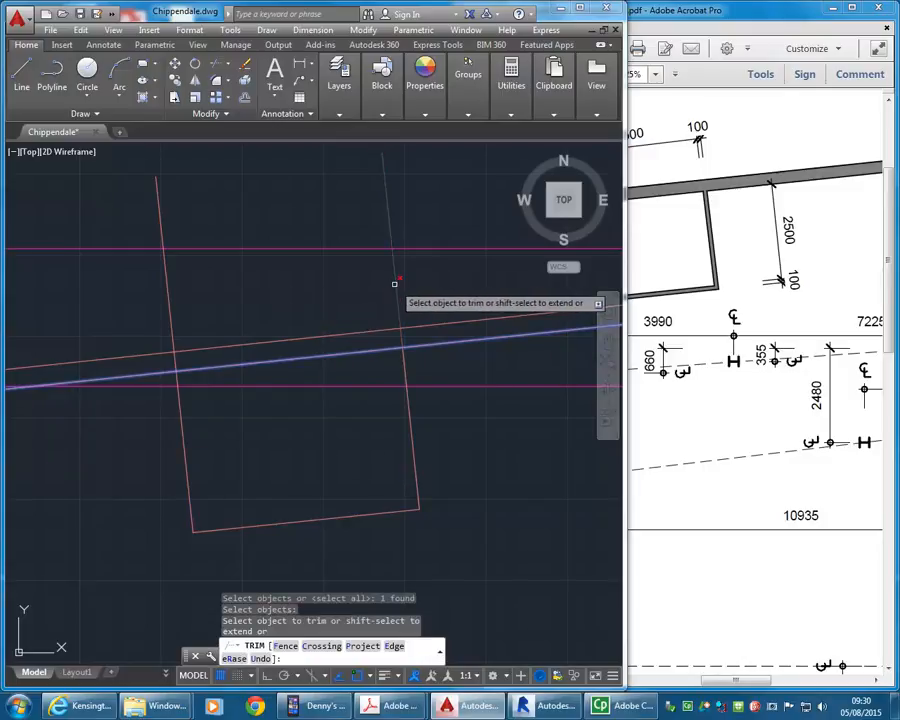
{"action": "left_click", "coordinate": [396, 284]}
{"action": "left_click", "coordinate": [171, 314]}
{"action": "right_click", "coordinate": [256, 294]}
{"action": "left_click", "coordinate": [265, 299]}
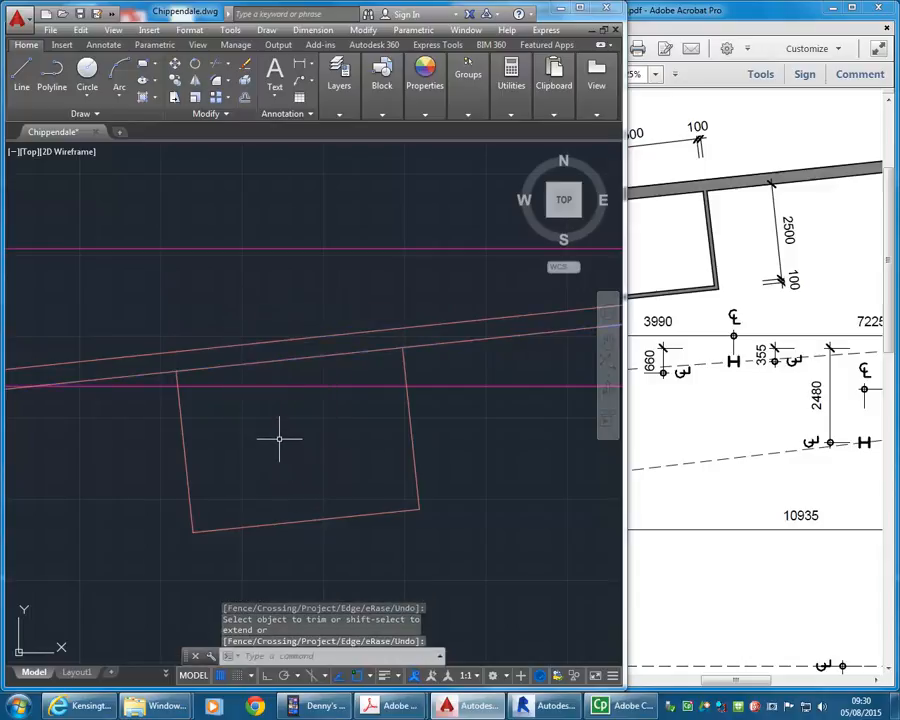
{"action": "scroll", "coordinate": [277, 411], "scroll_direction": "up", "scroll_amount": 2}
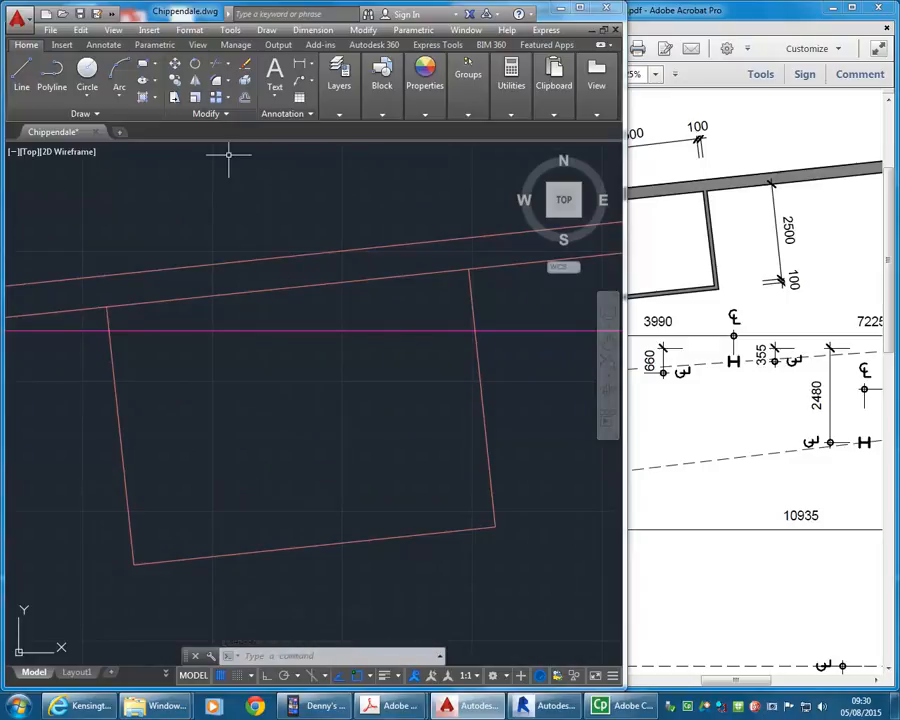
Offset the small room's left, lower and right wall lines 100 towards the inside of the room
{"action": "middle_click_drag", "start_coordinate": [228, 214], "coordinate": [221, 224]}
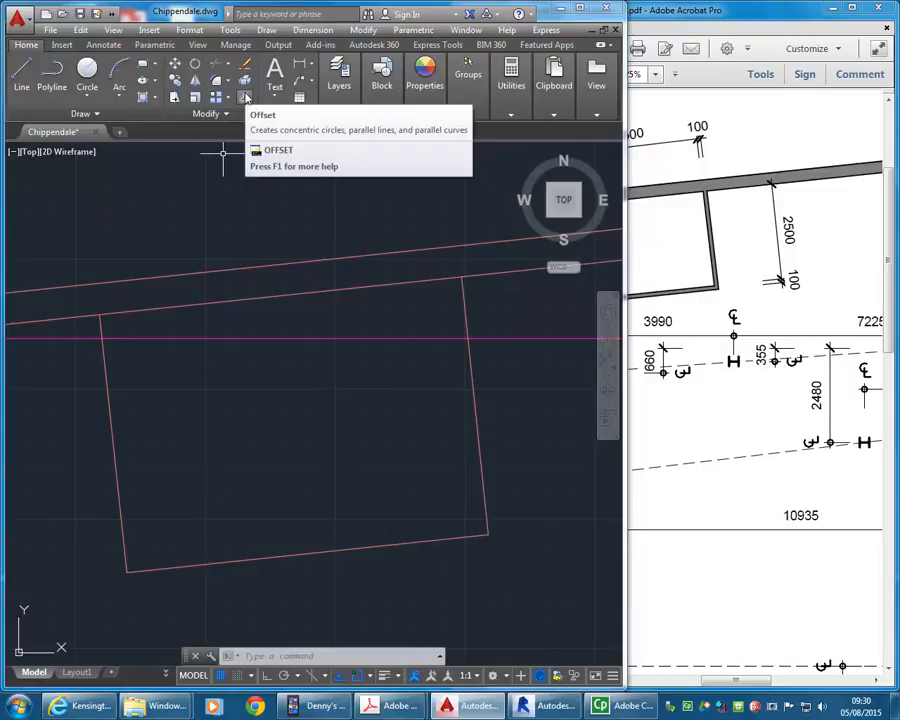
{"action": "left_click", "coordinate": [245, 97]}
{"action": "type", "text": "1"}
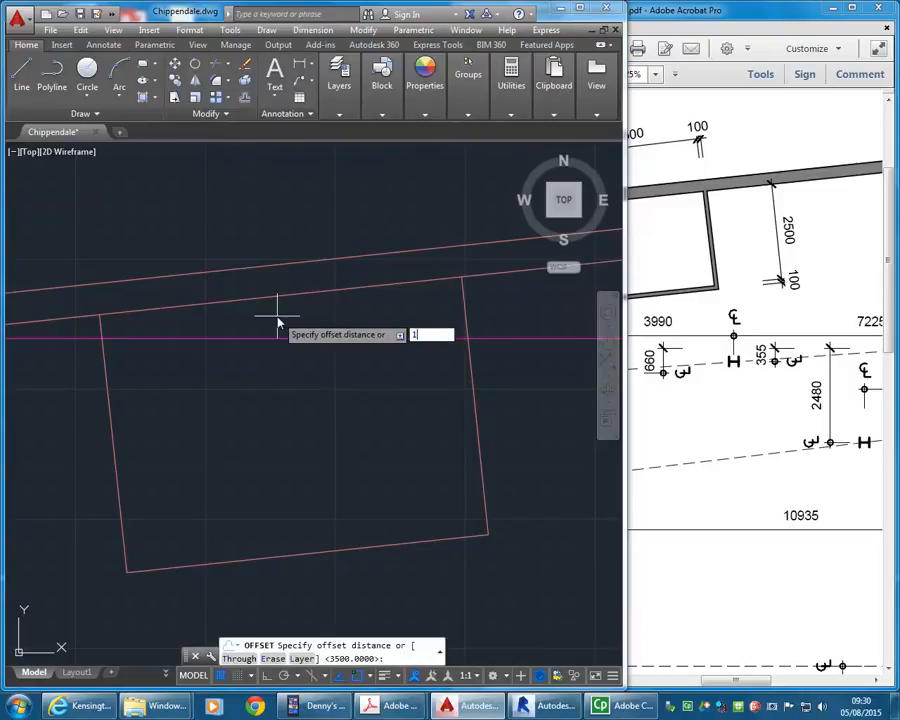
{"action": "type", "text": "00"}
{"action": "key", "text": "Return"}
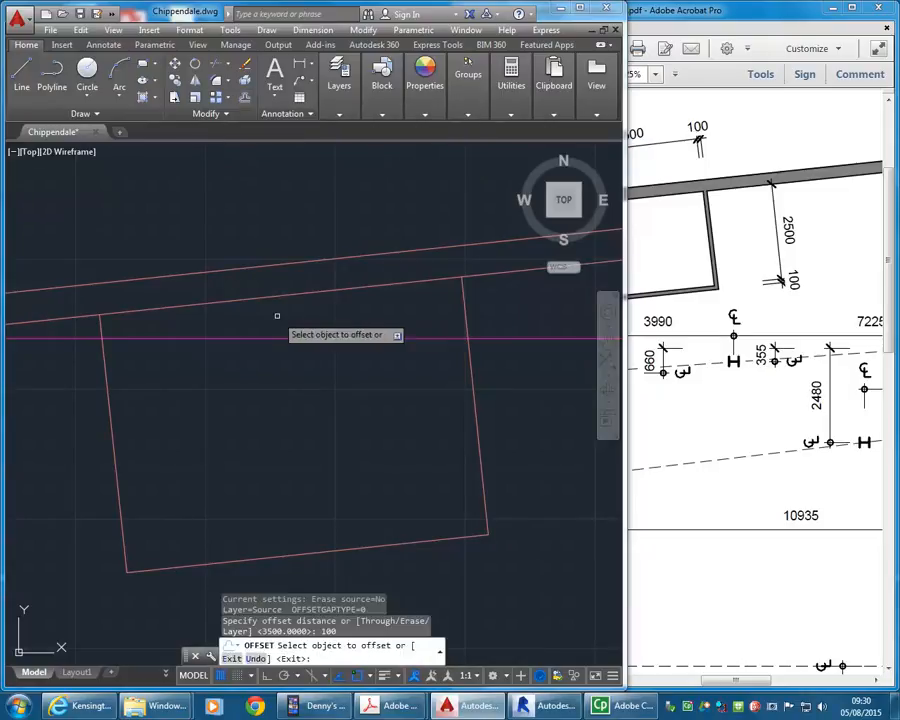
{"action": "left_click", "coordinate": [113, 447]}
{"action": "left_click", "coordinate": [241, 466]}
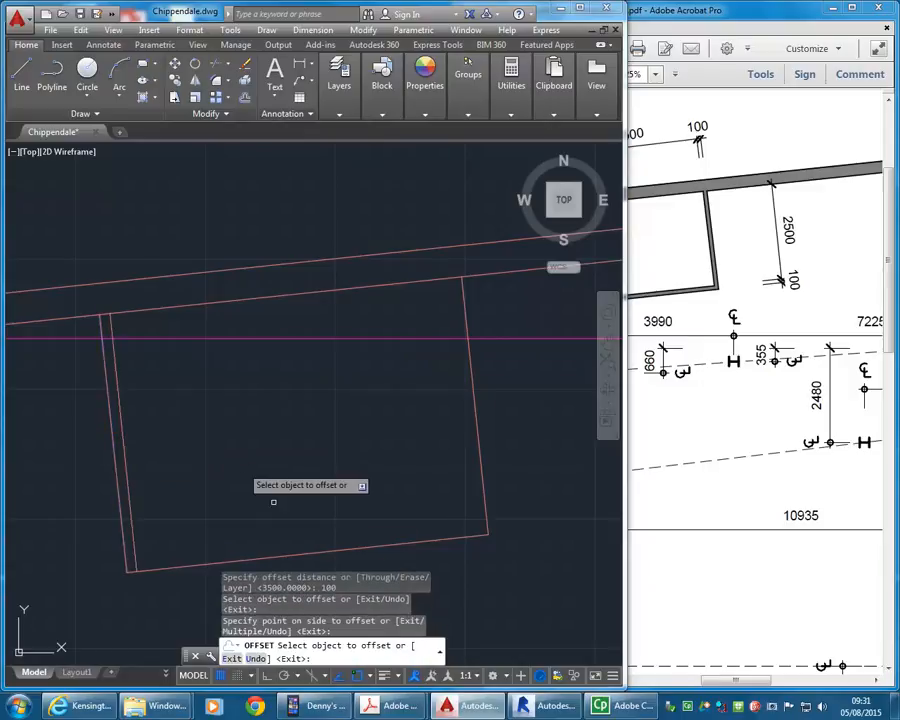
{"action": "left_click", "coordinate": [305, 548]}
{"action": "left_click", "coordinate": [420, 484]}
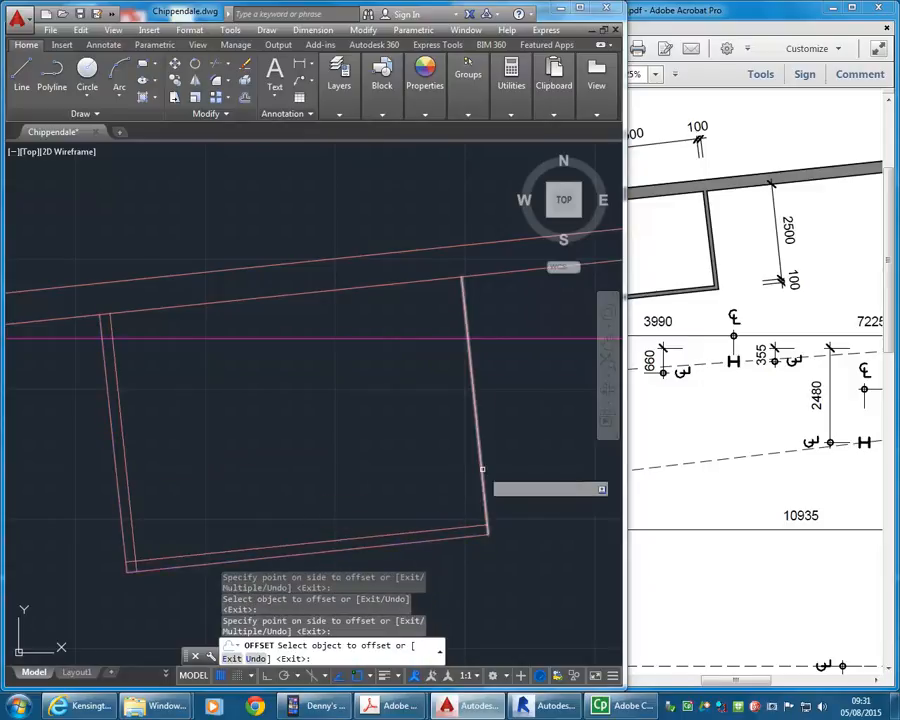
{"action": "left_click", "coordinate": [480, 467]}
{"action": "left_click", "coordinate": [368, 474]}
Fillet the room's inner lower line with the inner left and right lines to form both inside corners
{"action": "middle_click_drag", "start_coordinate": [254, 420], "coordinate": [236, 384]}
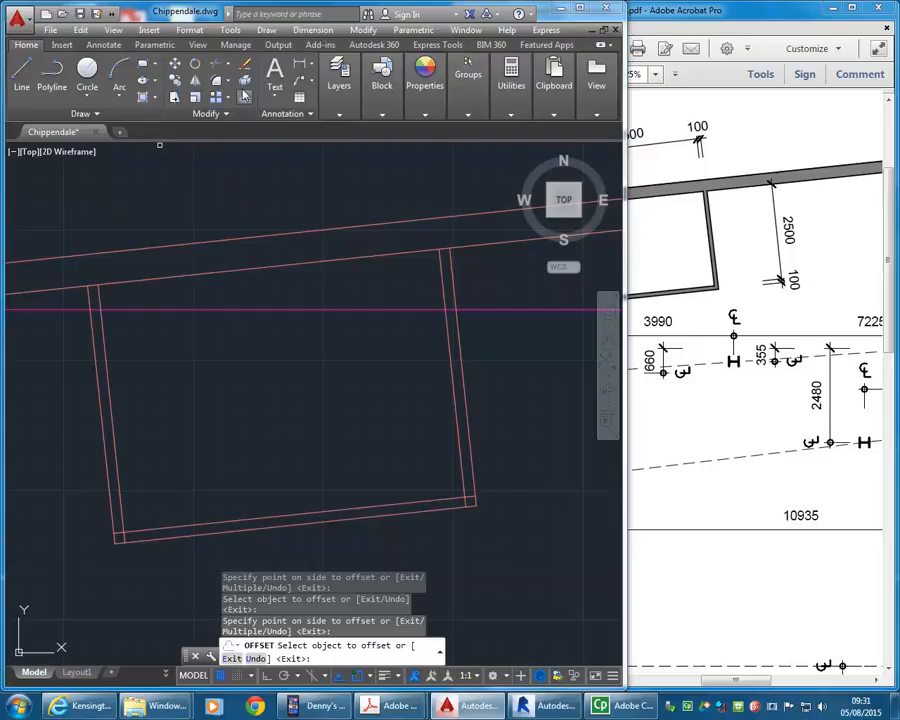
{"action": "left_click", "coordinate": [219, 82]}
{"action": "left_click", "coordinate": [117, 507]}
{"action": "left_click", "coordinate": [156, 526]}
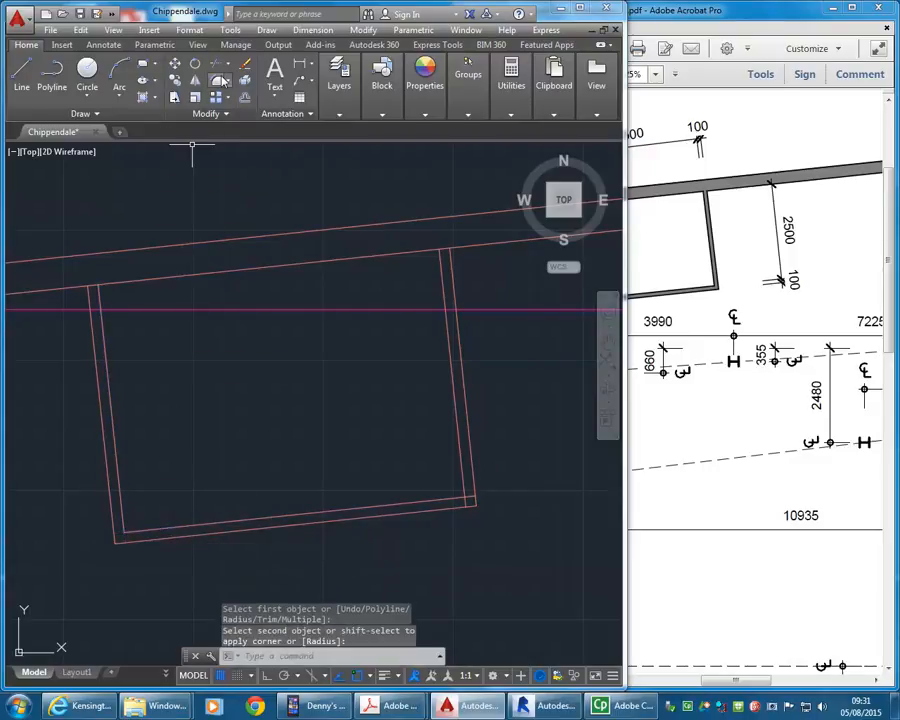
{"action": "left_click", "coordinate": [219, 82]}
{"action": "left_click", "coordinate": [458, 432]}
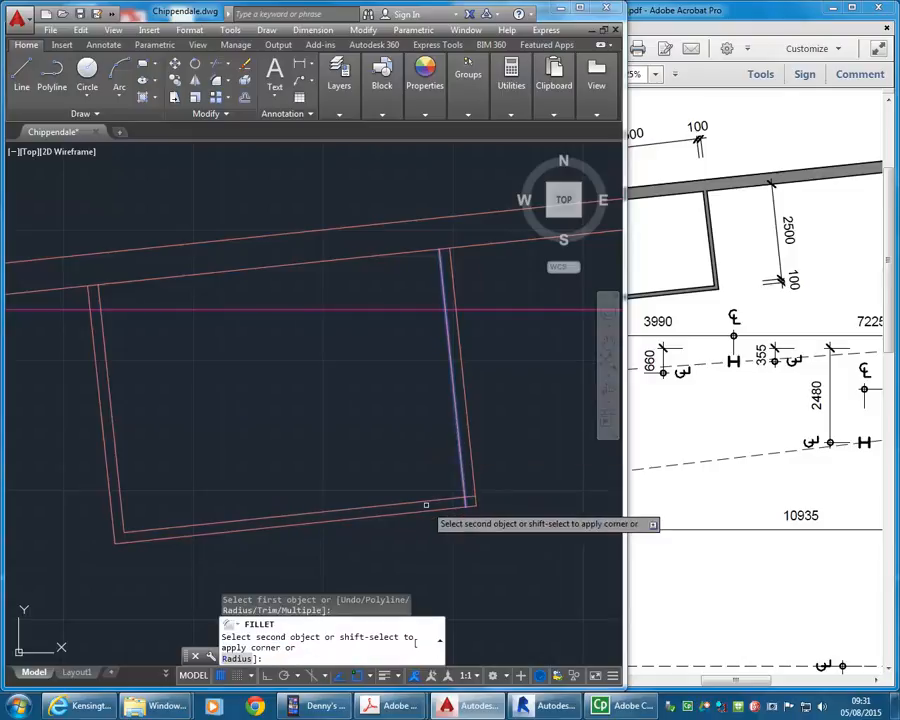
{"action": "left_click", "coordinate": [420, 500]}
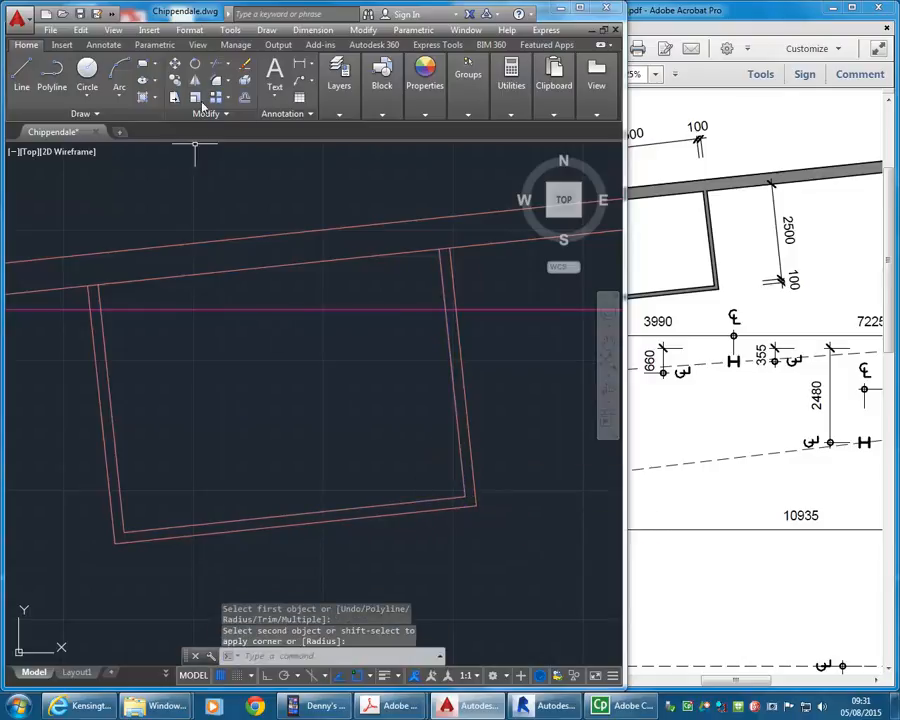
Trim the upper wall's inner line between the paired lines of both side walls to open the wall junctions
{"action": "left_click", "coordinate": [217, 66]}
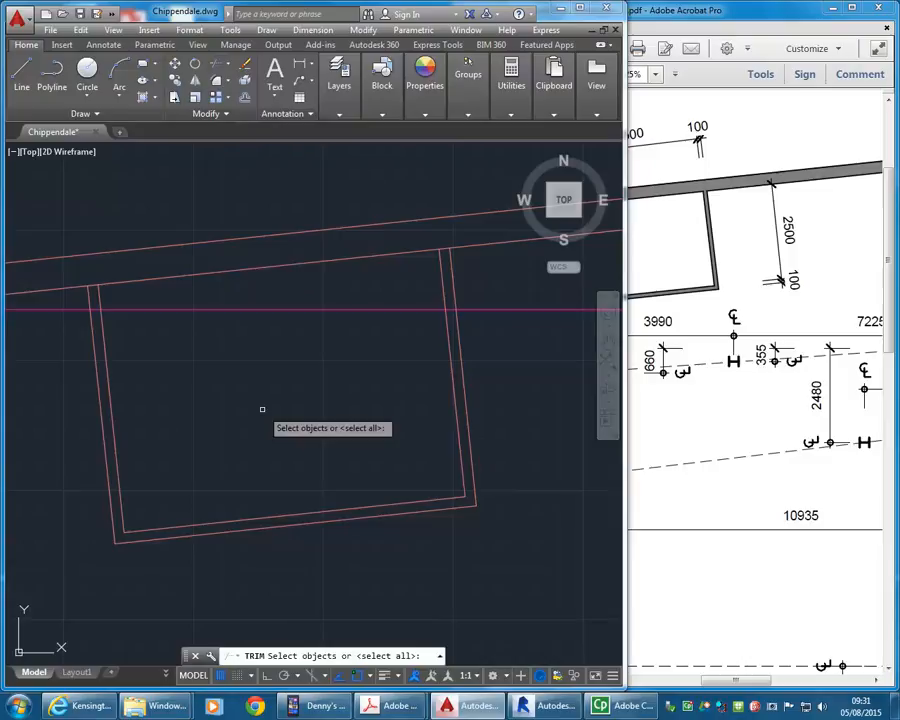
{"action": "key", "text": "Return"}
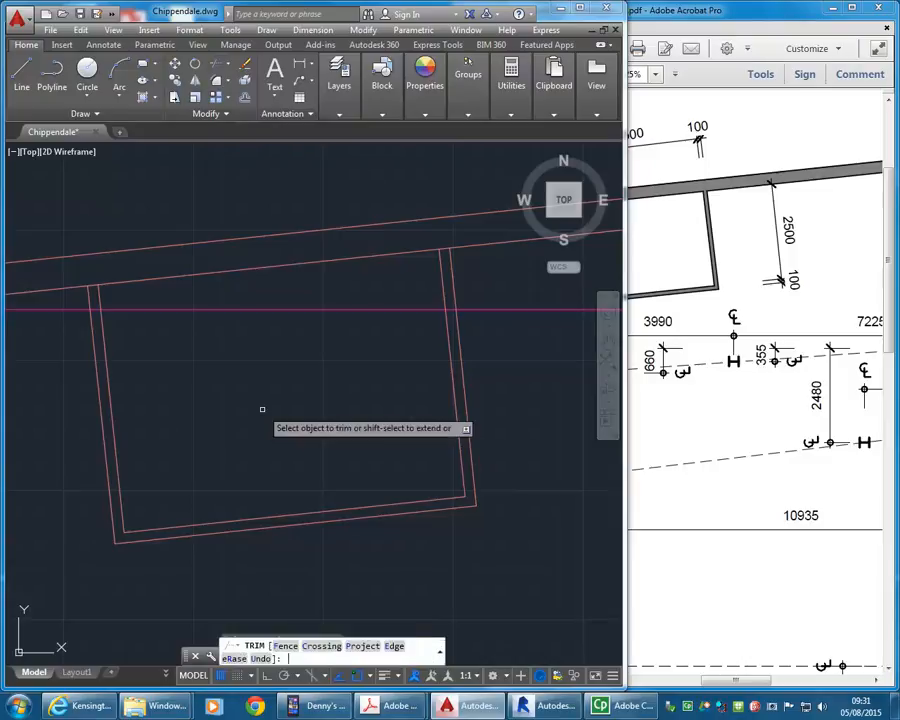
{"action": "left_click", "coordinate": [446, 249]}
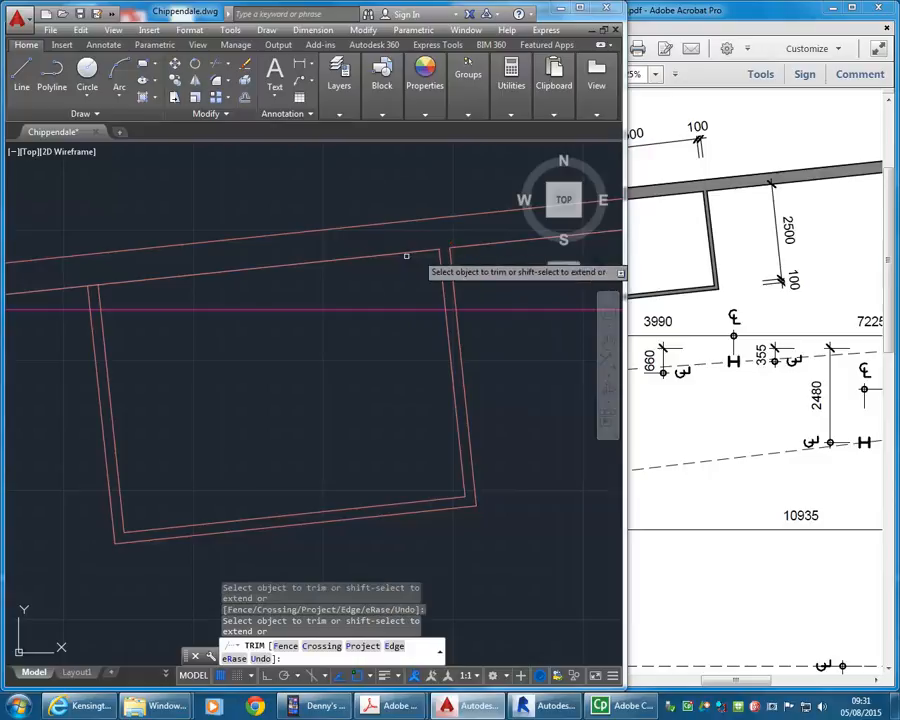
{"action": "left_click", "coordinate": [90, 286]}
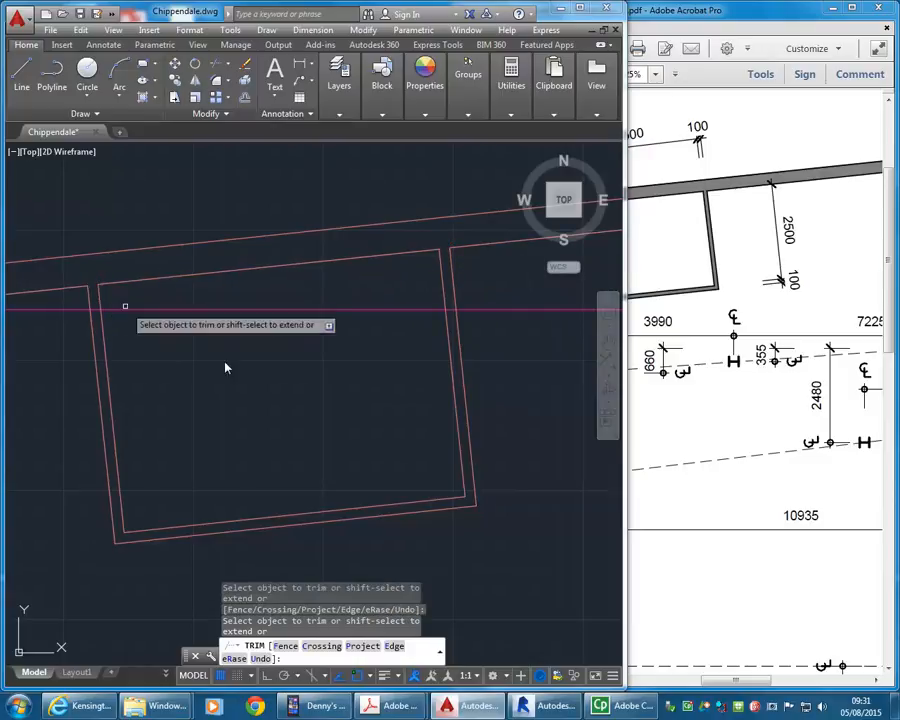
{"action": "right_click", "coordinate": [276, 381]}
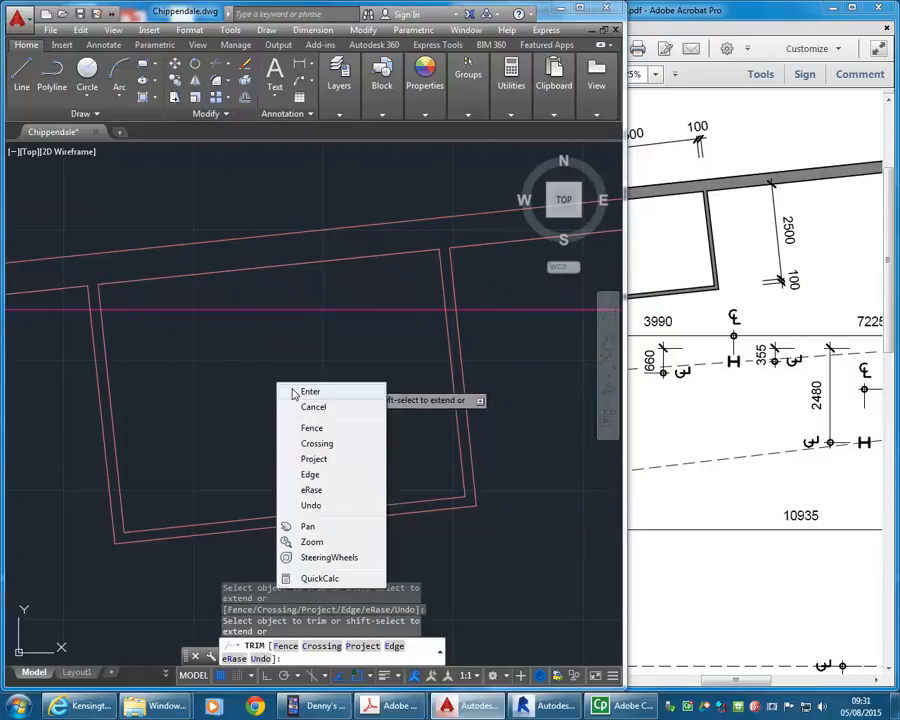
{"action": "left_click", "coordinate": [296, 389]}
Examine the window and pier dimensions along the upper part of the left wall in the floor plan PDF, enlarged to 200%
{"action": "scroll", "coordinate": [257, 397], "scroll_direction": "down", "scroll_amount": 3}
{"action": "scroll", "coordinate": [244, 470], "scroll_direction": "up", "scroll_amount": 3}
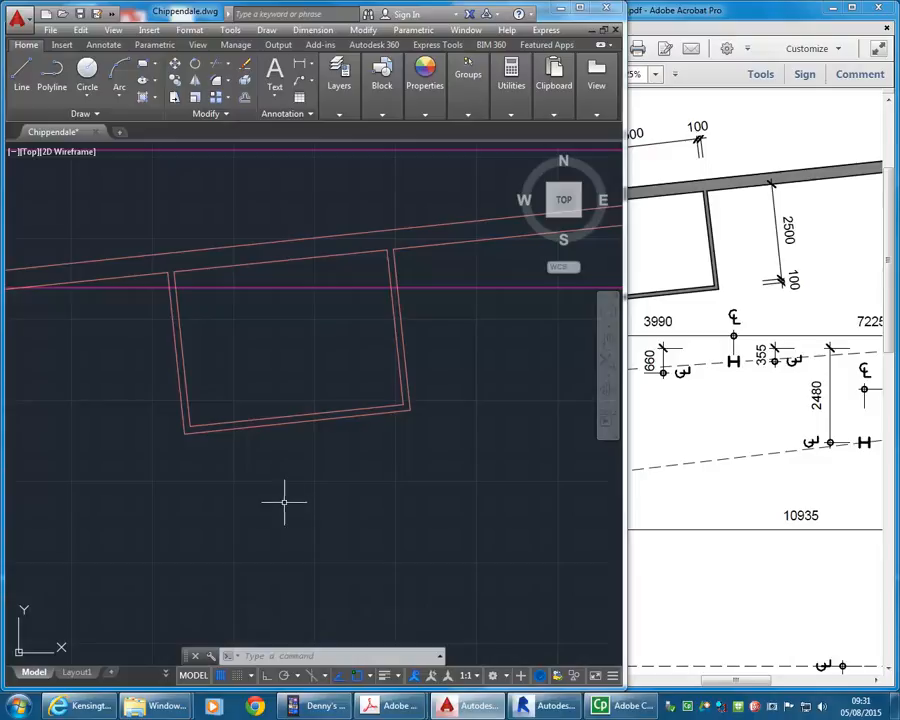
{"action": "scroll", "coordinate": [296, 503], "scroll_direction": "down", "scroll_amount": 3}
{"action": "mouse_move", "coordinate": [262, 396]}
{"action": "middle_mouse_down"}
{"action": "mouse_move", "coordinate": [246, 356]}
{"action": "mouse_move", "coordinate": [248, 365]}
{"action": "middle_mouse_up"}
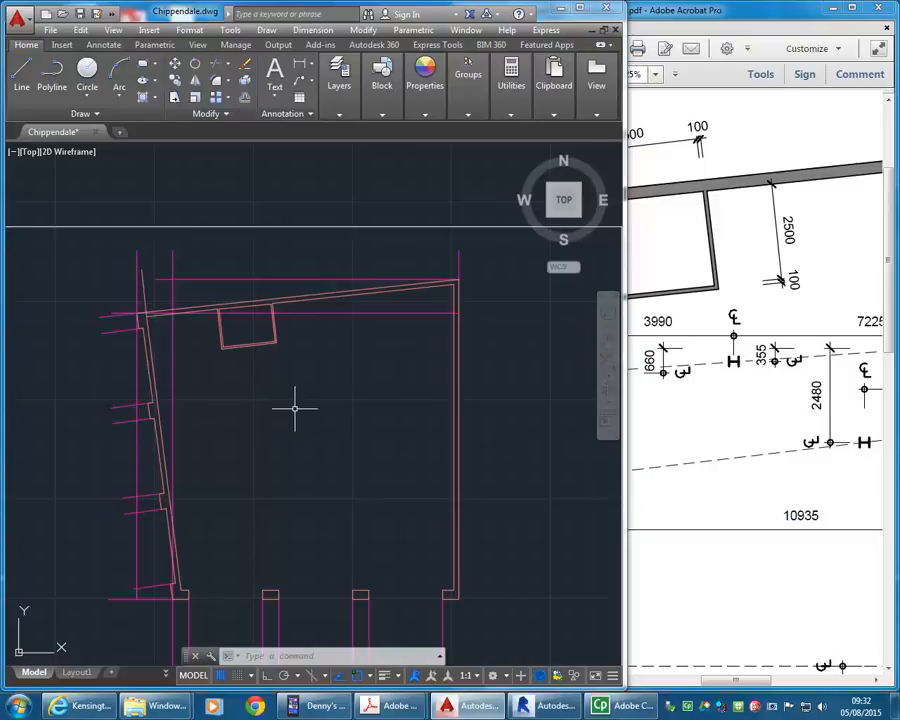
{"action": "left_click", "coordinate": [647, 427]}
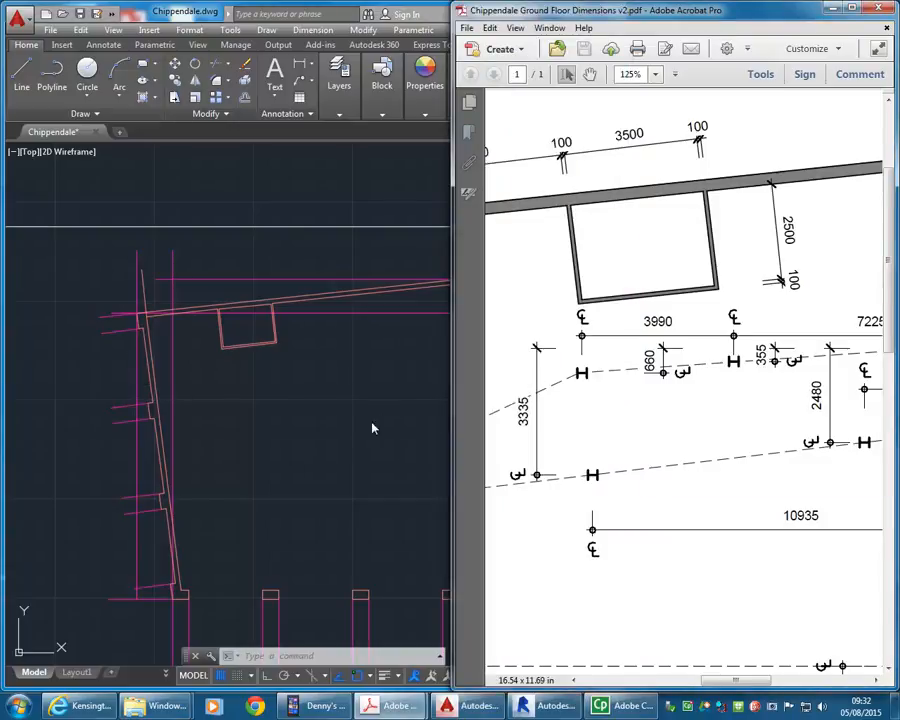
{"action": "left_click", "coordinate": [205, 406]}
{"action": "scroll", "coordinate": [70, 326], "scroll_direction": "up", "scroll_amount": 2}
{"action": "middle_click_drag", "start_coordinate": [70, 327], "coordinate": [10, 344]}
{"action": "scroll", "coordinate": [74, 369], "scroll_direction": "up", "scroll_amount": 2}
{"action": "mouse_move", "coordinate": [74, 369]}
{"action": "middle_mouse_down"}
{"action": "mouse_move", "coordinate": [74, 380]}
{"action": "mouse_move", "coordinate": [117, 375]}
{"action": "middle_mouse_up"}
{"action": "left_click", "coordinate": [747, 430]}
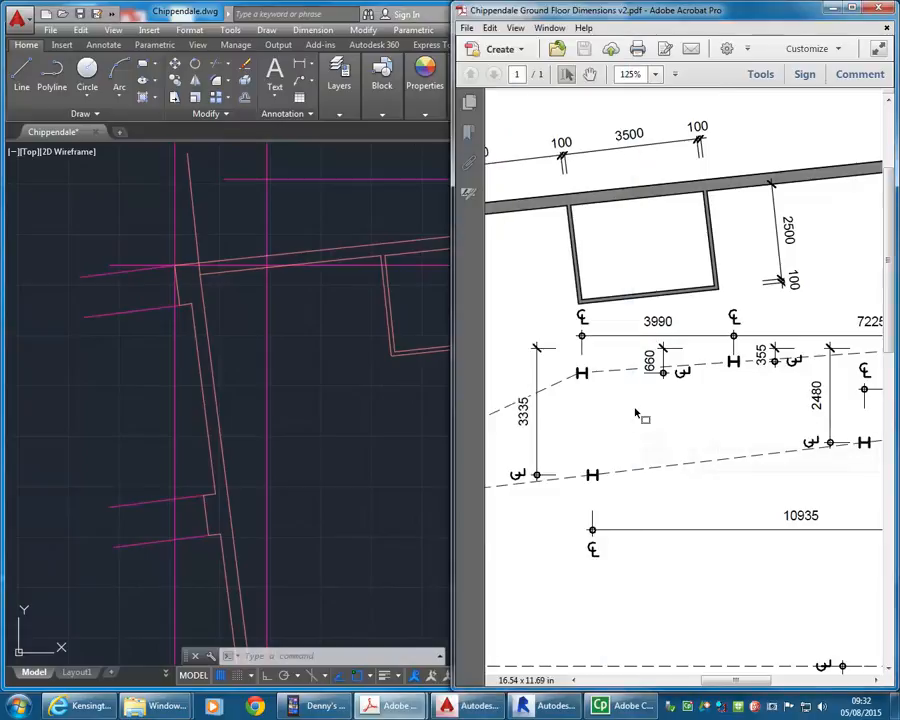
{"action": "left_click_drag", "start_coordinate": [729, 681], "coordinate": [685, 681]}
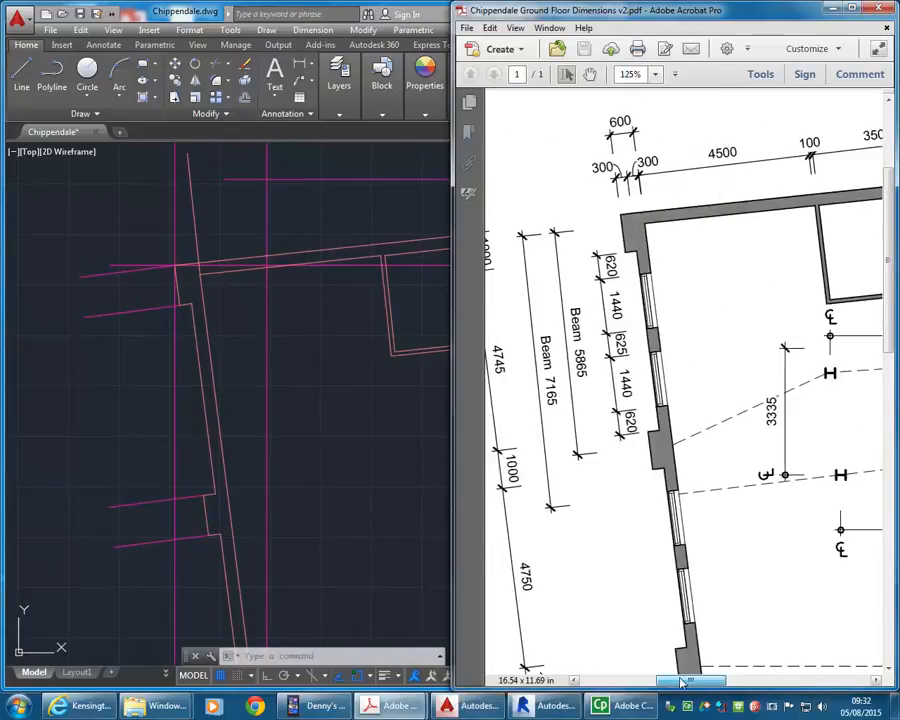
{"action": "left_click", "coordinate": [677, 75]}
{"action": "left_click", "coordinate": [682, 110]}
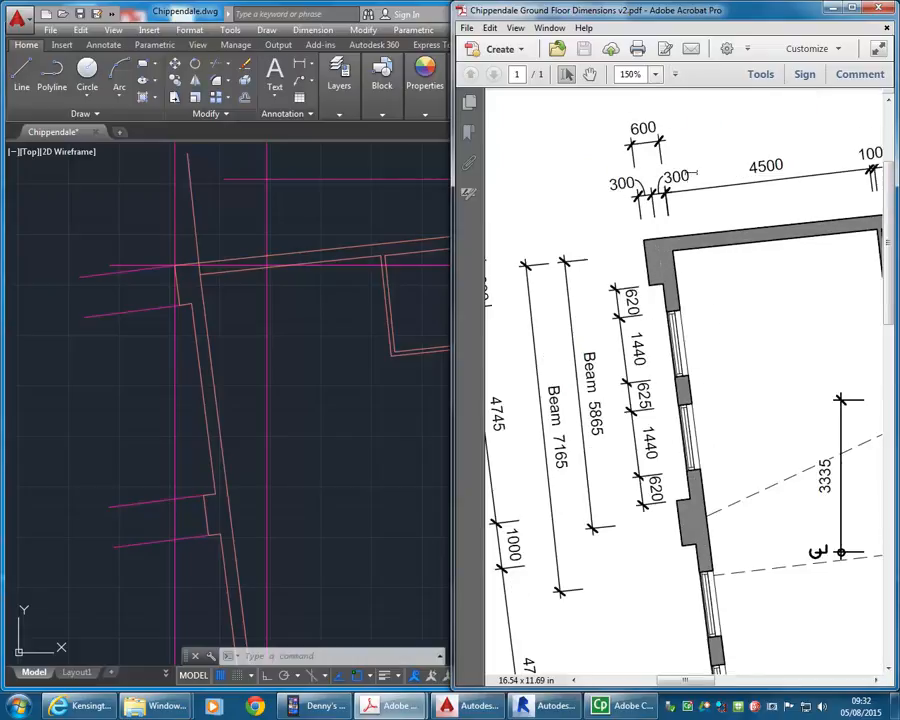
{"action": "left_click", "coordinate": [674, 74]}
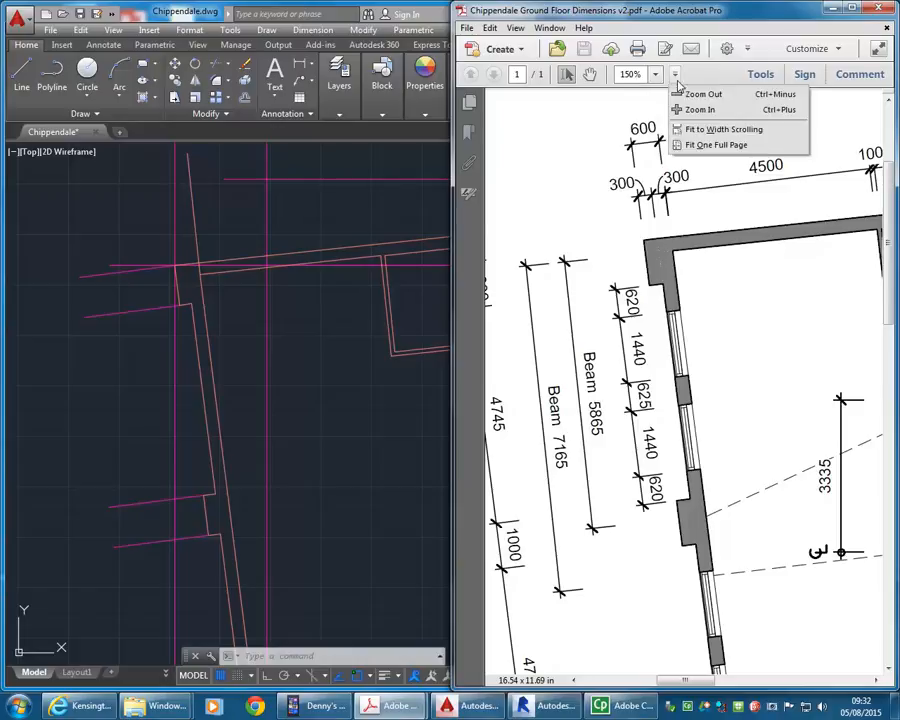
{"action": "left_click", "coordinate": [722, 116]}
{"action": "left_click_drag", "start_coordinate": [680, 681], "coordinate": [695, 684]}
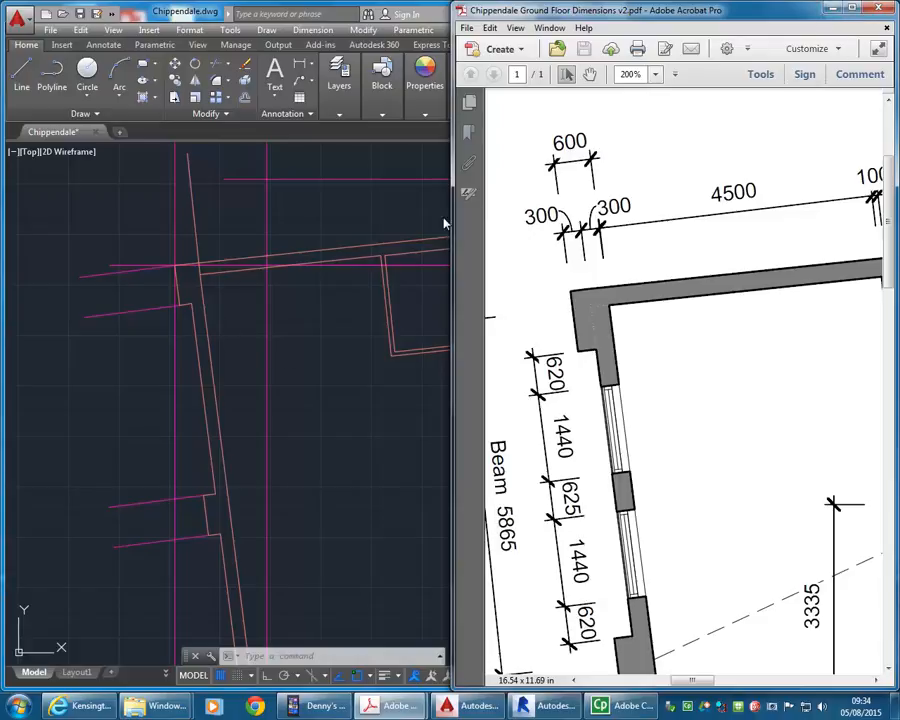
Offset the short return line below the left wall's upper corner pier 620 downwards to mark the first window's upper edge
{"action": "left_click", "coordinate": [240, 386]}
{"action": "scroll", "coordinate": [144, 336], "scroll_direction": "up", "scroll_amount": 4}
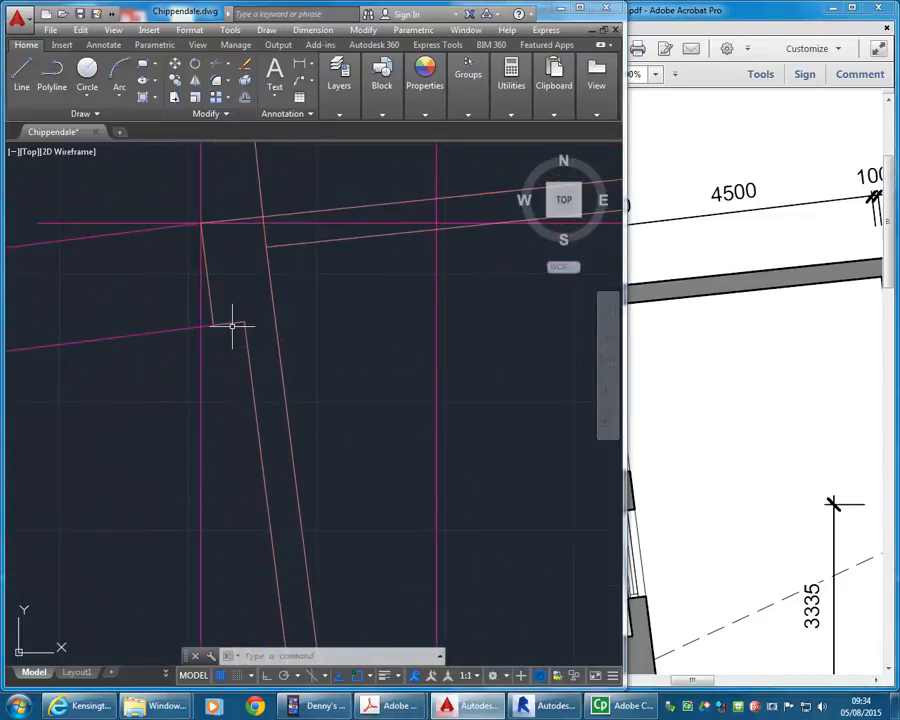
{"action": "scroll", "coordinate": [218, 318], "scroll_direction": "up", "scroll_amount": 3}
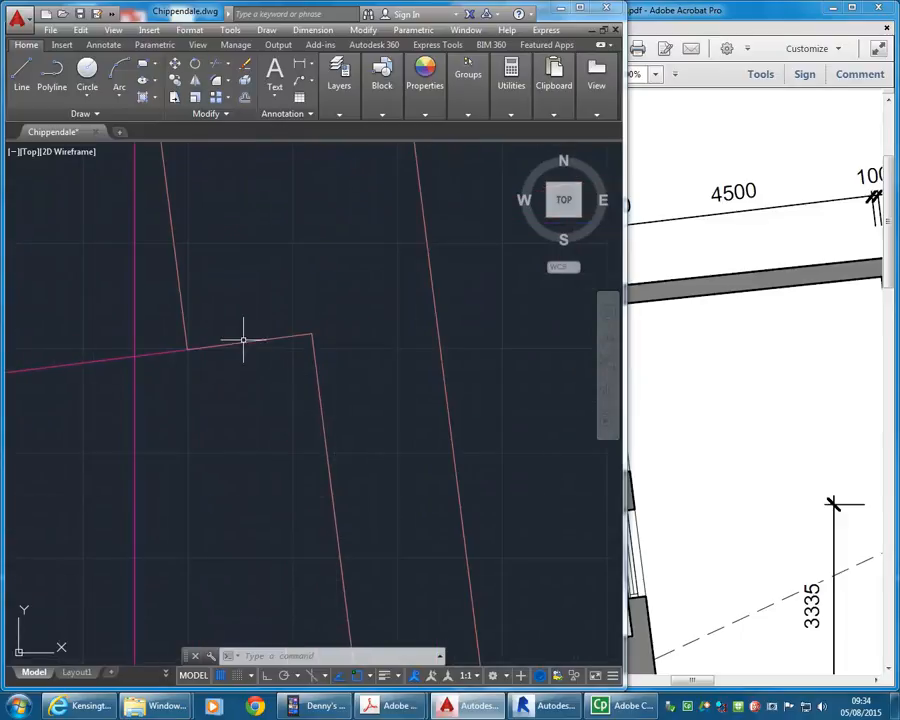
{"action": "mouse_move", "coordinate": [243, 342]}
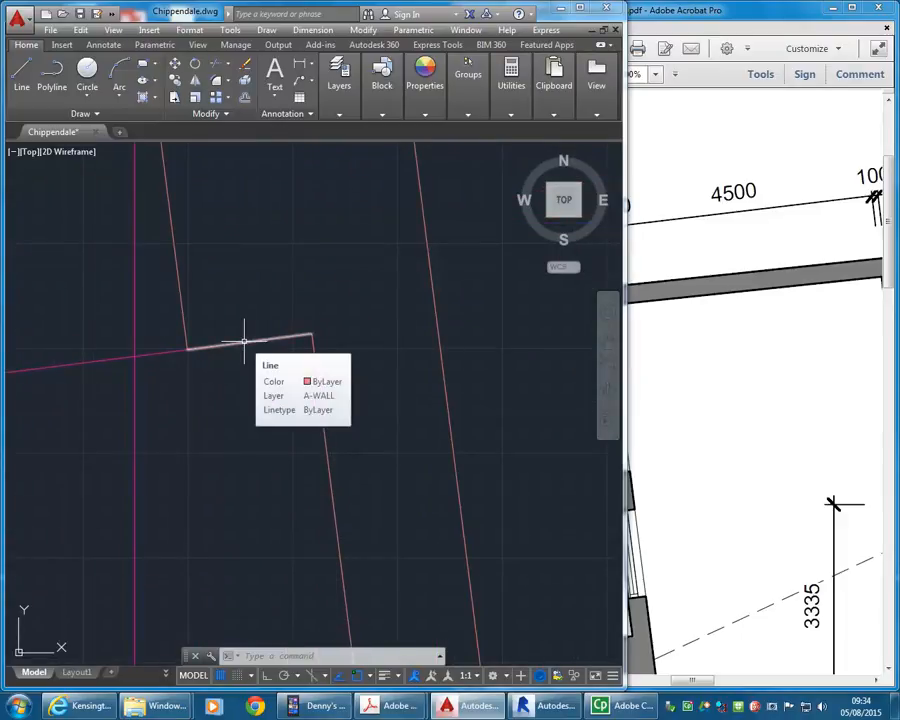
{"action": "mouse_move", "coordinate": [316, 363]}
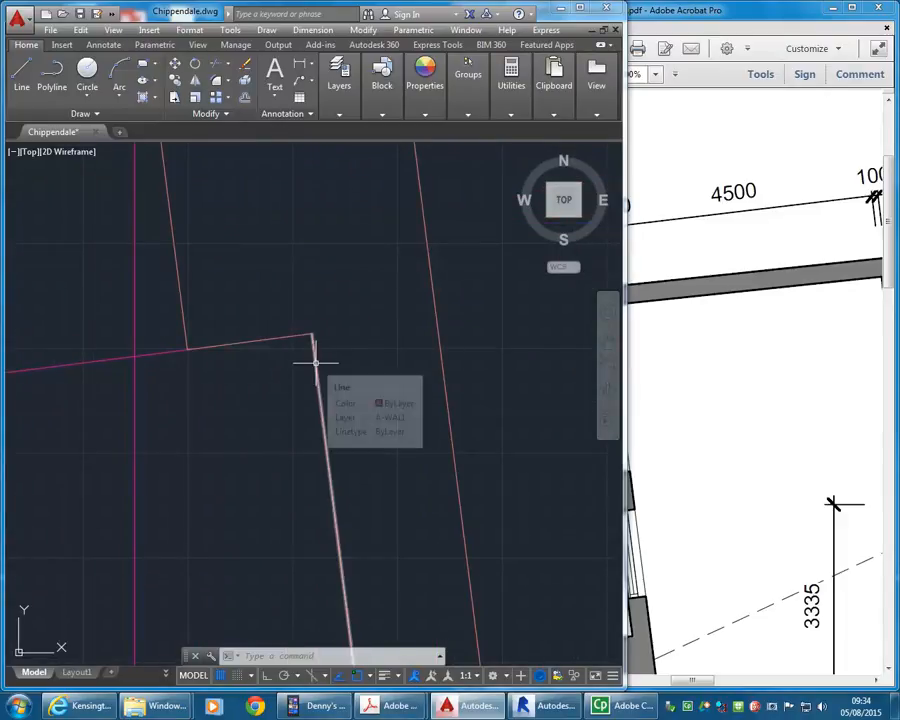
{"action": "scroll", "coordinate": [261, 342], "scroll_direction": "down", "scroll_amount": 4}
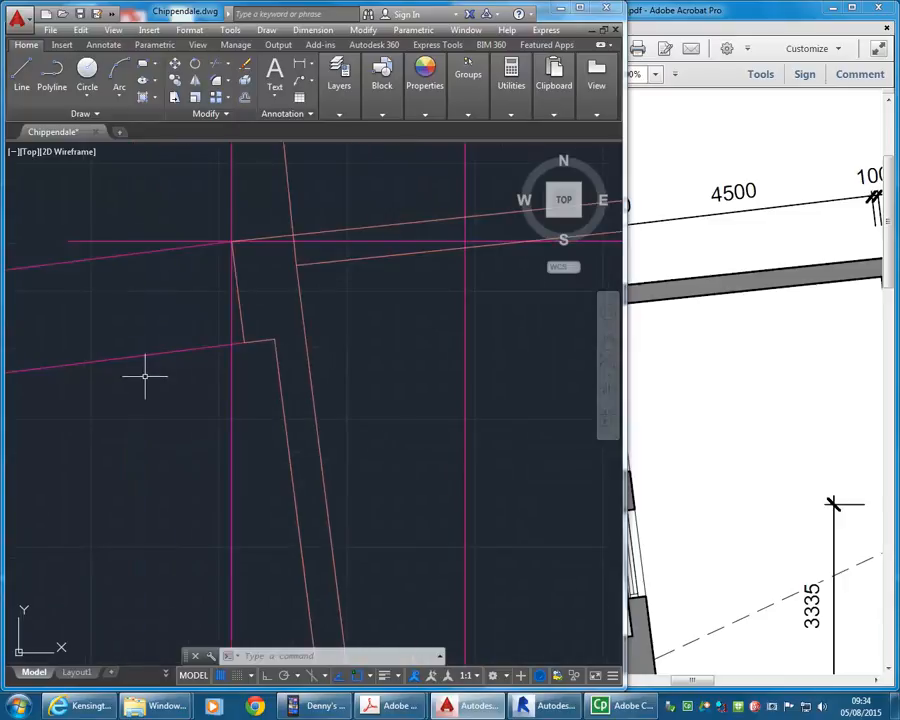
{"action": "scroll", "coordinate": [143, 378], "scroll_direction": "down", "scroll_amount": 3}
{"action": "scroll", "coordinate": [177, 364], "scroll_direction": "up", "scroll_amount": 3}
{"action": "scroll", "coordinate": [262, 355], "scroll_direction": "up", "scroll_amount": 4}
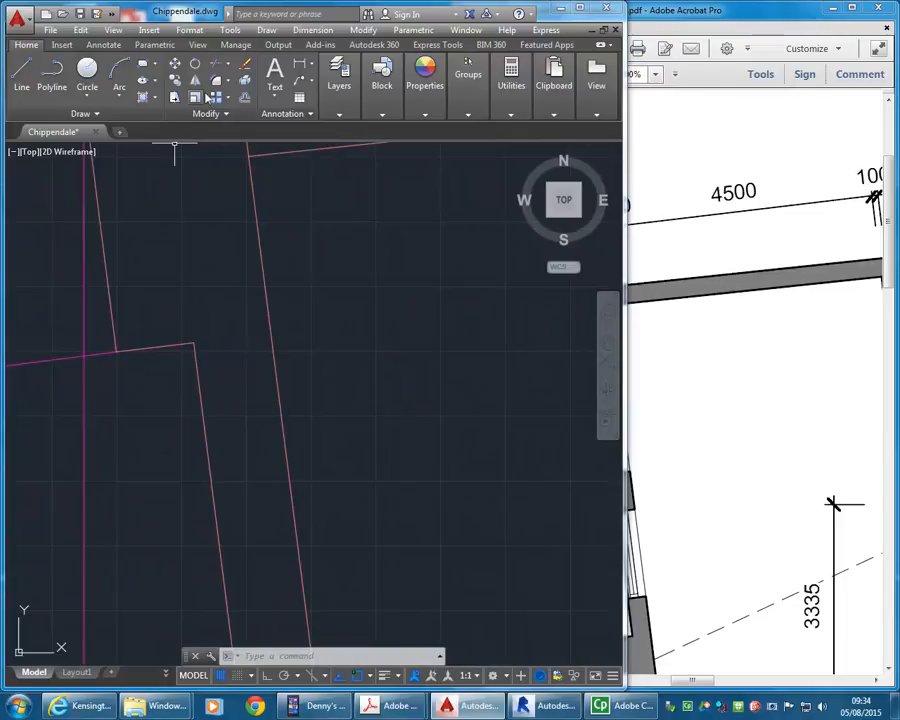
{"action": "left_click", "coordinate": [245, 98]}
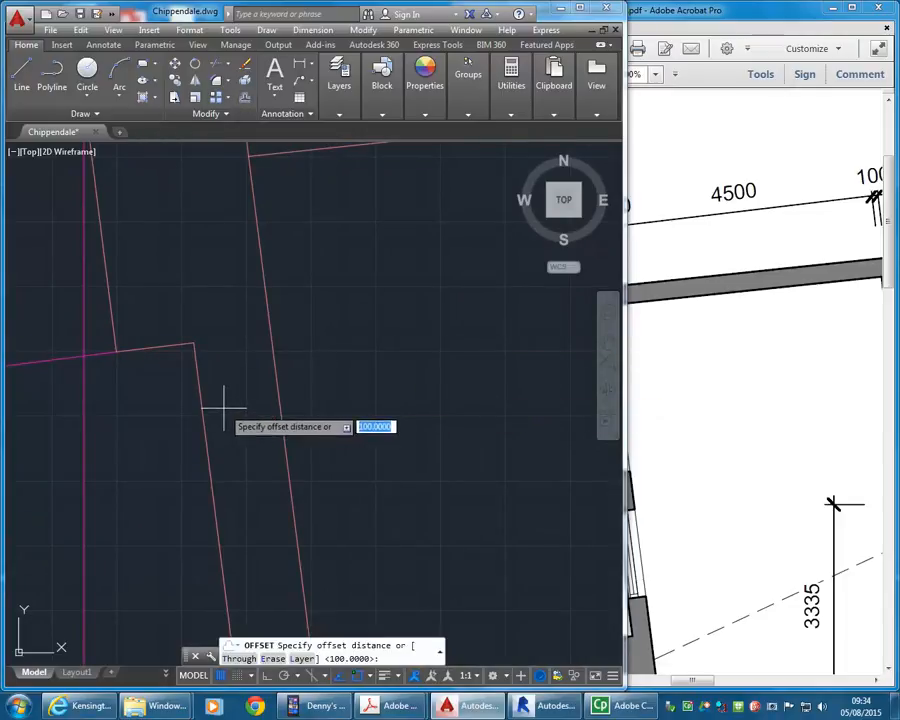
{"action": "type", "text": "620"}
{"action": "key", "text": "Return"}
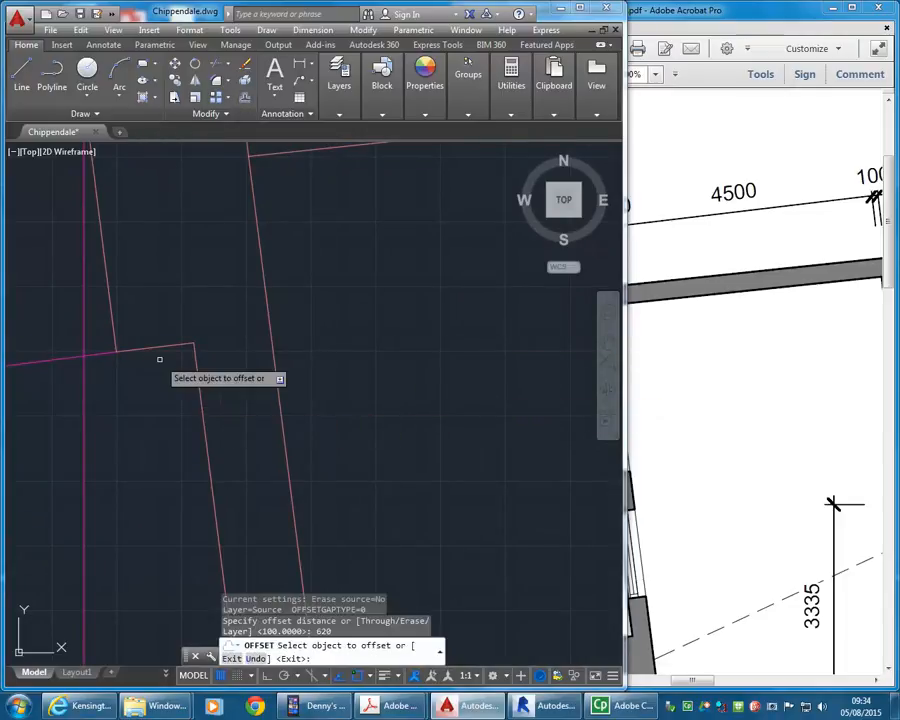
{"action": "scroll", "coordinate": [271, 356], "scroll_direction": "down", "scroll_amount": 2}
{"action": "key", "text": "Return"}
{"action": "middle_click_drag", "start_coordinate": [236, 435], "coordinate": [249, 398]}
Check the first window's width in the PDF and offset its upper edge line 1440 downwards to mark the lower edge
{"action": "left_click", "coordinate": [680, 513]}
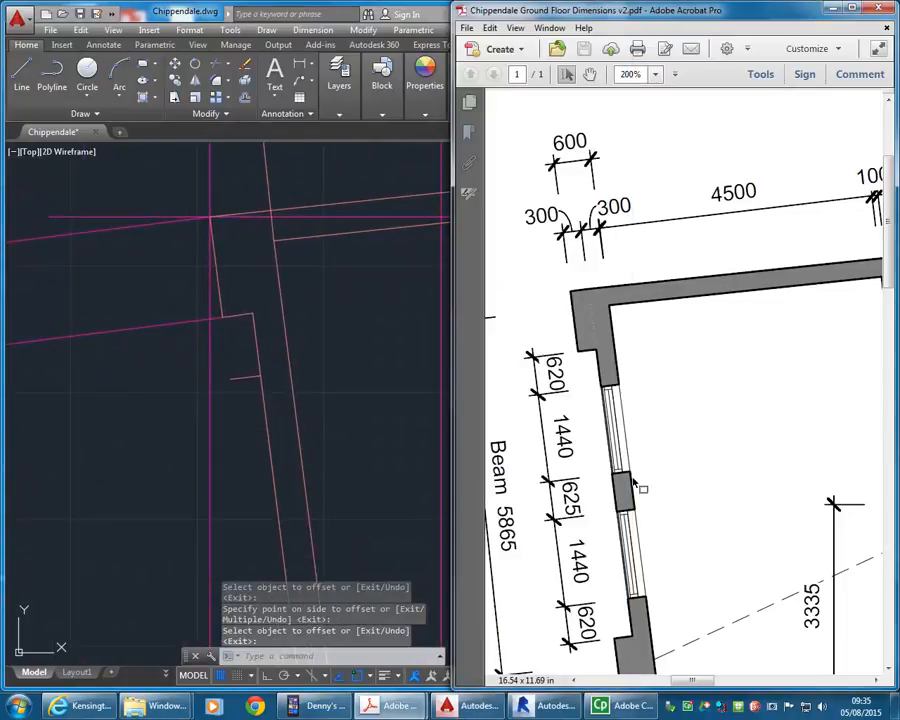
{"action": "left_click", "coordinate": [175, 404]}
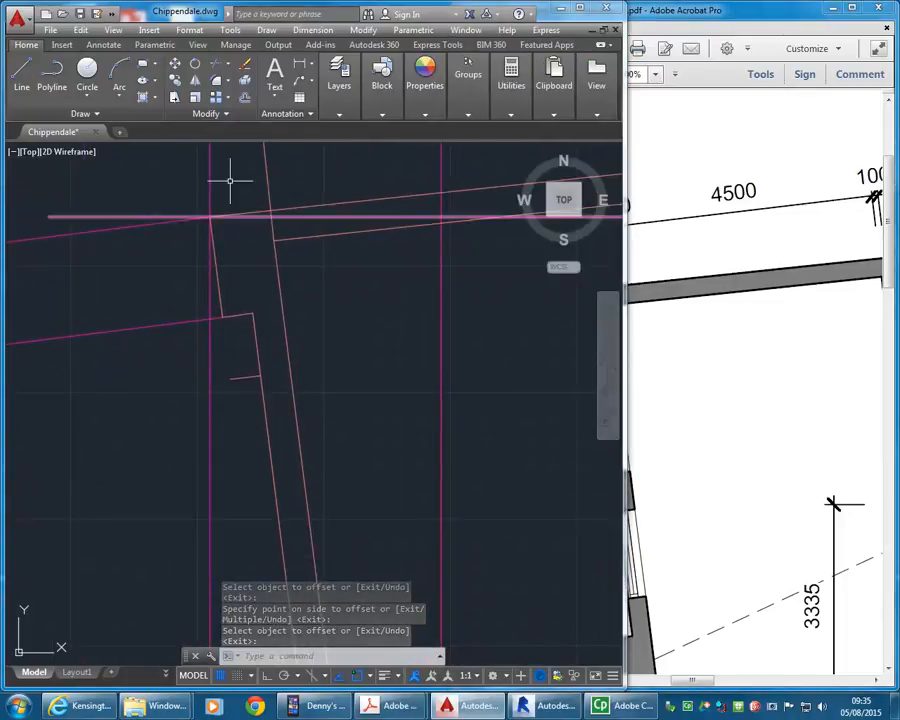
{"action": "left_click", "coordinate": [246, 98]}
{"action": "type", "text": "14"}
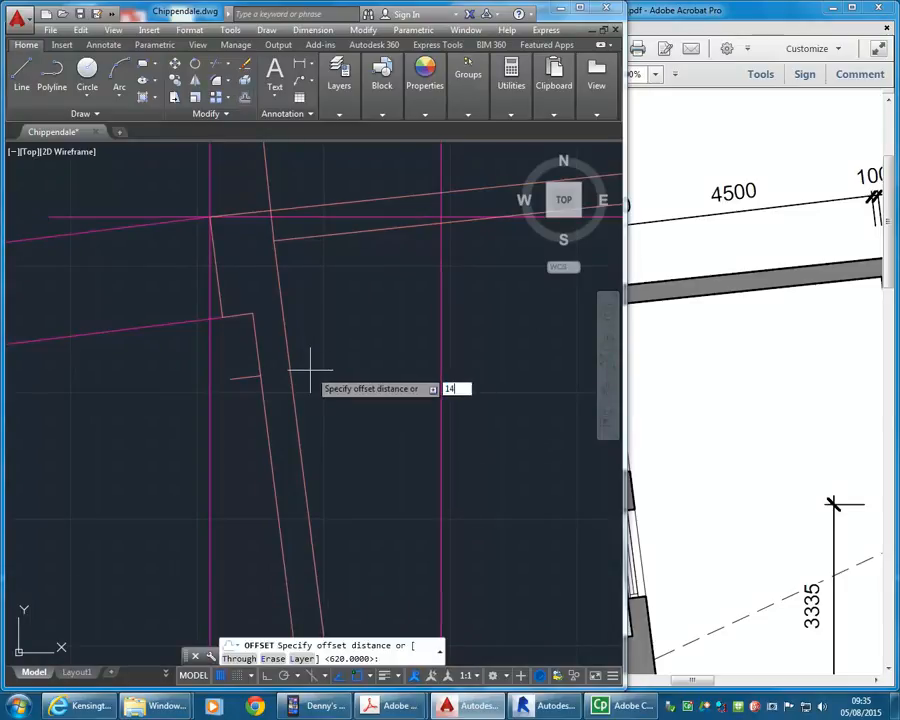
{"action": "key", "text": "Return"}
{"action": "left_click", "coordinate": [239, 378]}
{"action": "left_click", "coordinate": [257, 436]}
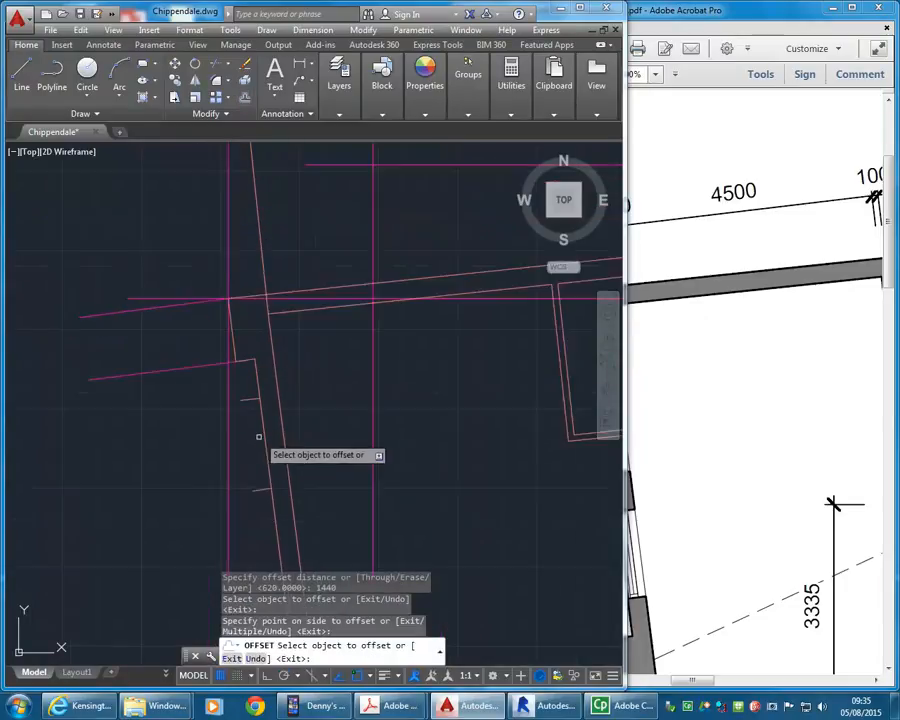
{"action": "scroll", "coordinate": [215, 190], "scroll_direction": "down", "scroll_amount": 2}
{"action": "key", "text": "Return"}
Check the lower pier dimension in the PDF and offset the return line below the second window 620 upwards to mark its lower edge
{"action": "scroll", "coordinate": [263, 410], "scroll_direction": "down", "scroll_amount": 2}
{"action": "left_click", "coordinate": [682, 492]}
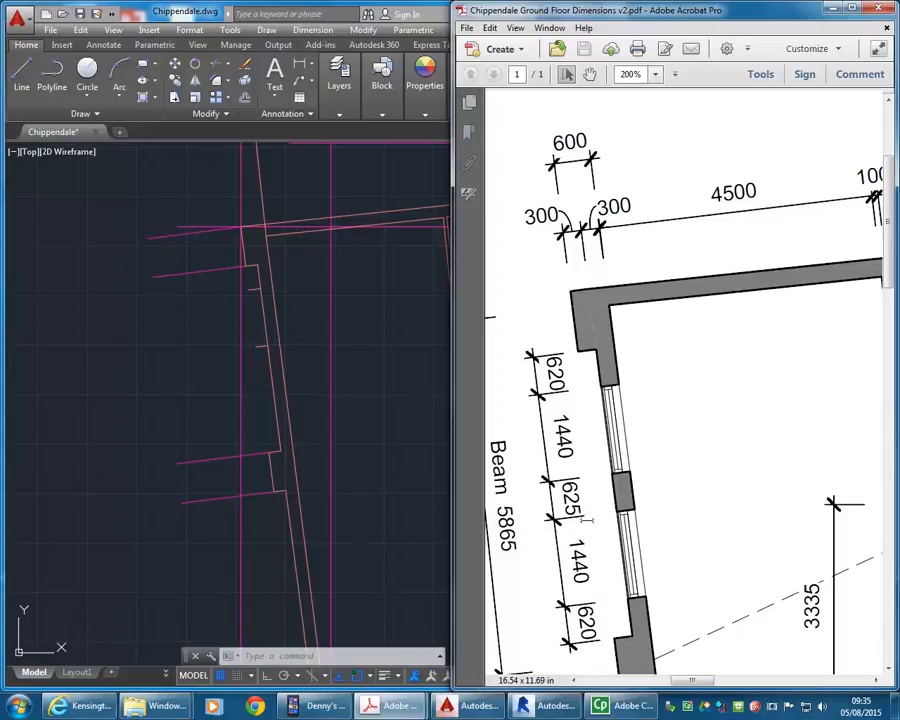
{"action": "left_click", "coordinate": [283, 437]}
{"action": "scroll", "coordinate": [255, 414], "scroll_direction": "up", "scroll_amount": 3}
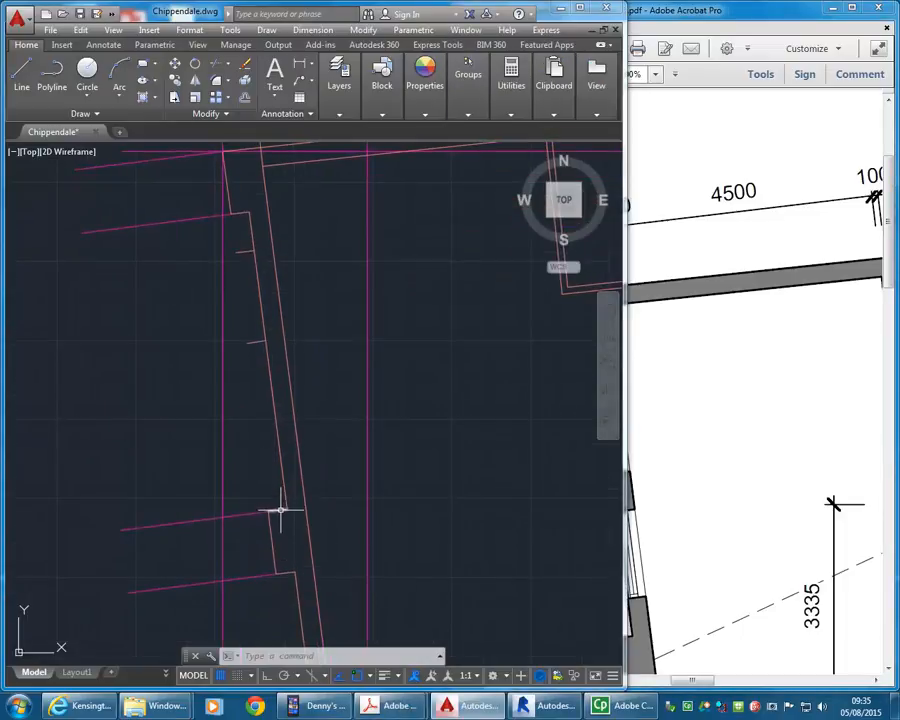
{"action": "left_click", "coordinate": [244, 97]}
{"action": "type", "text": "620"}
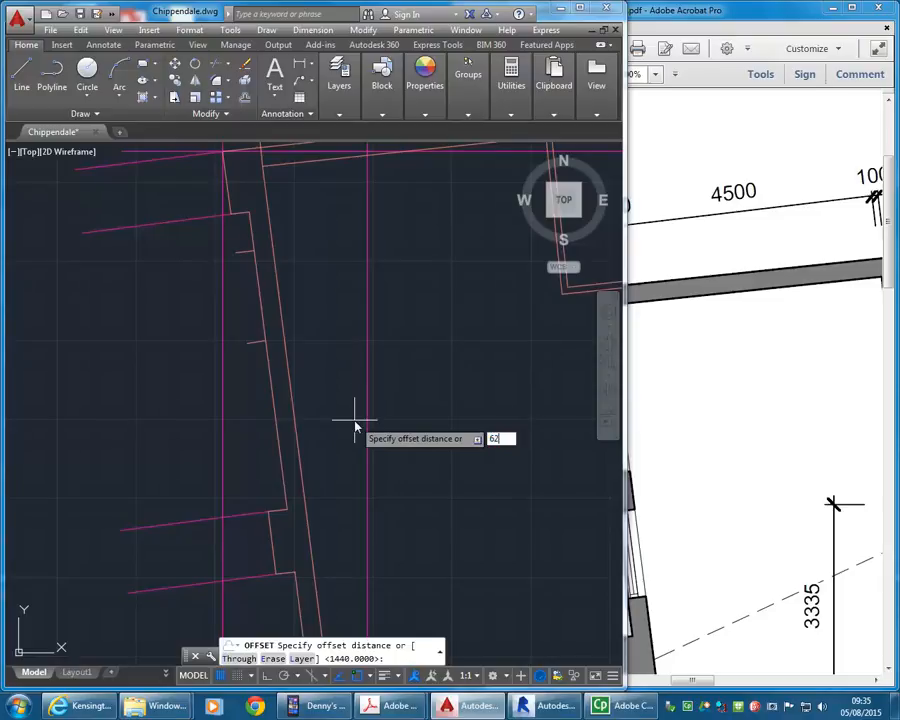
{"action": "key", "text": "Return"}
{"action": "left_click", "coordinate": [277, 505]}
{"action": "left_click", "coordinate": [265, 402]}
{"action": "key", "text": "Return"}
Offset the second window's lower edge line 1440 upwards to mark its upper edge
{"action": "key", "text": "Return"}
{"action": "type", "text": "11440"}
{"action": "key", "text": "Return"}
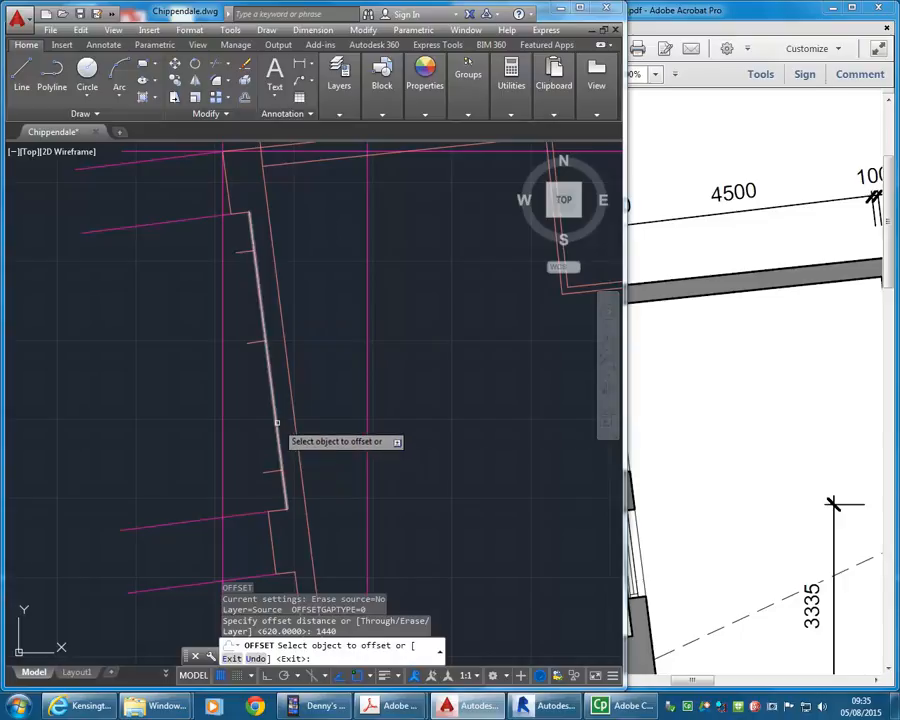
{"action": "left_click", "coordinate": [268, 470]}
{"action": "left_click", "coordinate": [258, 372]}
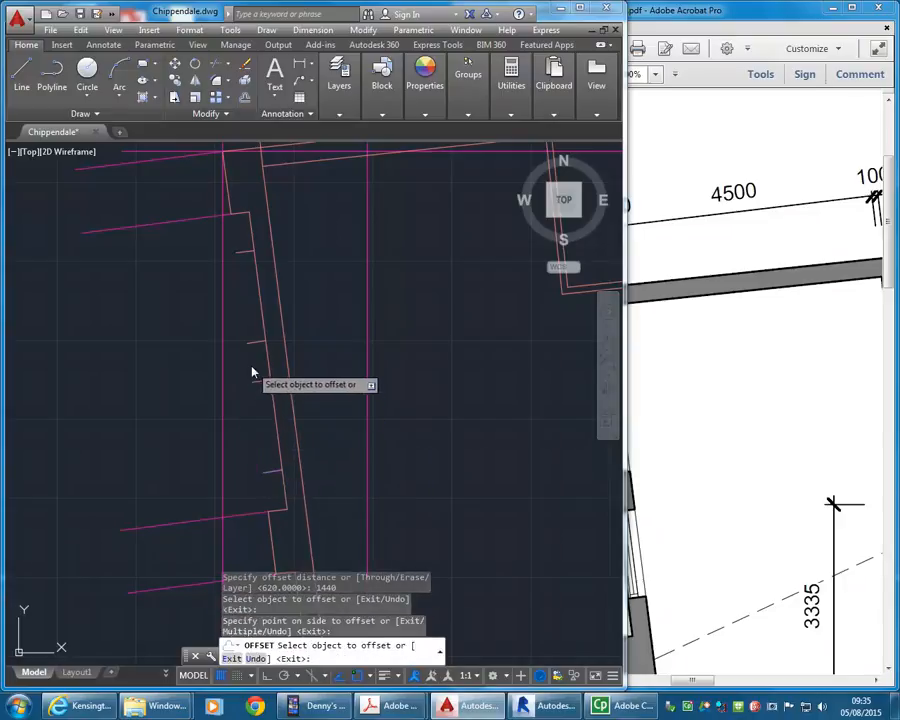
{"action": "key", "text": "Return"}
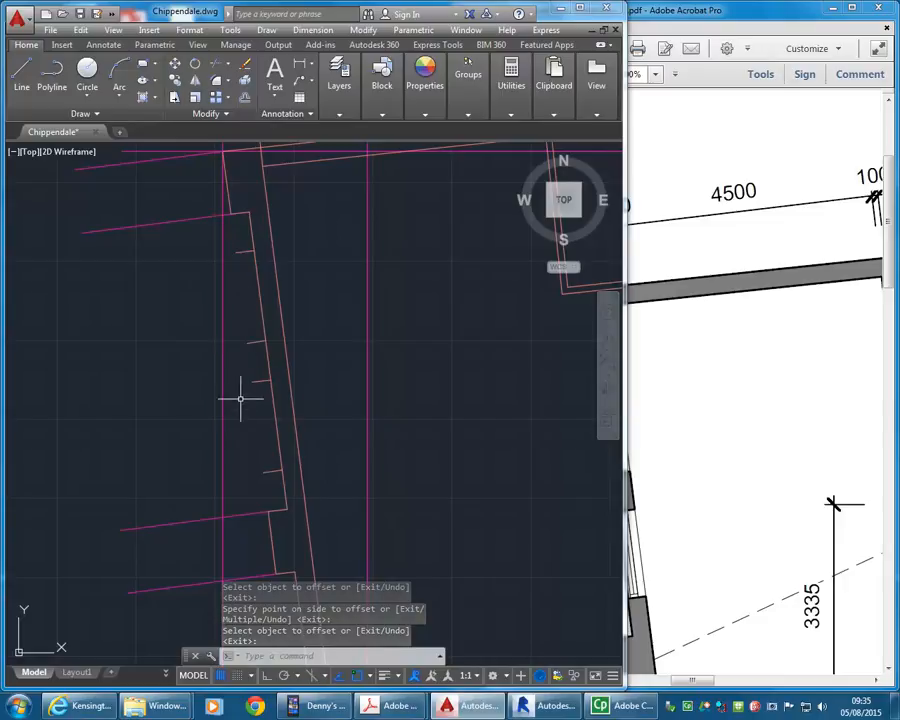
Measure the distance along the left wall between the two window openings to check the pier's width
{"action": "scroll", "coordinate": [243, 350], "scroll_direction": "up", "scroll_amount": 5}
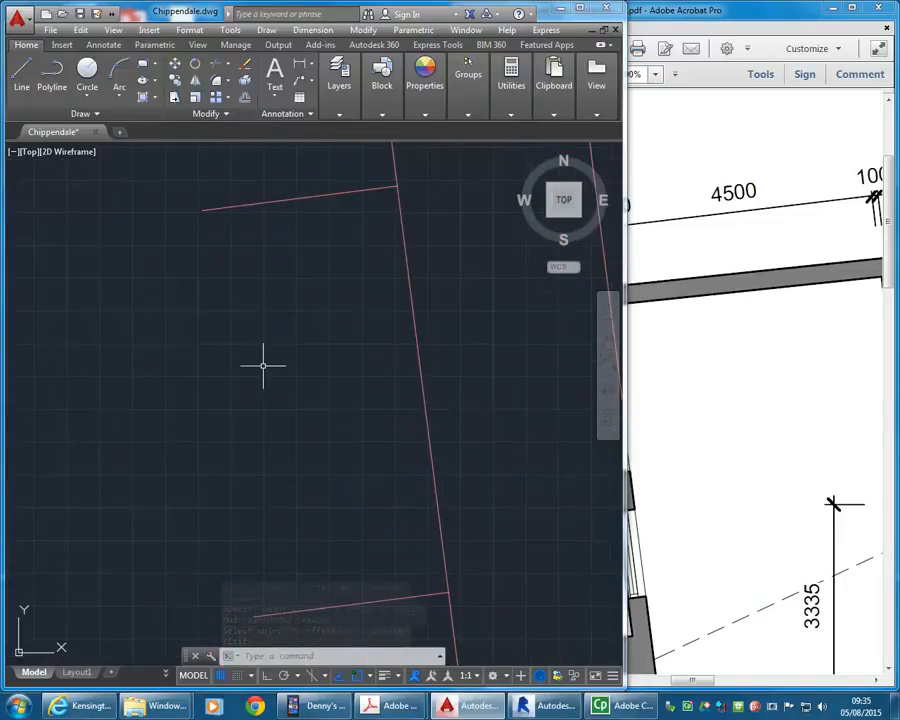
{"action": "mouse_move", "coordinate": [511, 80]}
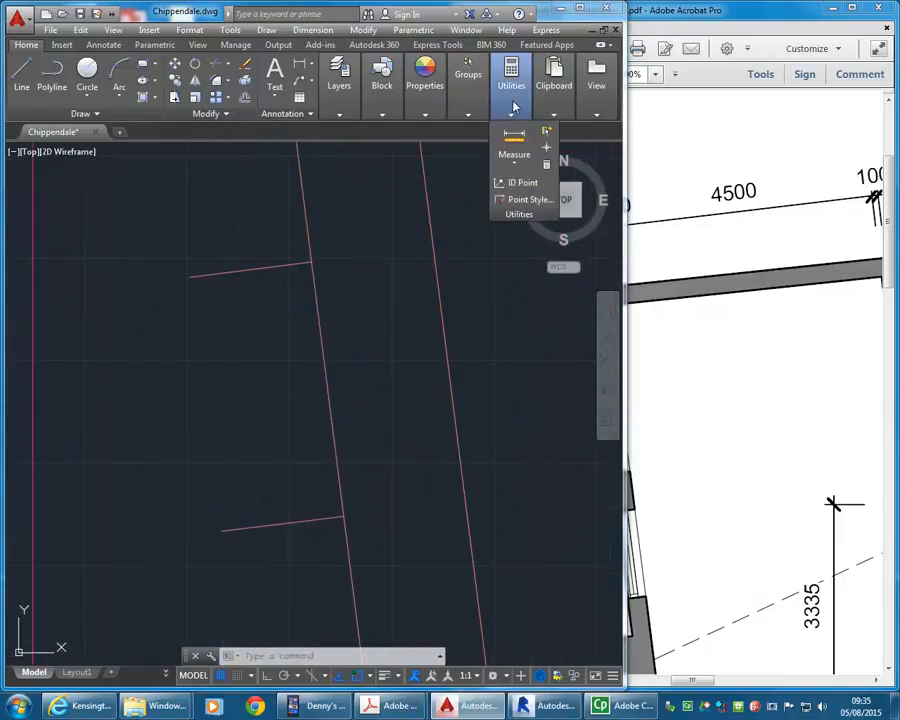
{"action": "left_click", "coordinate": [514, 142]}
{"action": "left_click", "coordinate": [313, 263]}
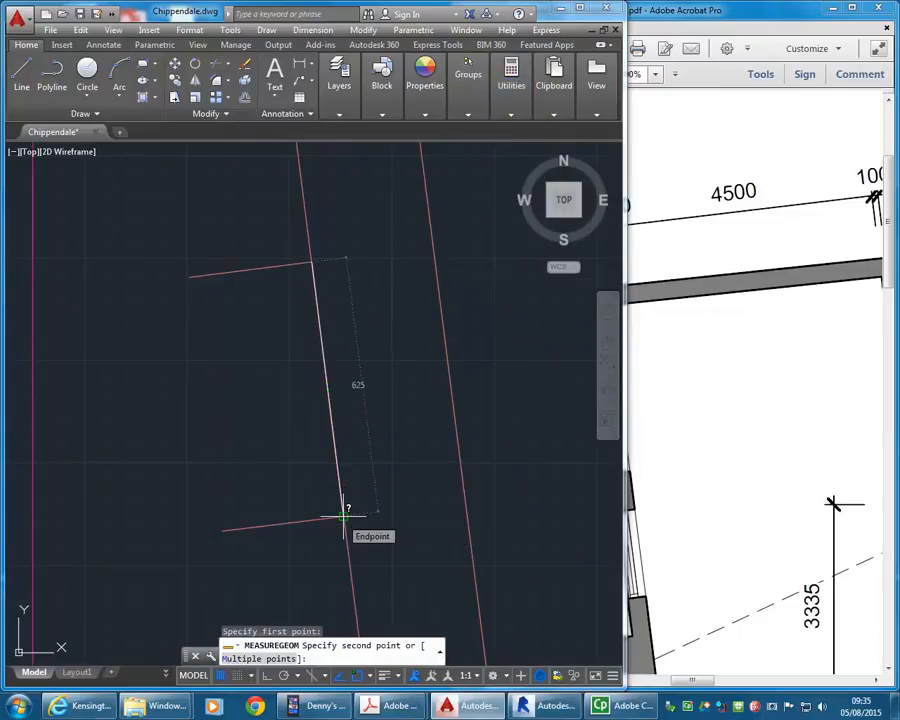
{"action": "left_click", "coordinate": [343, 516]}
{"action": "key", "text": "Down"}
{"action": "key", "text": "Return"}
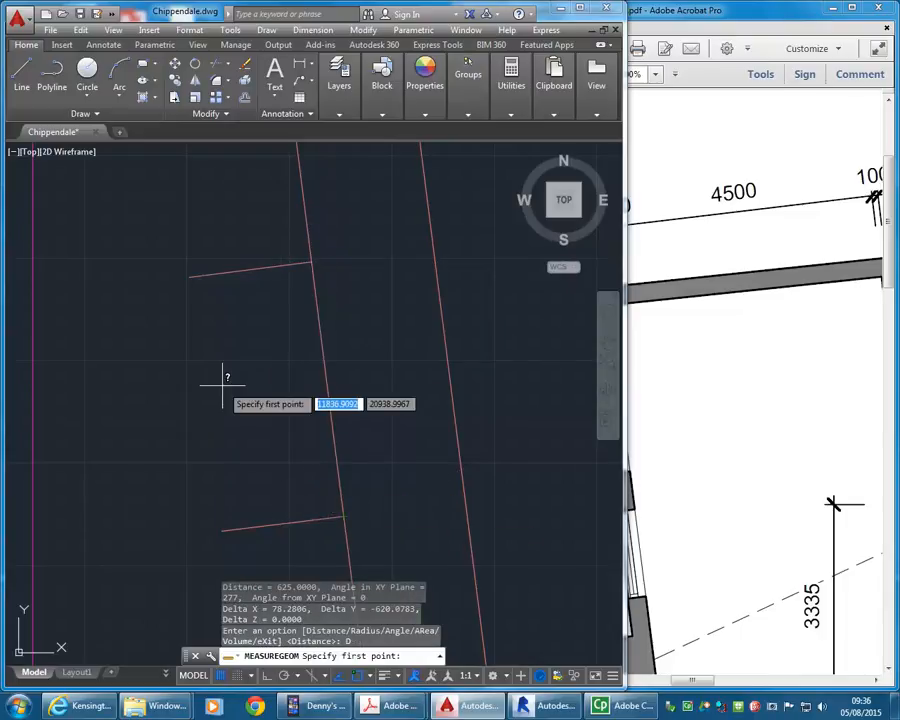
{"action": "key", "text": "Escape"}
{"action": "key", "text": "Escape"}
Using Trim with all objects as cutting edges, extend the four short window edge lines across to the left wall's inner line
{"action": "scroll", "coordinate": [222, 382], "scroll_direction": "down", "scroll_amount": 5}
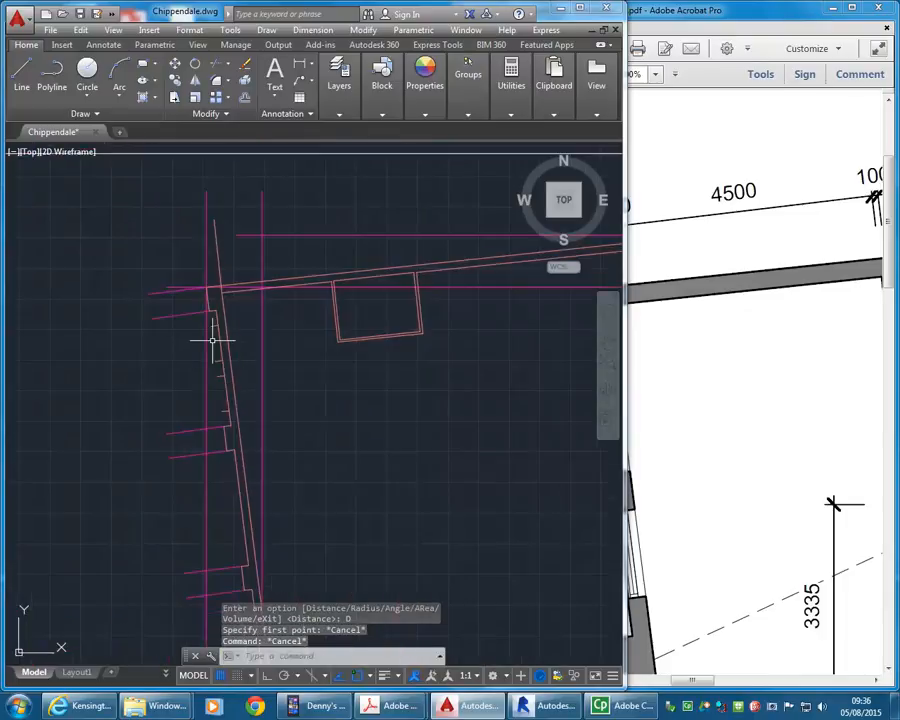
{"action": "scroll", "coordinate": [213, 317], "scroll_direction": "up", "scroll_amount": 2}
{"action": "scroll", "coordinate": [195, 288], "scroll_direction": "up", "scroll_amount": 2}
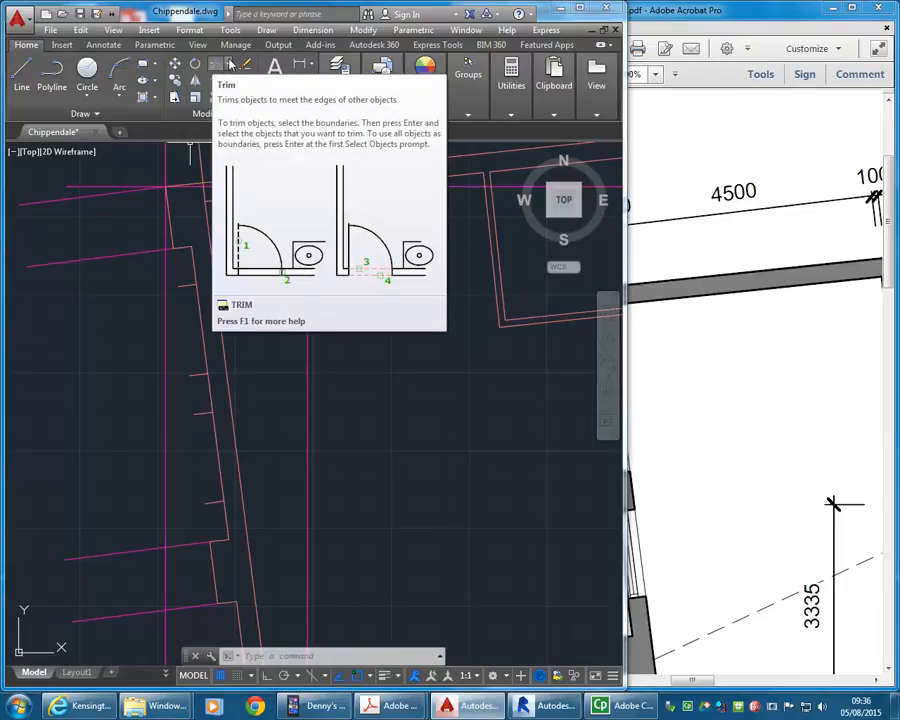
{"action": "left_click", "coordinate": [229, 63]}
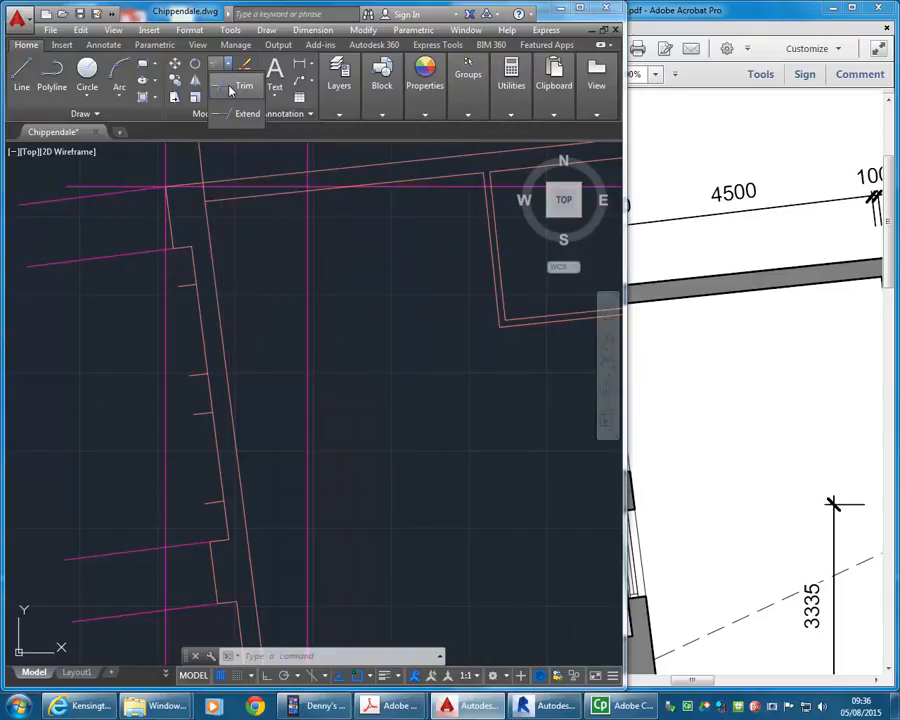
{"action": "left_click", "coordinate": [236, 87]}
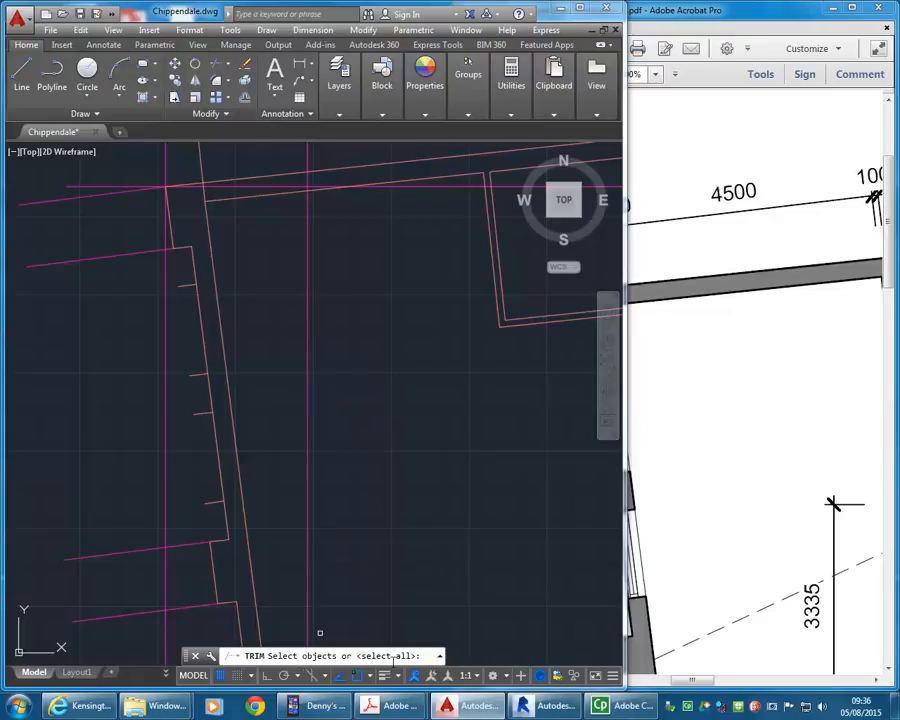
{"action": "left_click", "coordinate": [440, 658]}
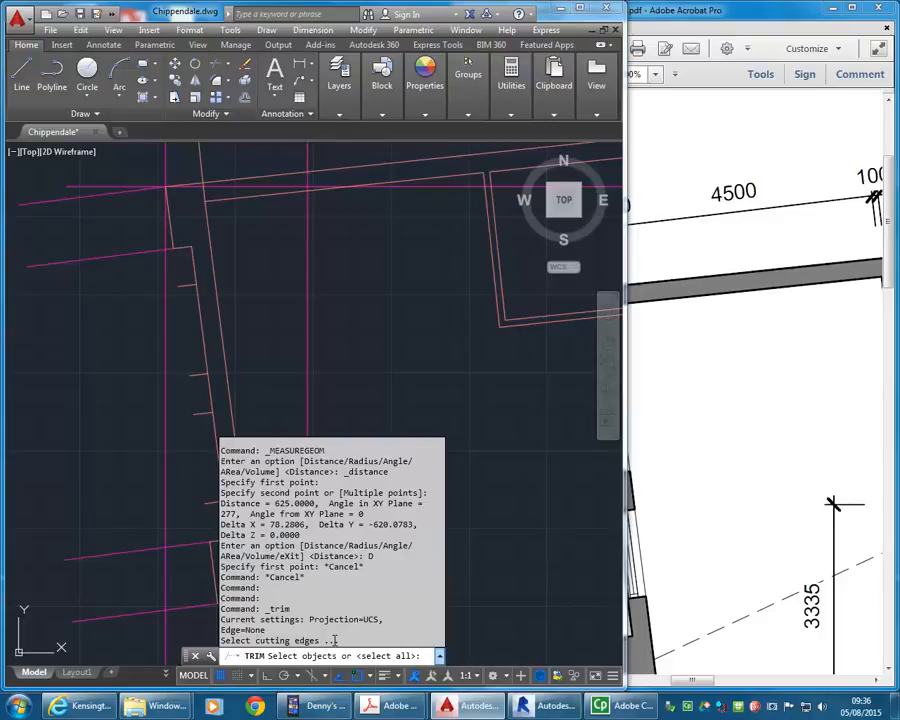
{"action": "left_click", "coordinate": [440, 657]}
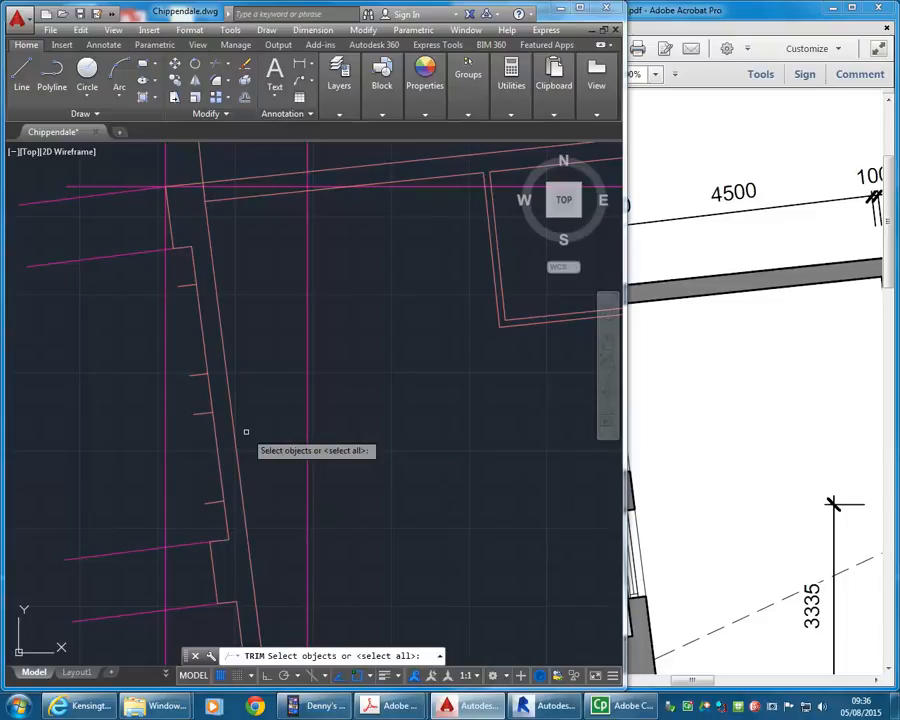
{"action": "key", "text": "Return"}
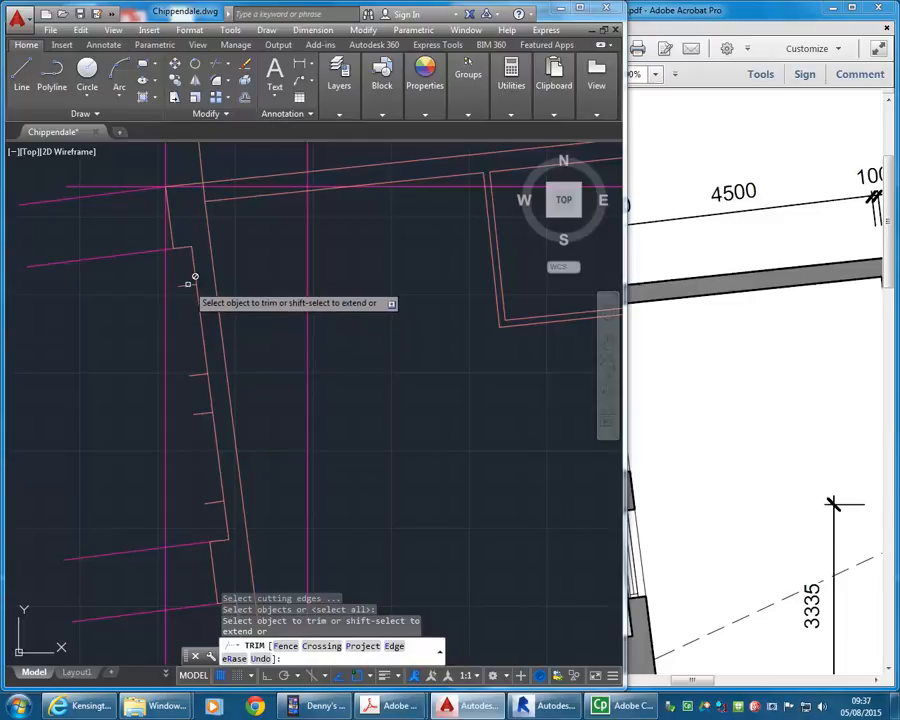
{"action": "scroll", "coordinate": [191, 281], "scroll_direction": "up", "scroll_amount": 4}
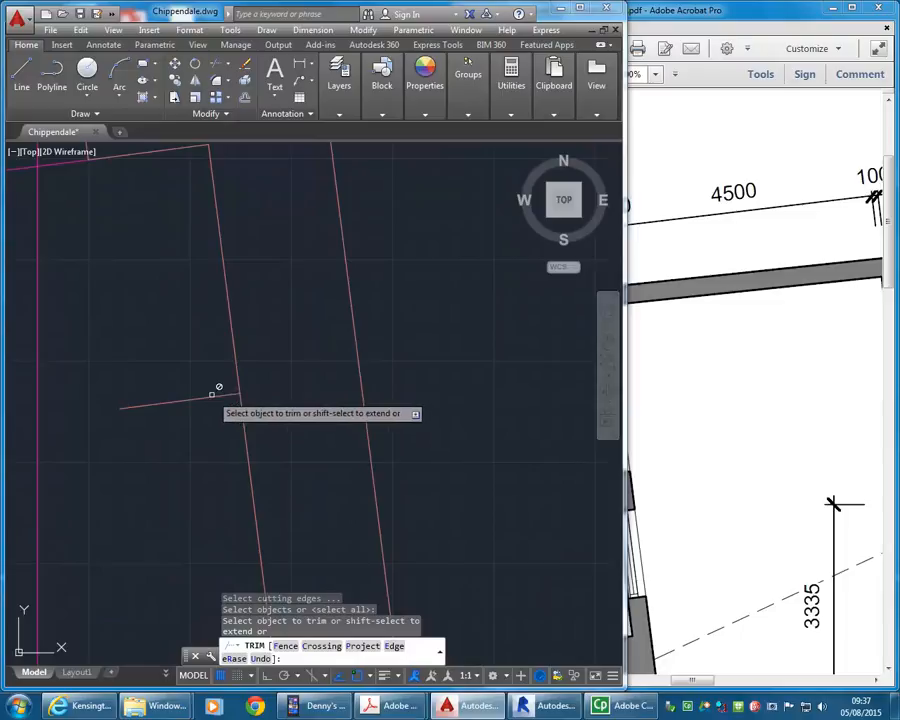
{"action": "scroll", "coordinate": [205, 325], "scroll_direction": "down", "scroll_amount": 5}
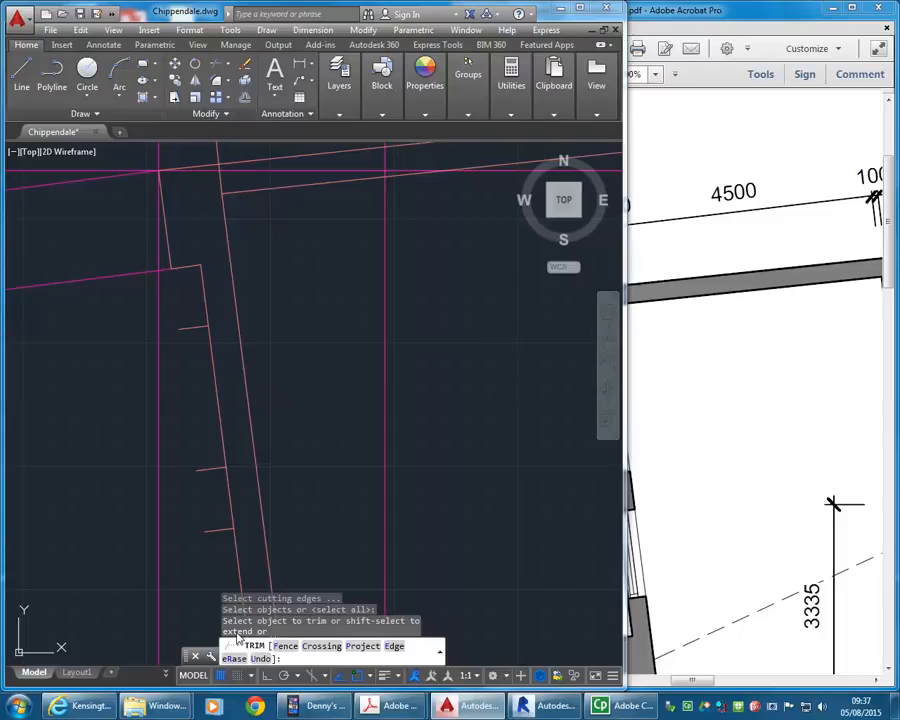
{"action": "left_click", "coordinate": [199, 326]}
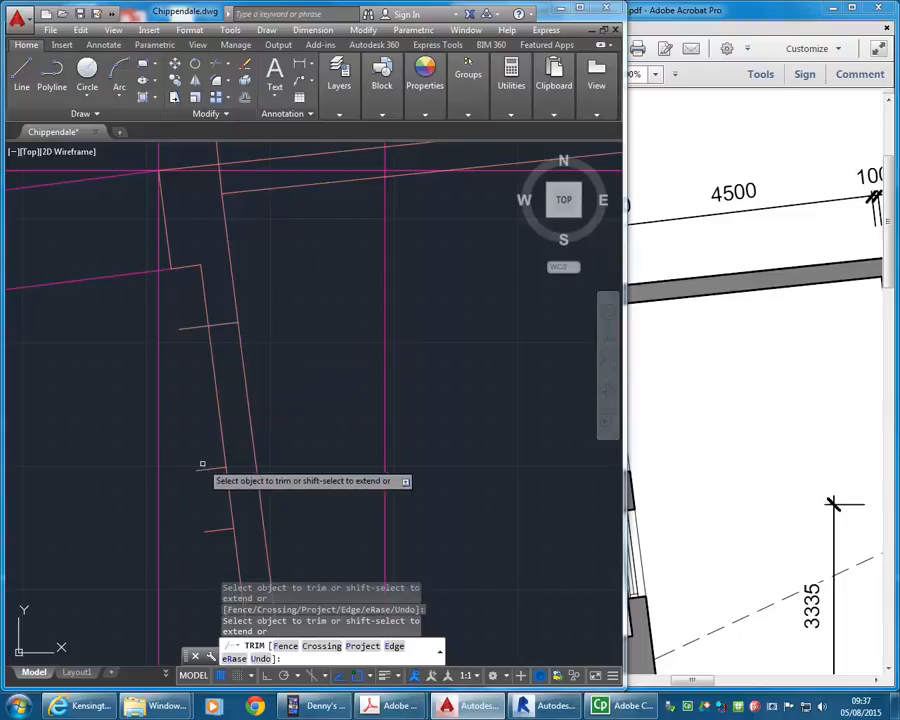
{"action": "middle_click_drag", "start_coordinate": [215, 474], "coordinate": [197, 368]}
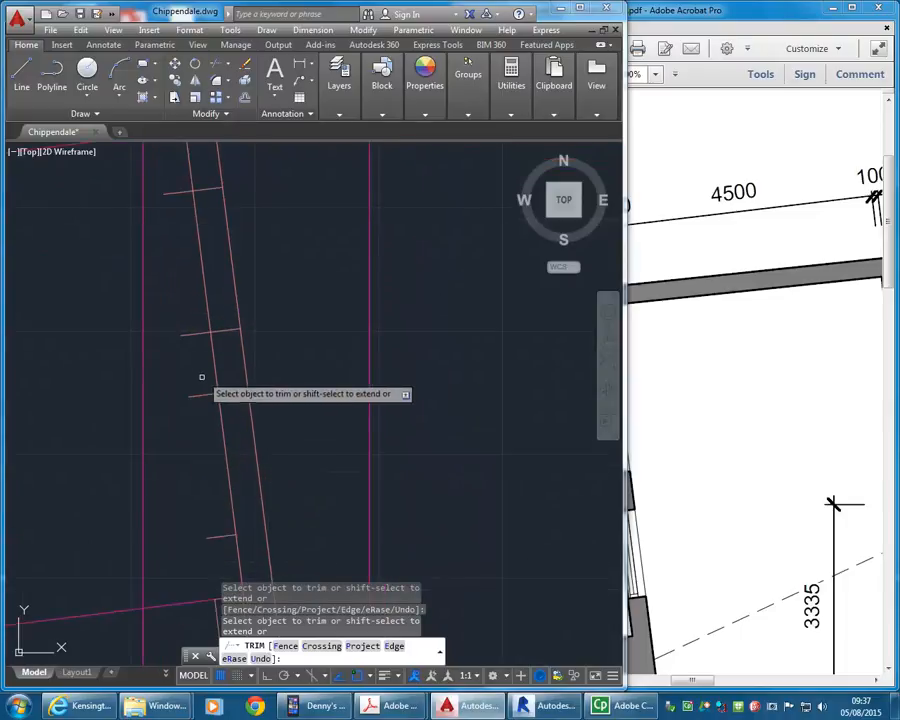
{"action": "middle_click_drag", "start_coordinate": [200, 468], "coordinate": [180, 398]}
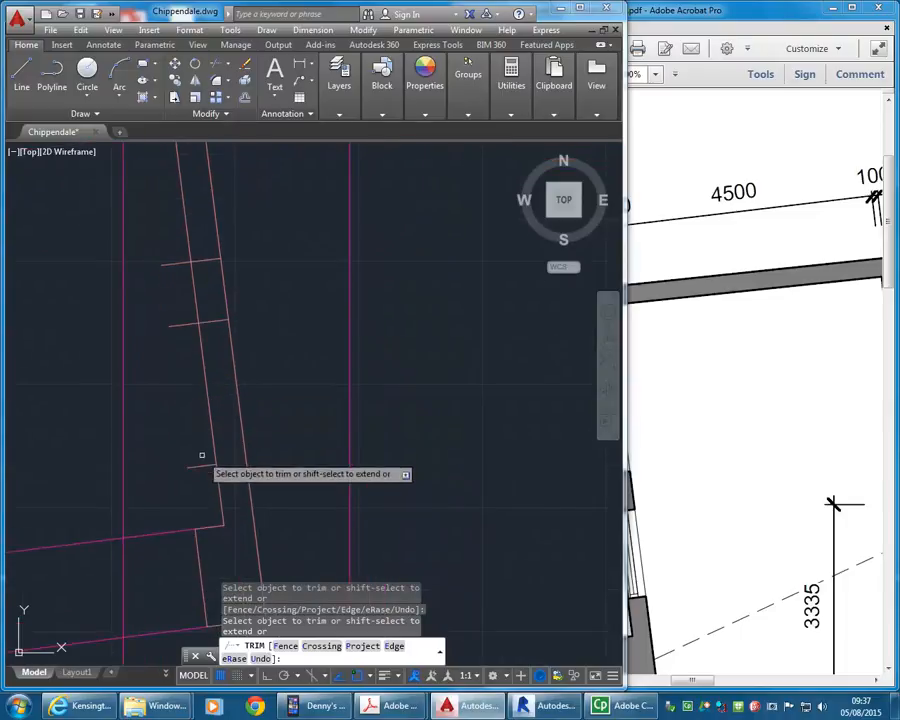
{"action": "middle_click_drag", "start_coordinate": [183, 386], "coordinate": [185, 441]}
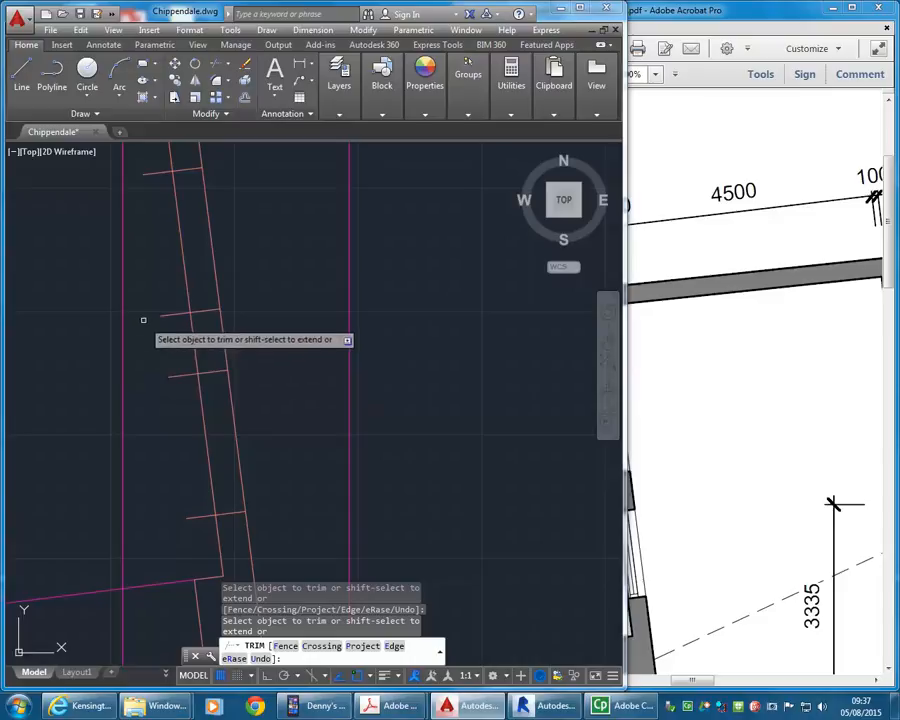
{"action": "middle_click_drag", "start_coordinate": [140, 318], "coordinate": [140, 354]}
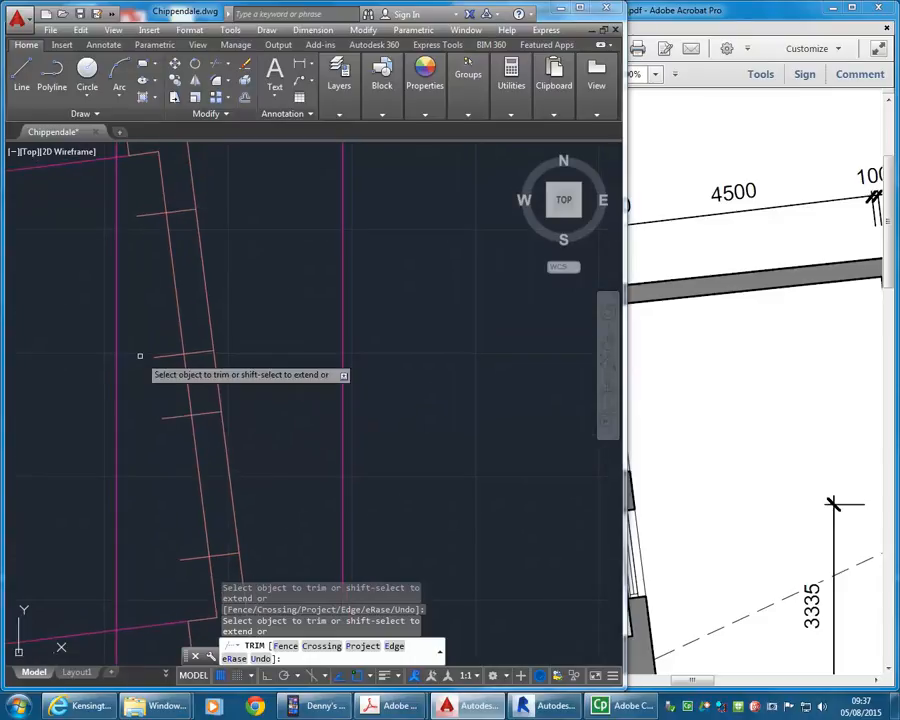
Trim the ends of the four window edge lines that project beyond the left wall's outer face
{"action": "left_click", "coordinate": [145, 211]}
{"action": "left_click", "coordinate": [162, 354]}
{"action": "left_click", "coordinate": [169, 415]}
{"action": "left_click", "coordinate": [183, 558]}
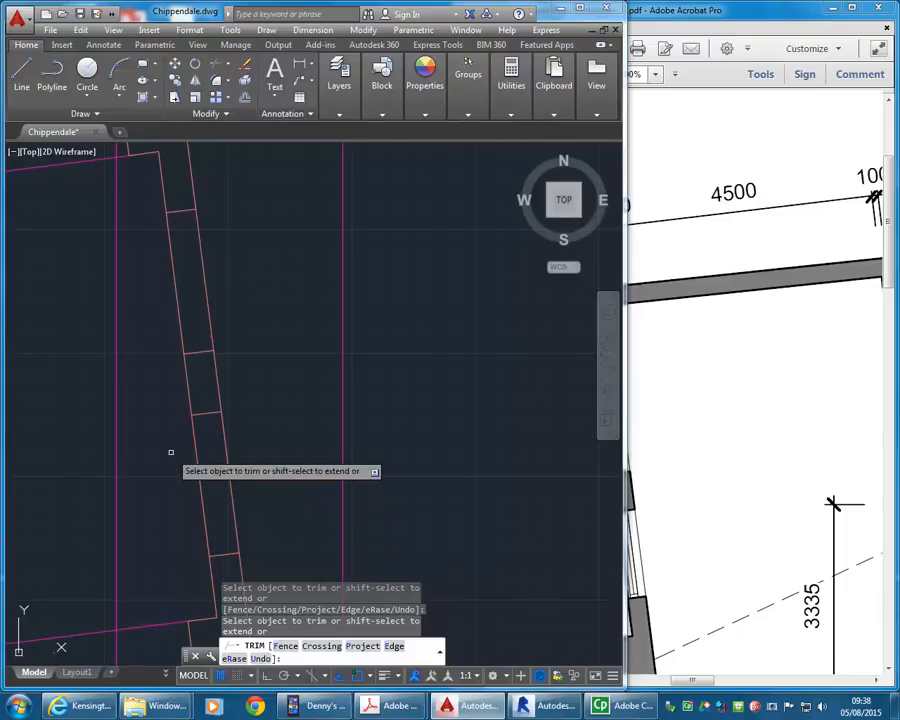
Trim the left wall's outer and inner lines between the window edges to open both window openings
{"action": "left_click", "coordinate": [177, 299]}
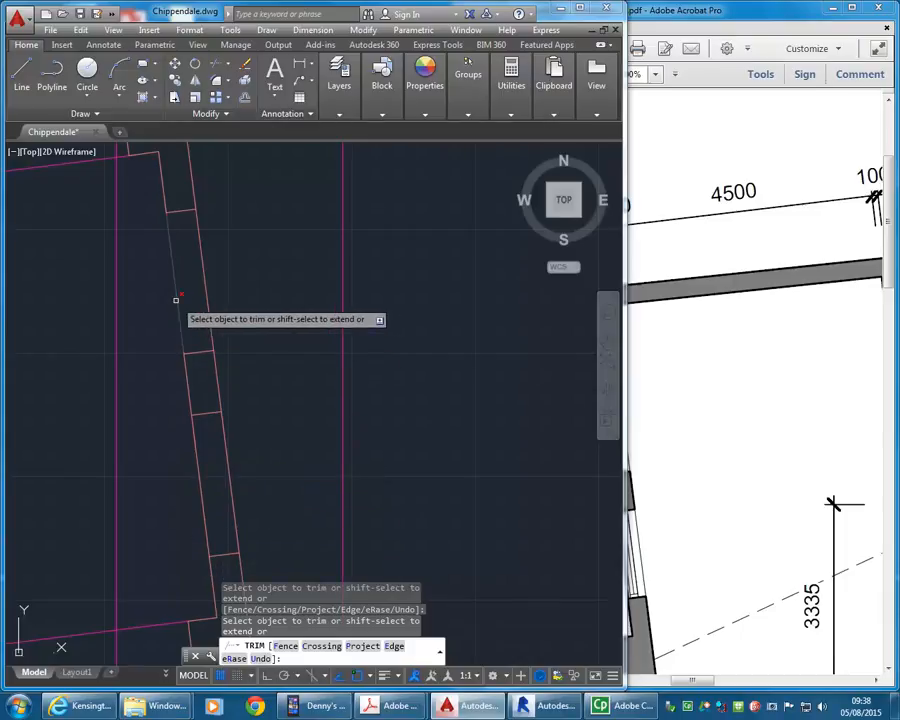
{"action": "left_click", "coordinate": [206, 291]}
{"action": "left_click", "coordinate": [197, 470]}
{"action": "left_click", "coordinate": [228, 466]}
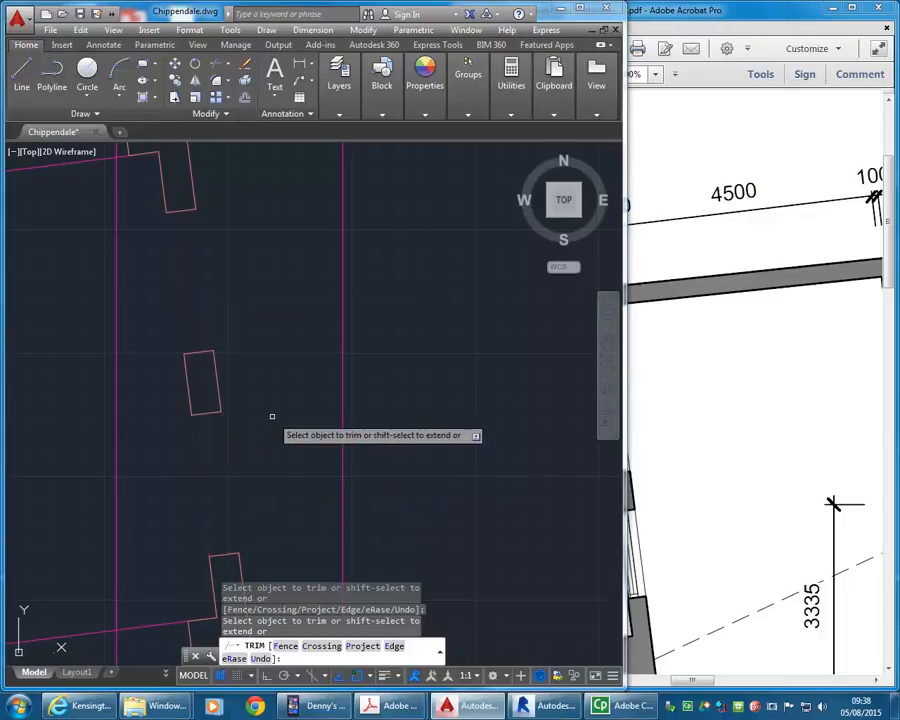
Compare the left wall's two window openings and the pier between them with the windows shown in the floor plan PDF
{"action": "scroll", "coordinate": [270, 416], "scroll_direction": "down", "scroll_amount": 2}
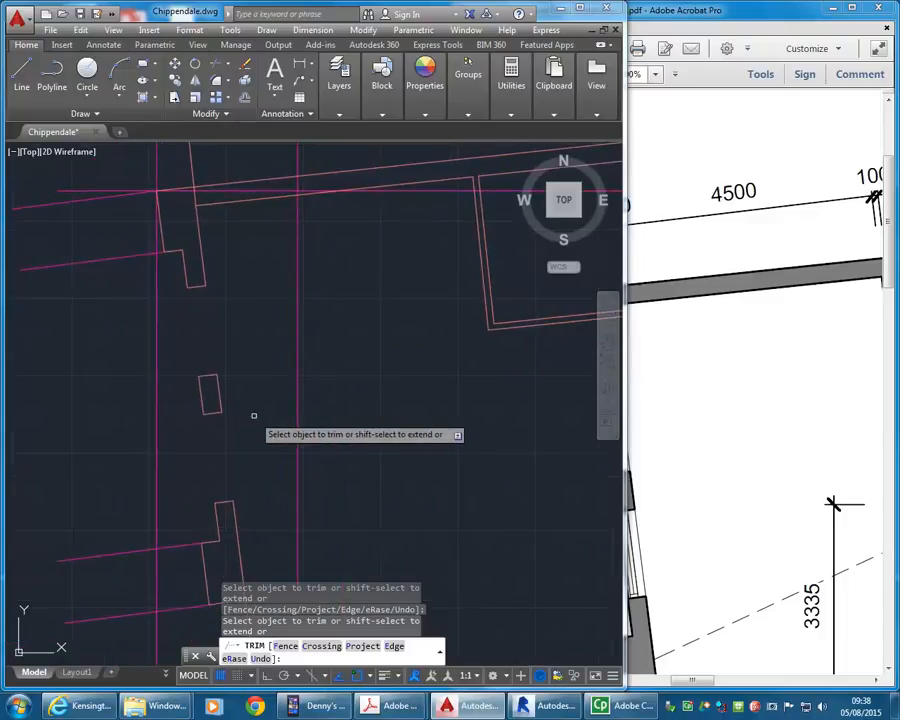
{"action": "scroll", "coordinate": [253, 415], "scroll_direction": "up", "scroll_amount": 2}
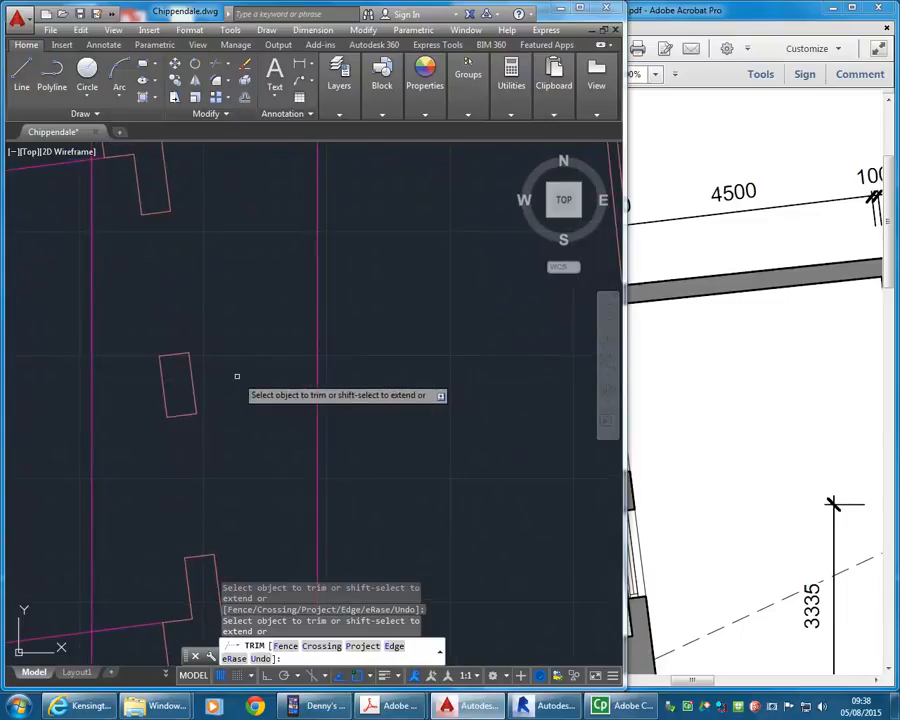
{"action": "scroll", "coordinate": [145, 326], "scroll_direction": "down", "scroll_amount": 2}
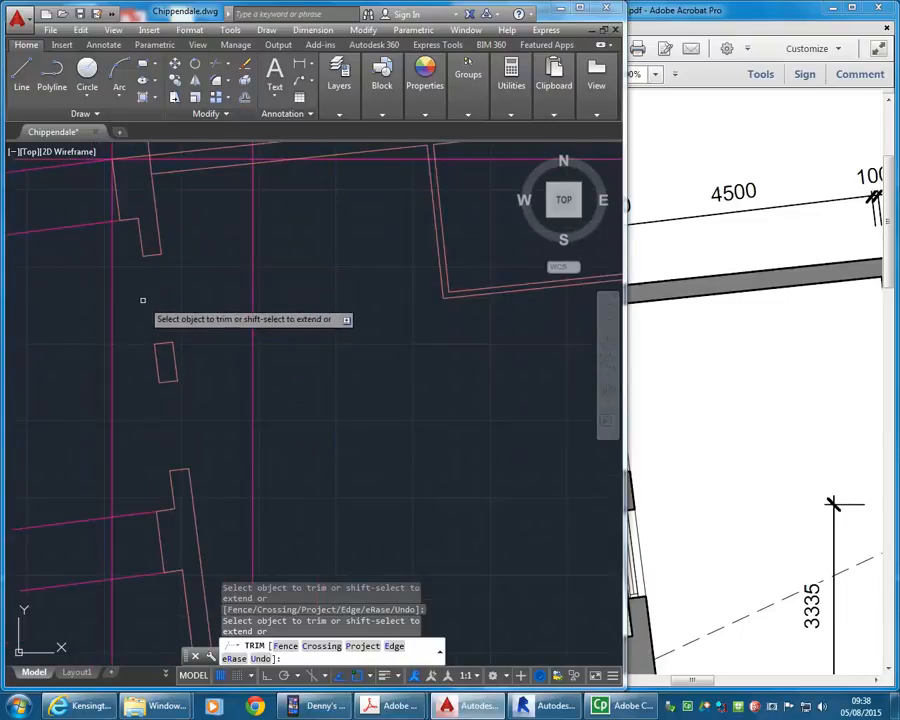
{"action": "left_click", "coordinate": [652, 580]}
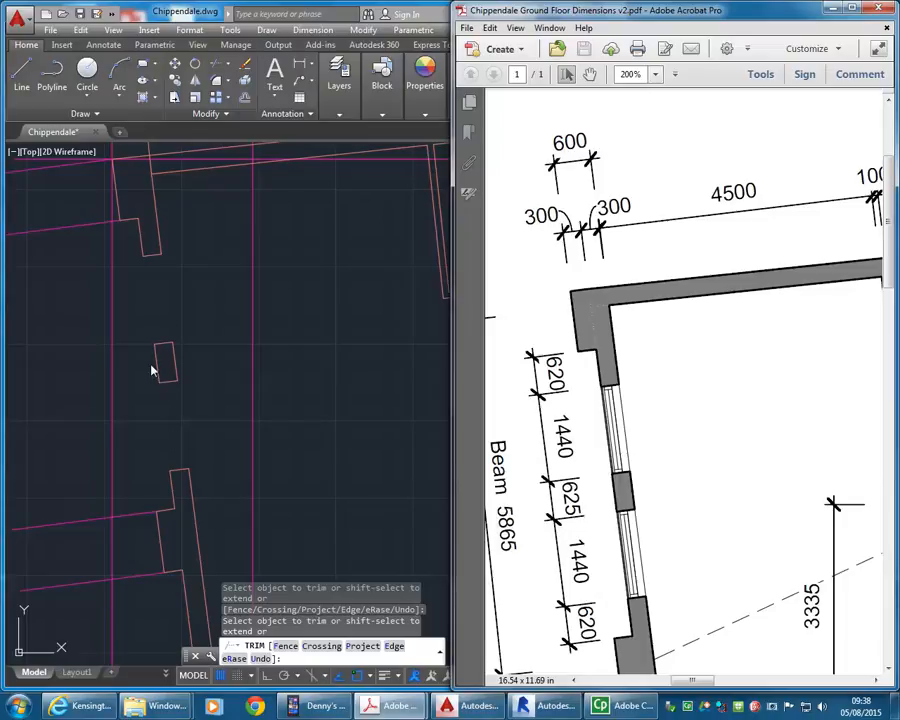
{"action": "left_click", "coordinate": [186, 430]}
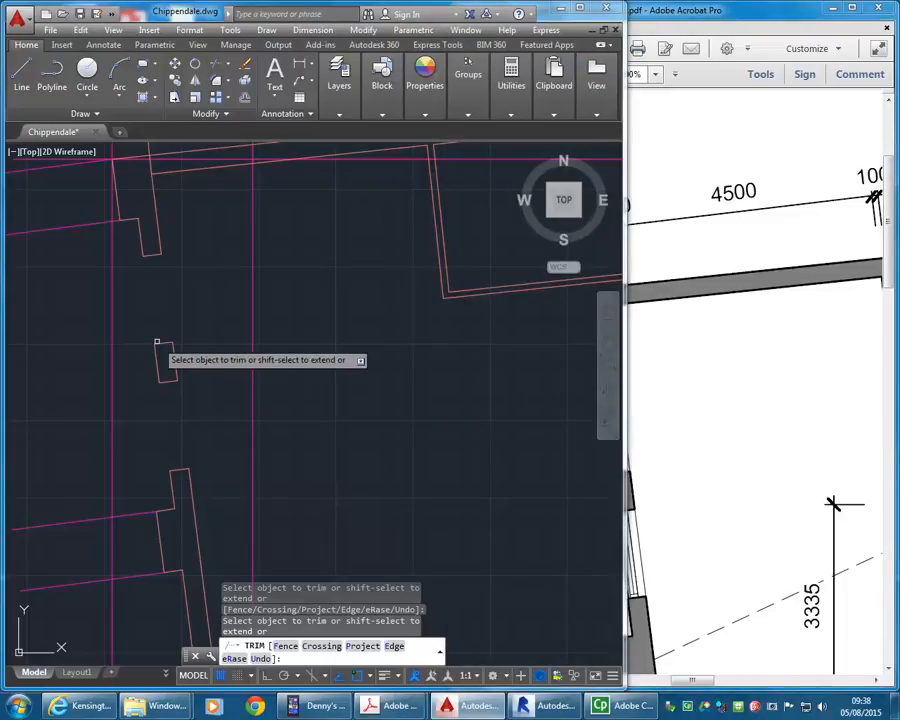
{"action": "scroll", "coordinate": [166, 380], "scroll_direction": "down", "scroll_amount": 3}
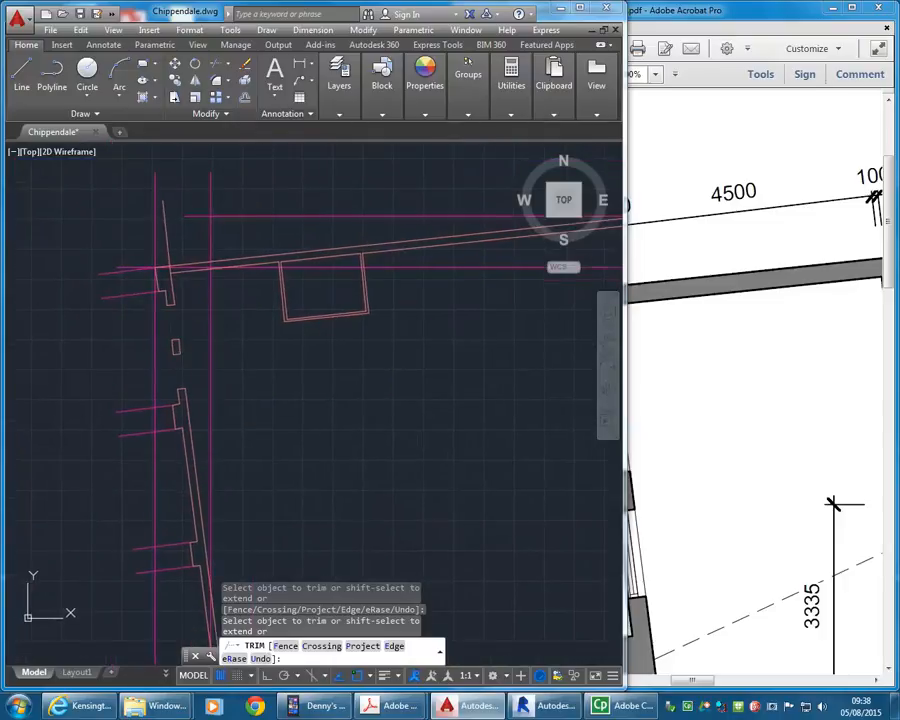
{"action": "scroll", "coordinate": [184, 392], "scroll_direction": "up", "scroll_amount": 1}
{"action": "scroll", "coordinate": [181, 400], "scroll_direction": "up", "scroll_amount": 2}
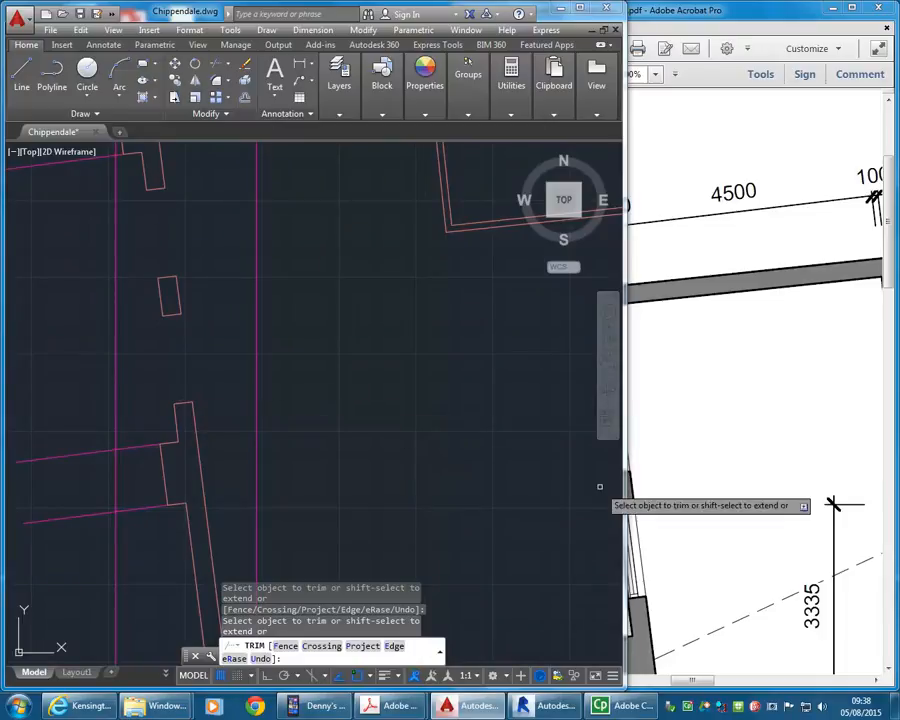
{"action": "left_click", "coordinate": [688, 544]}
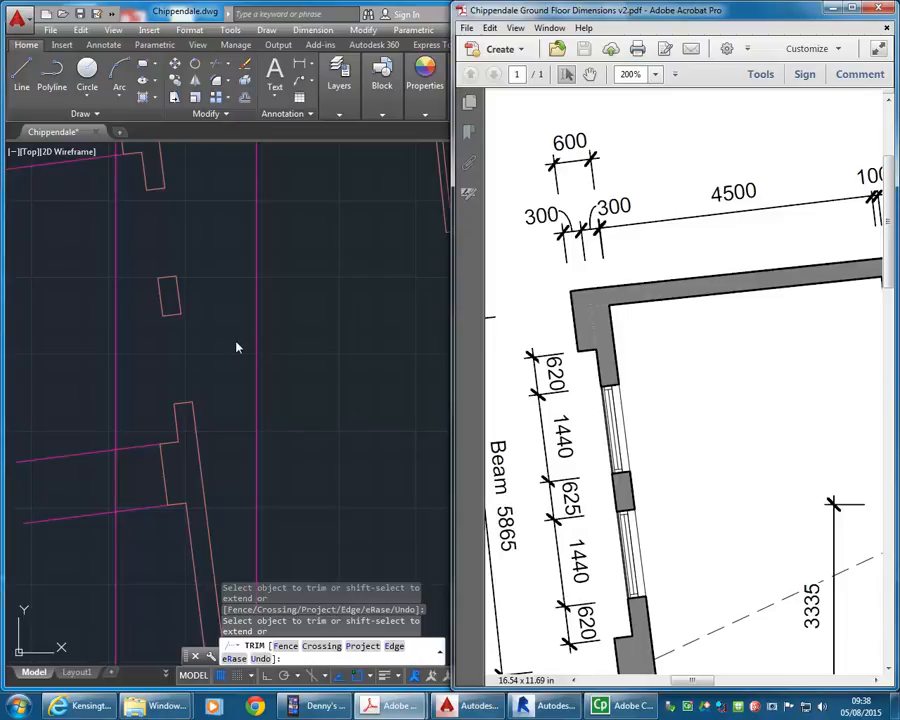
Open Chippendale Elevation.pdf from the Resources (AD Design) folder, skip its accessibility reading preparation and view it full screen
{"action": "mouse_move", "coordinate": [165, 705]}
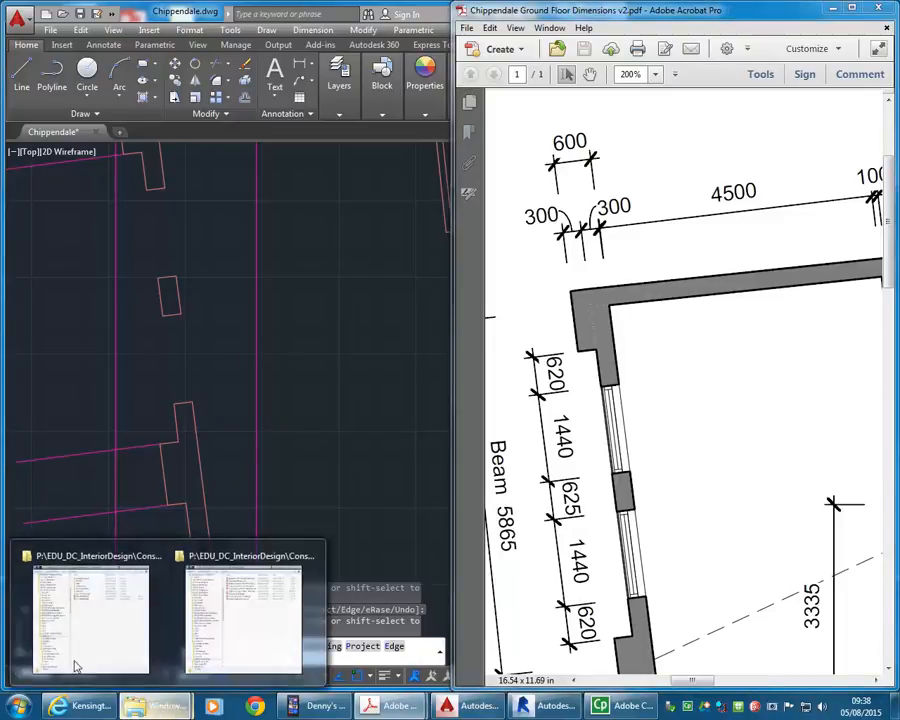
{"action": "left_click", "coordinate": [263, 631]}
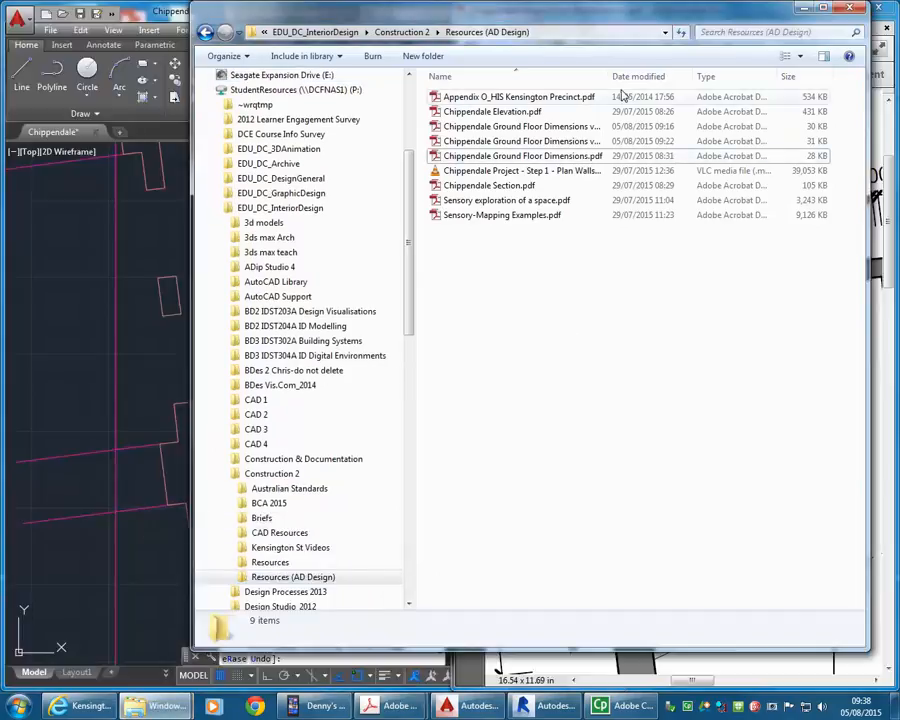
{"action": "left_click_drag", "start_coordinate": [607, 75], "coordinate": [643, 74]}
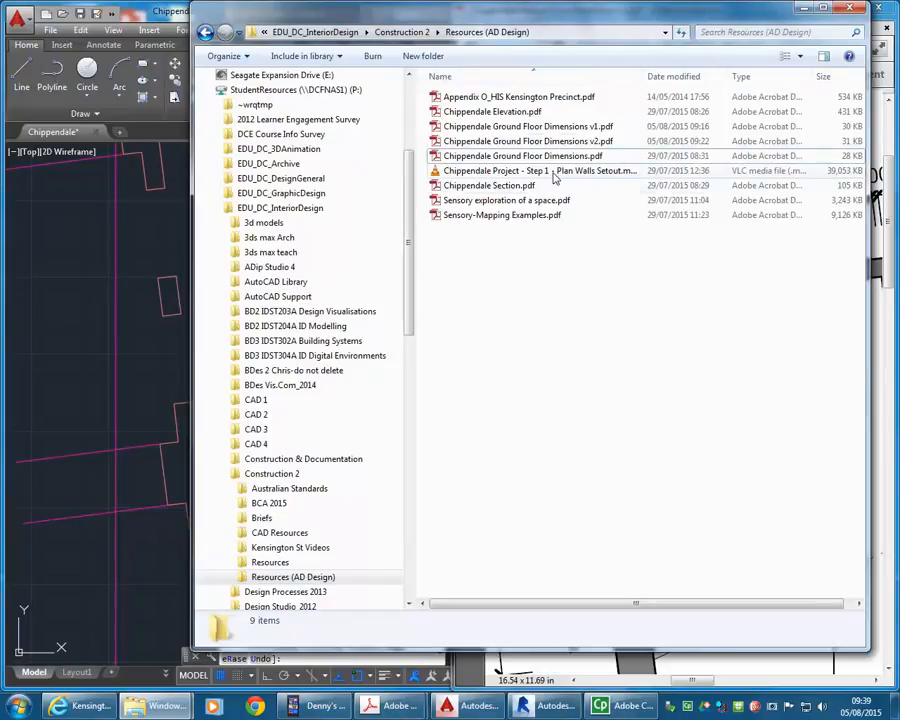
{"action": "left_click", "coordinate": [528, 112]}
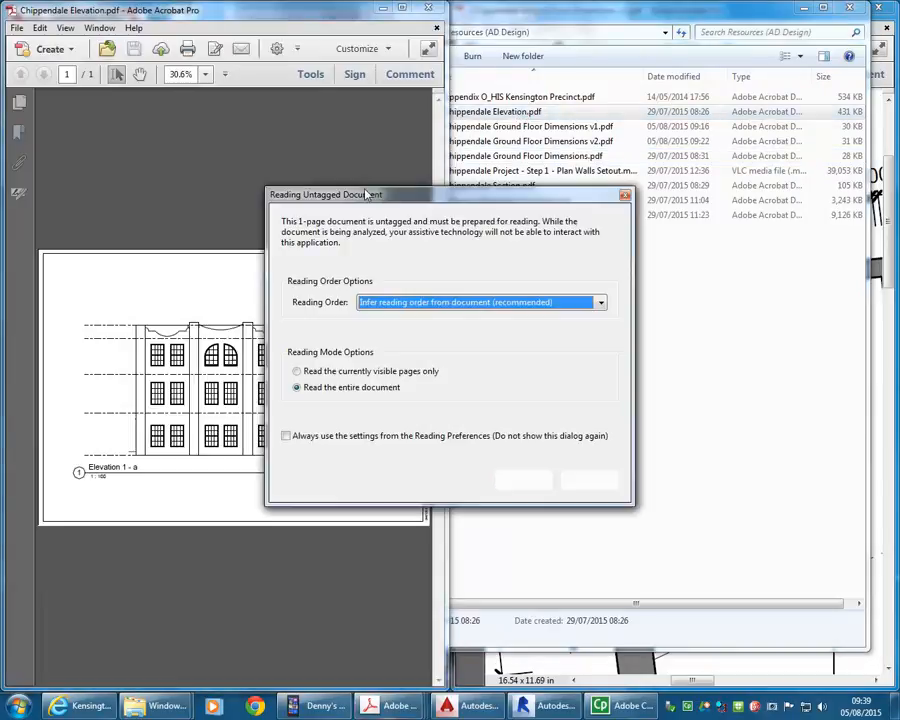
{"action": "left_click", "coordinate": [589, 481]}
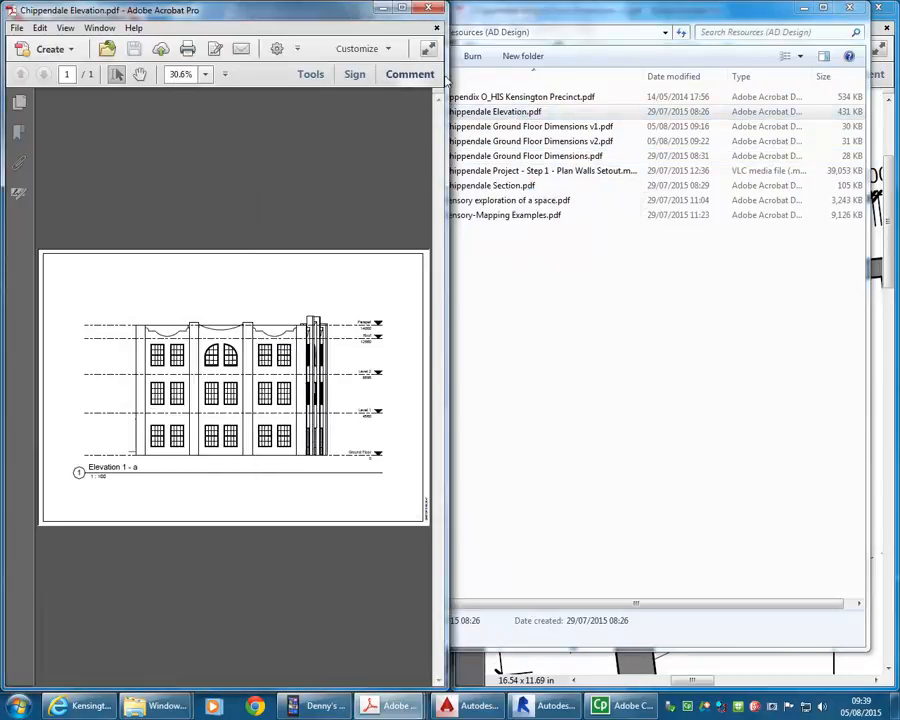
{"action": "left_click", "coordinate": [401, 7]}
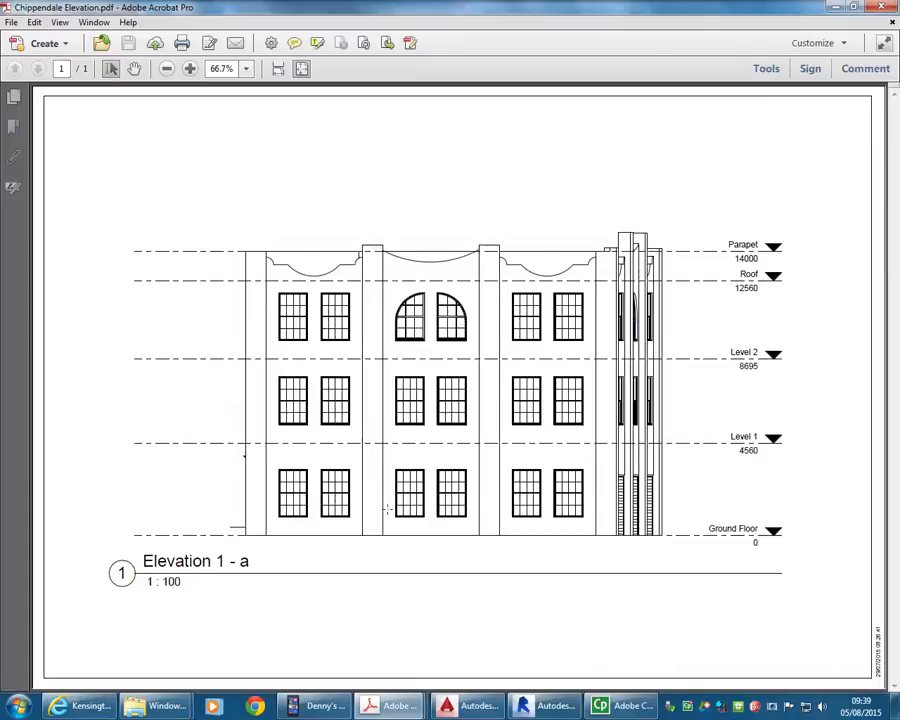
Examine the ground-floor windows and the arched top-floor windows in the elevation PDF, then return to the plan drawing
{"action": "scroll", "coordinate": [233, 509], "scroll_direction": "up", "scroll_amount": 5, "text": "ctrl"}
{"action": "scroll", "coordinate": [449, 527], "scroll_direction": "up", "scroll_amount": 3, "text": "ctrl"}
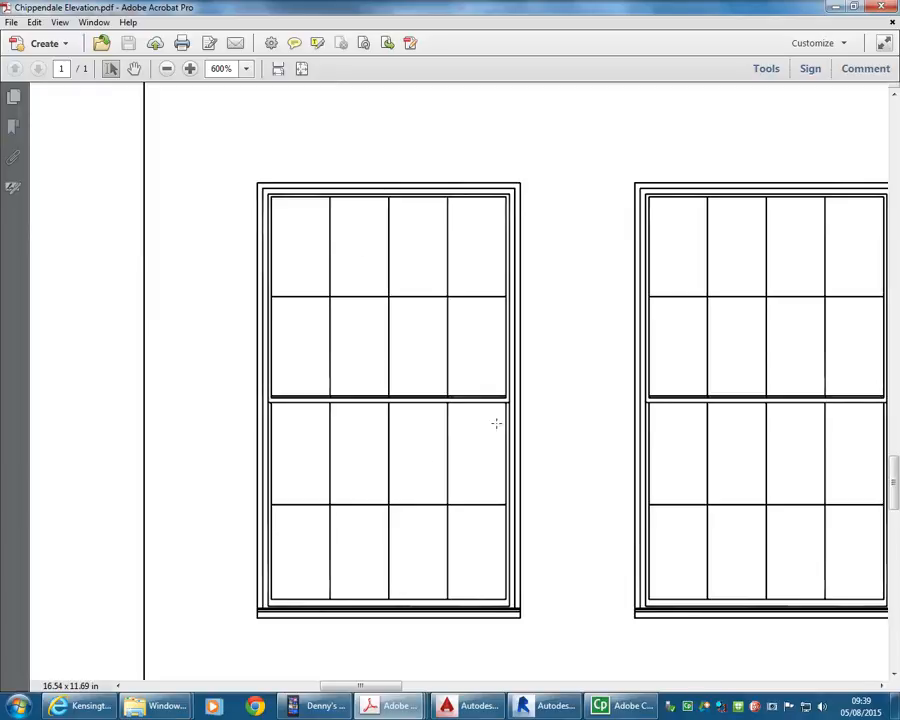
{"action": "scroll", "coordinate": [508, 399], "scroll_direction": "down", "scroll_amount": 3, "text": "ctrl"}
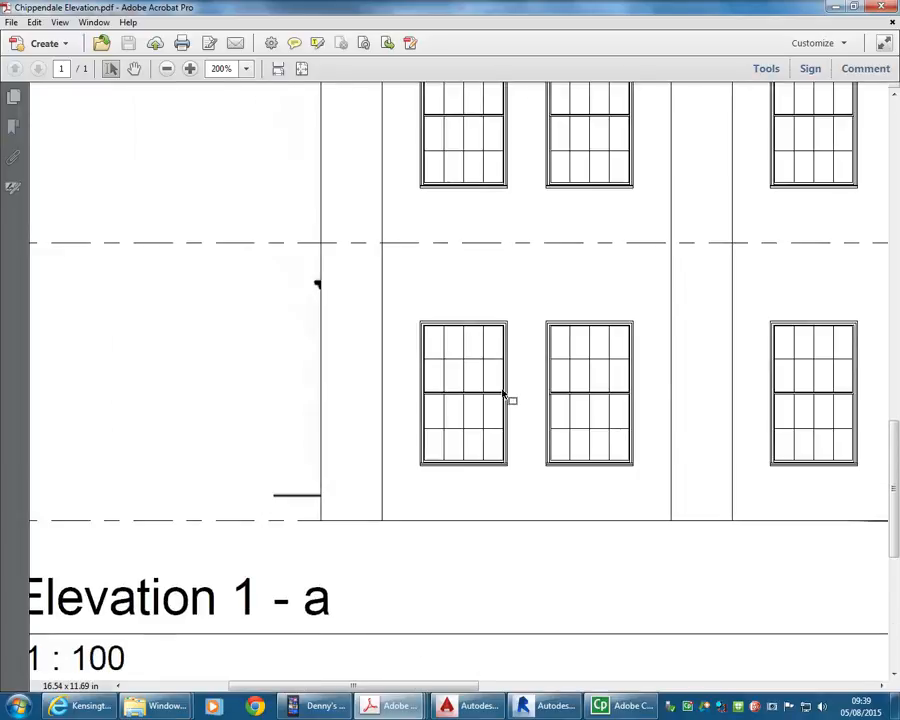
{"action": "scroll", "coordinate": [717, 426], "scroll_direction": "up", "scroll_amount": 2, "text": "ctrl"}
{"action": "scroll", "coordinate": [396, 310], "scroll_direction": "down", "scroll_amount": 5, "text": "ctrl"}
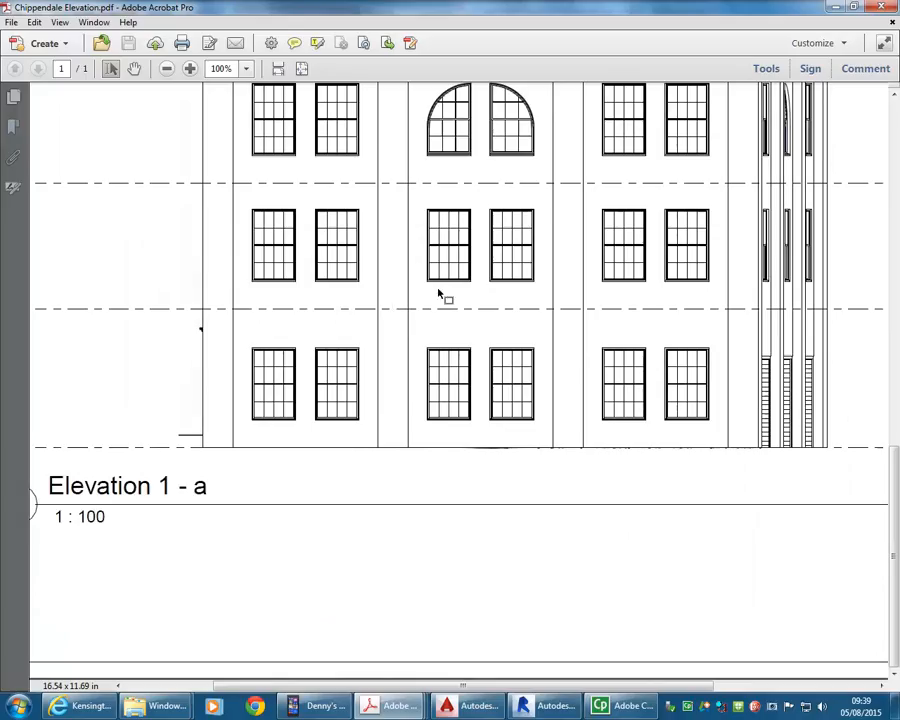
{"action": "scroll", "coordinate": [565, 110], "scroll_direction": "up", "scroll_amount": 1, "text": "ctrl"}
{"action": "scroll", "coordinate": [540, 125], "scroll_direction": "up", "scroll_amount": 2}
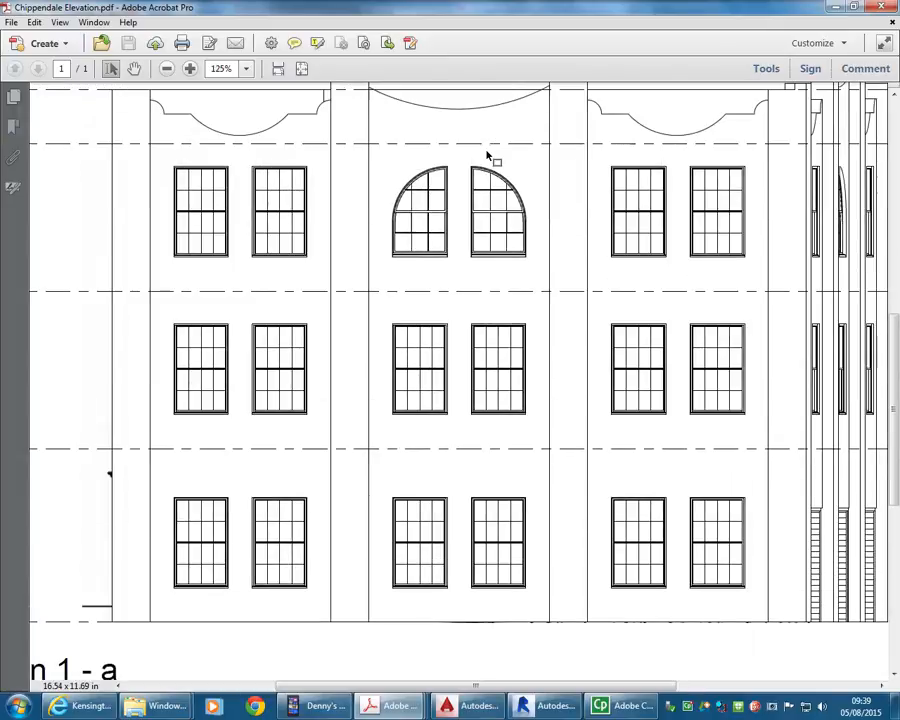
{"action": "scroll", "coordinate": [487, 162], "scroll_direction": "up", "scroll_amount": 5, "text": "ctrl"}
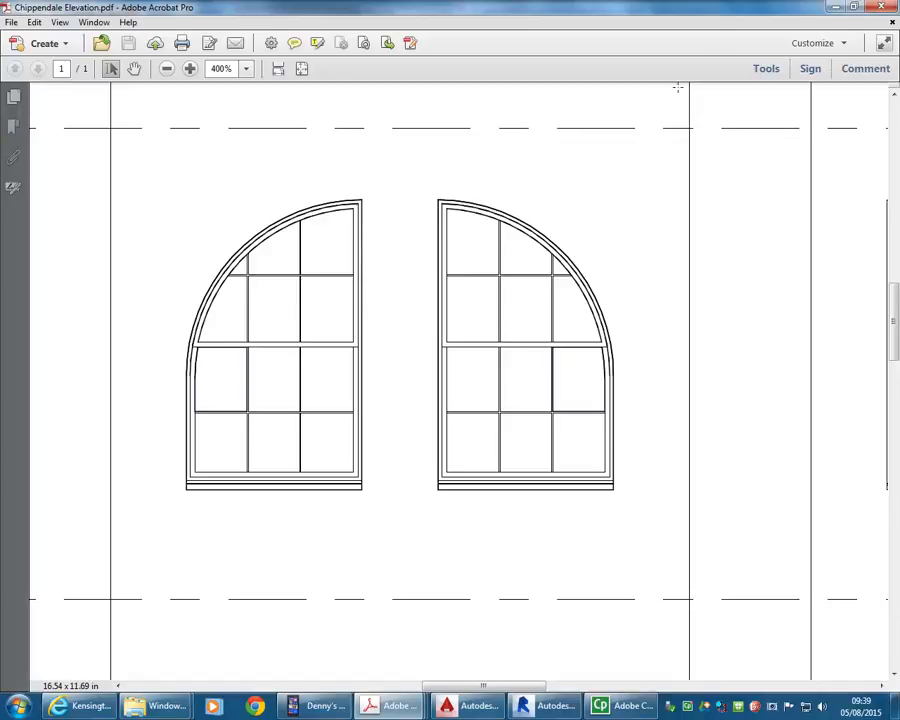
{"action": "left_click", "coordinate": [835, 7]}
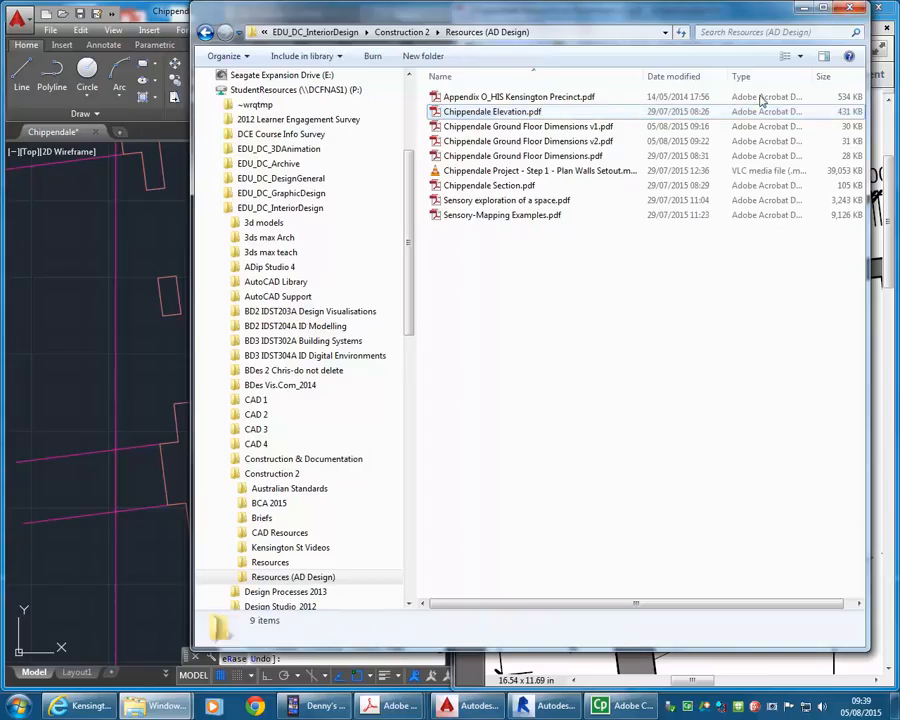
{"action": "left_click", "coordinate": [803, 7]}
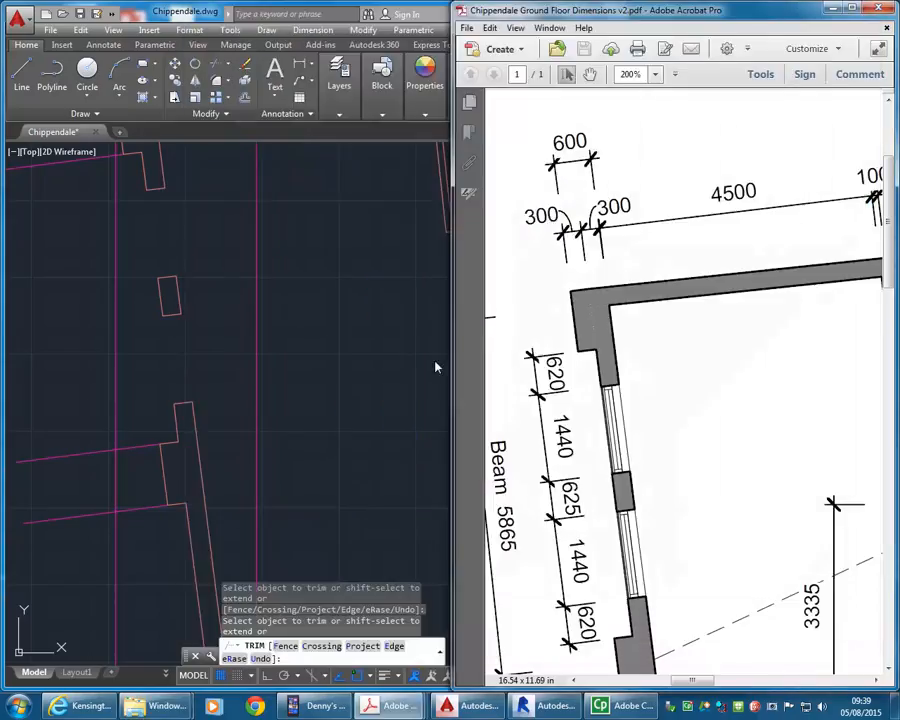
End the Trim command and inspect the left wall's remaining bays down to its lower end
{"action": "left_click", "coordinate": [214, 404]}
{"action": "scroll", "coordinate": [144, 351], "scroll_direction": "down", "scroll_amount": 4}
{"action": "middle_click_drag", "start_coordinate": [146, 357], "coordinate": [148, 294]}
{"action": "scroll", "coordinate": [161, 356], "scroll_direction": "up", "scroll_amount": 2}
{"action": "middle_click_drag", "start_coordinate": [152, 426], "coordinate": [161, 348]}
{"action": "scroll", "coordinate": [185, 484], "scroll_direction": "down", "scroll_amount": 2}
{"action": "mouse_move", "coordinate": [191, 538]}
{"action": "middle_mouse_down"}
{"action": "mouse_move", "coordinate": [202, 451]}
{"action": "mouse_move", "coordinate": [212, 492]}
{"action": "middle_mouse_up"}
{"action": "key", "text": "Escape"}
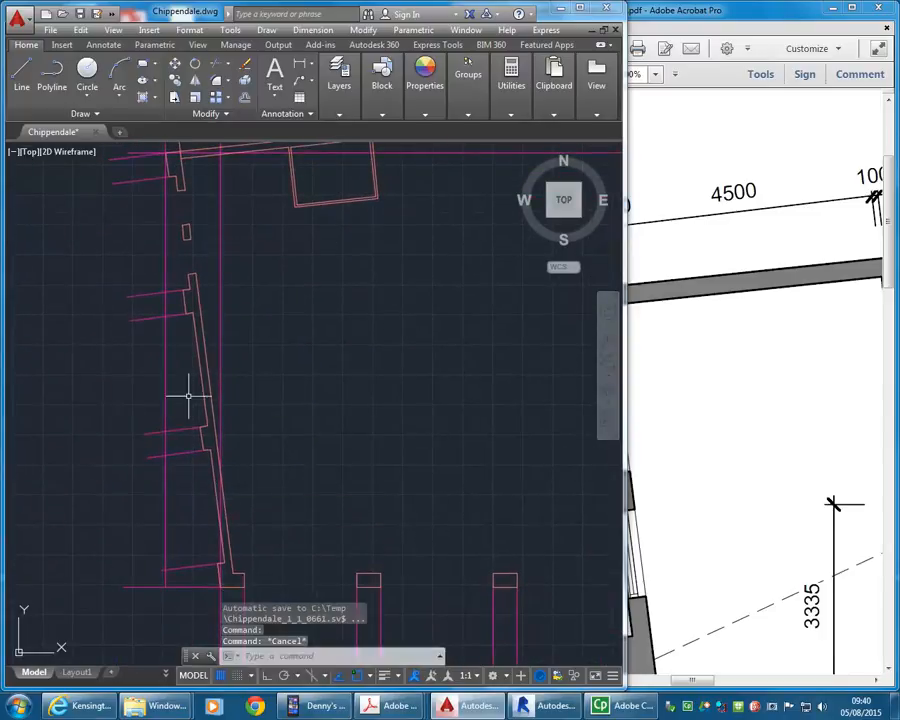
{"action": "key", "text": "Escape"}
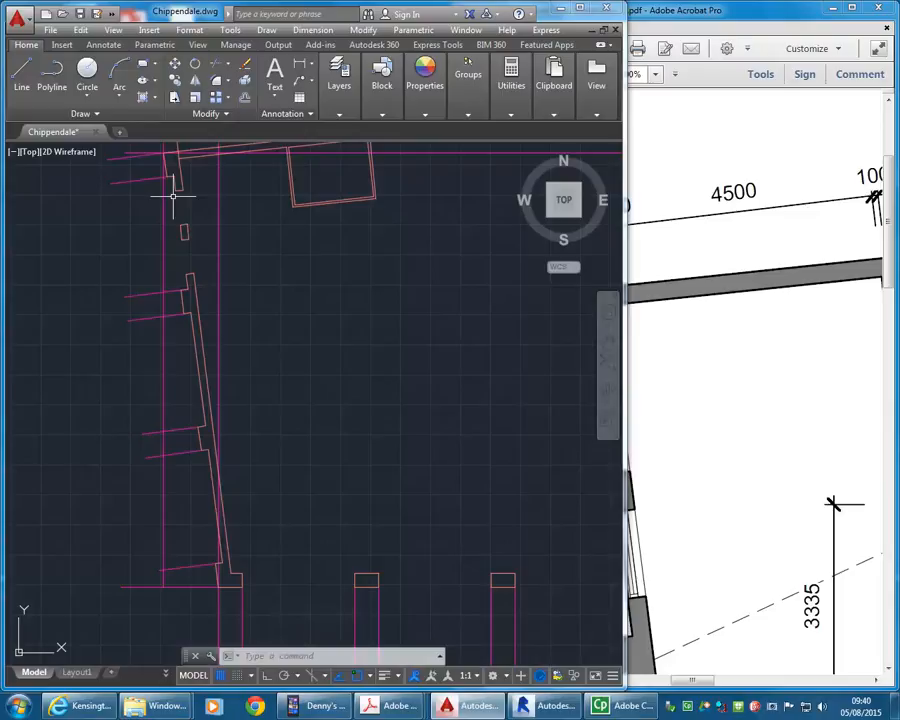
Mirror the upper bay's four window edge lines about a line from the middle bay's outer wall midpoint perpendicular to the inner face, keeping the originals
{"action": "scroll", "coordinate": [181, 183], "scroll_direction": "up", "scroll_amount": 4}
{"action": "middle_click_drag", "start_coordinate": [188, 287], "coordinate": [193, 362]}
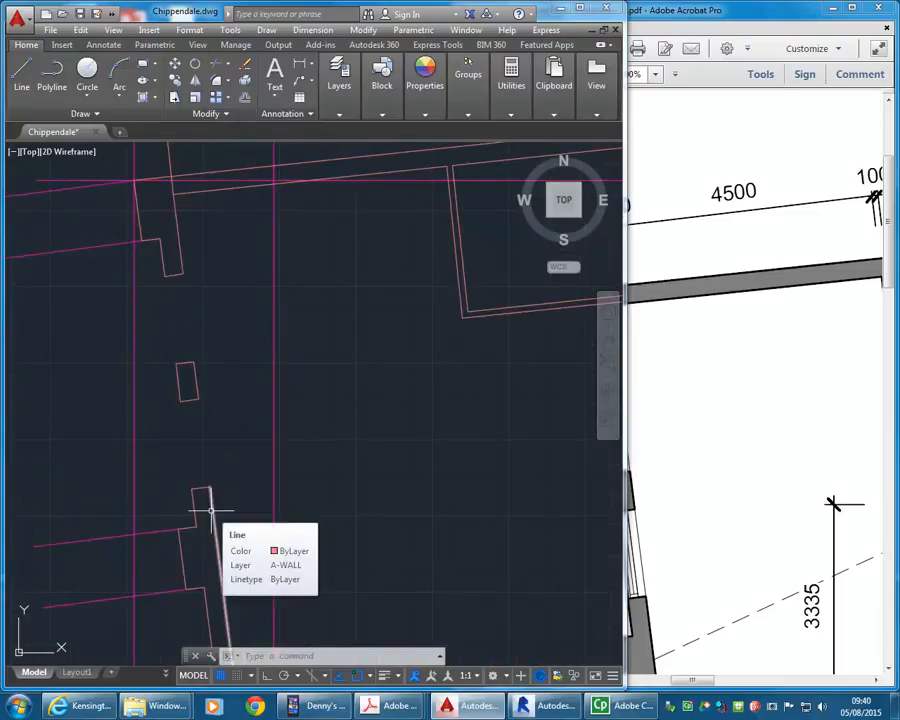
{"action": "scroll", "coordinate": [168, 258], "scroll_direction": "up", "scroll_amount": 4}
{"action": "left_click", "coordinate": [185, 281]}
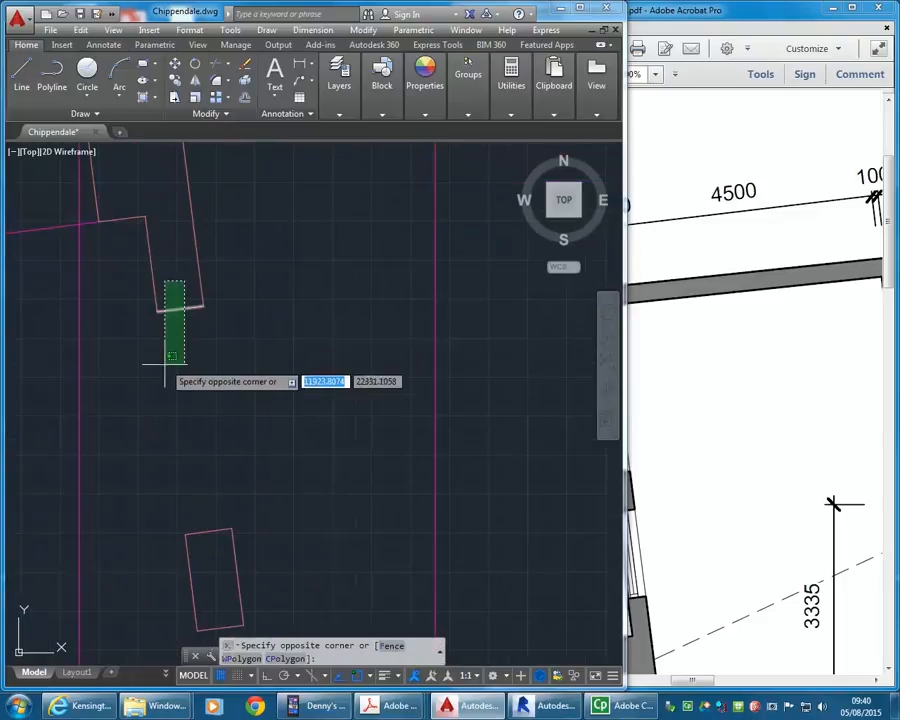
{"action": "left_click", "coordinate": [165, 347]}
{"action": "middle_click_drag", "start_coordinate": [201, 445], "coordinate": [187, 372]}
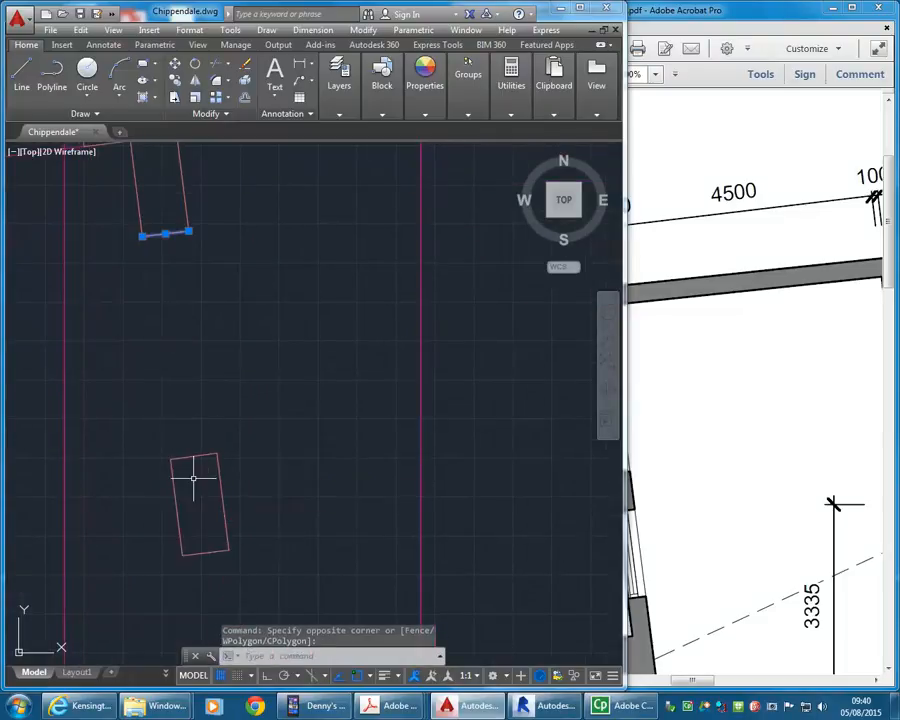
{"action": "left_click", "coordinate": [197, 430]}
{"action": "left_click", "coordinate": [178, 472]}
{"action": "middle_click_drag", "start_coordinate": [202, 535], "coordinate": [188, 446]}
{"action": "left_click", "coordinate": [200, 446]}
{"action": "left_click", "coordinate": [178, 497]}
{"action": "mouse_move", "coordinate": [213, 596]}
{"action": "middle_mouse_down"}
{"action": "mouse_move", "coordinate": [181, 485]}
{"action": "mouse_move", "coordinate": [146, 428]}
{"action": "mouse_move", "coordinate": [169, 367]}
{"action": "middle_mouse_up"}
{"action": "left_click", "coordinate": [166, 496]}
{"action": "left_click", "coordinate": [149, 541]}
{"action": "scroll", "coordinate": [171, 422], "scroll_direction": "down", "scroll_amount": 4}
{"action": "scroll", "coordinate": [181, 402], "scroll_direction": "down", "scroll_amount": 1}
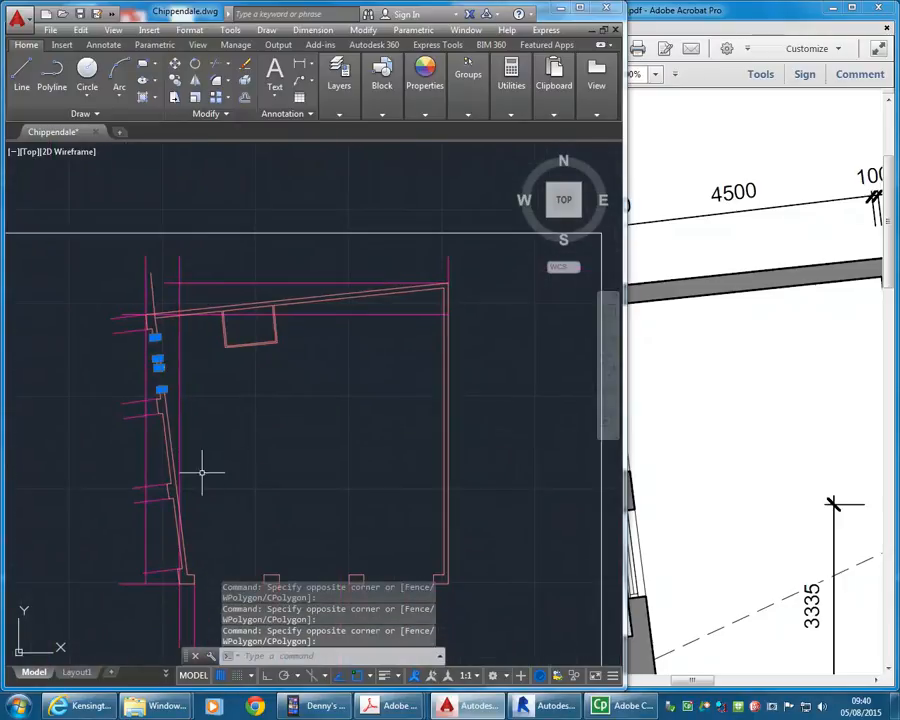
{"action": "middle_click_drag", "start_coordinate": [218, 458], "coordinate": [193, 440]}
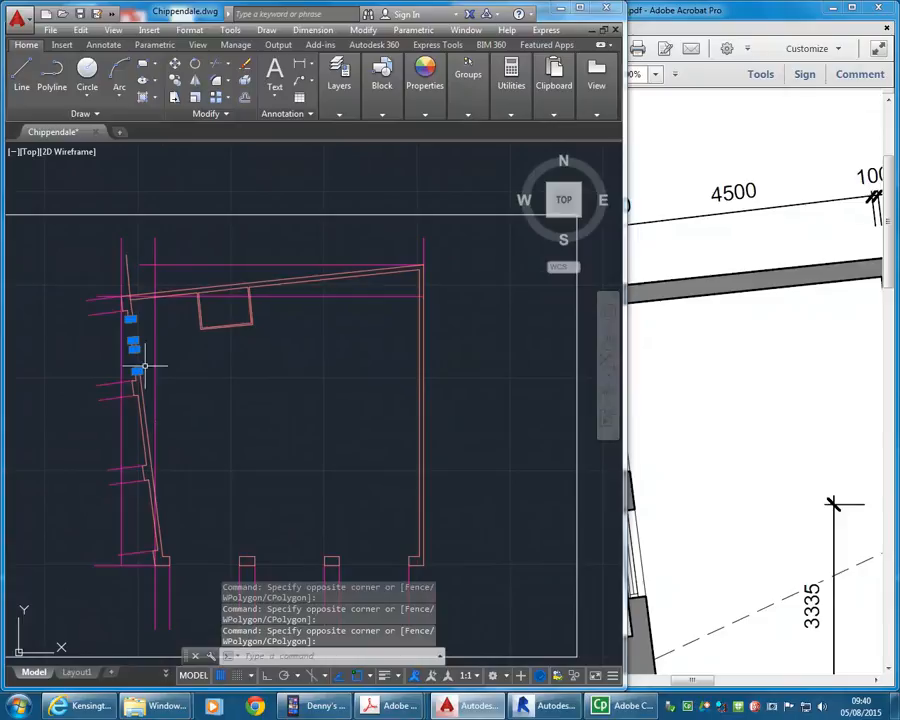
{"action": "scroll", "coordinate": [126, 338], "scroll_direction": "up", "scroll_amount": 2}
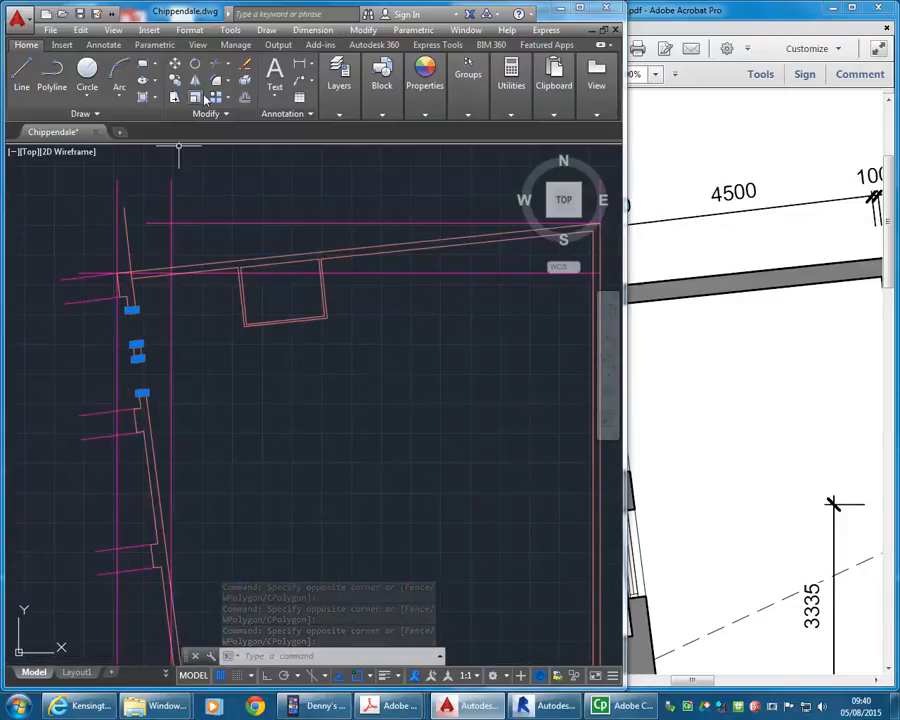
{"action": "left_click", "coordinate": [196, 82]}
{"action": "scroll", "coordinate": [134, 488], "scroll_direction": "up", "scroll_amount": 2}
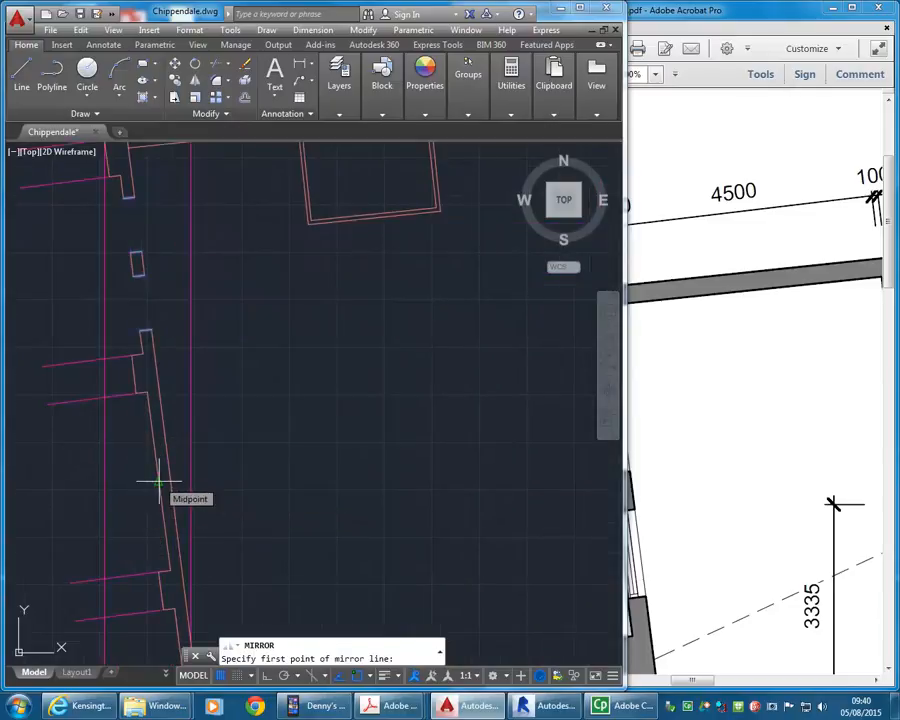
{"action": "left_click", "coordinate": [158, 484]}
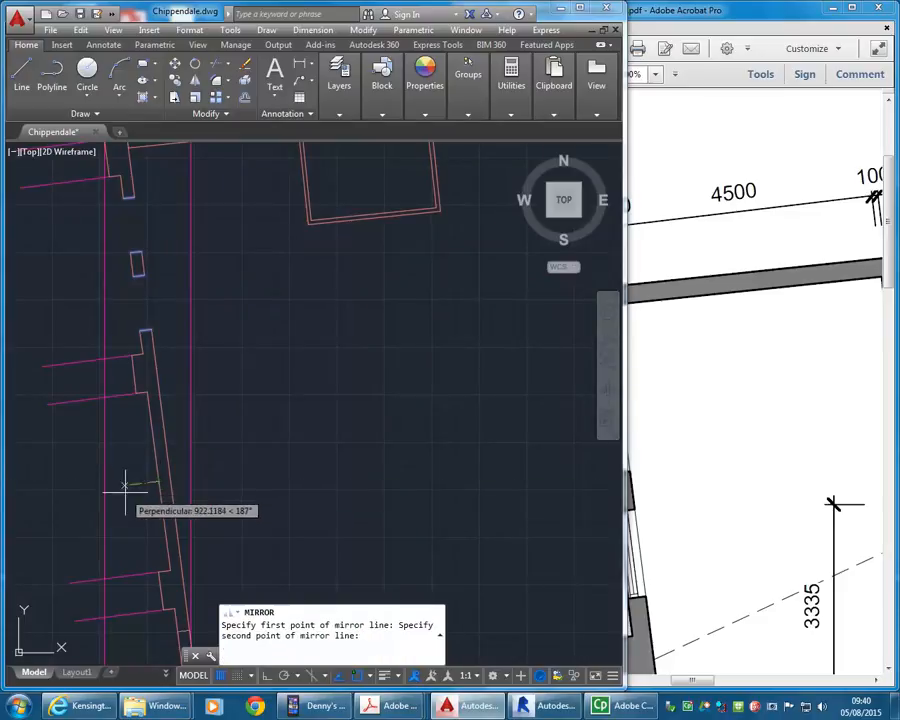
{"action": "scroll", "coordinate": [115, 484], "scroll_direction": "up", "scroll_amount": 2}
{"action": "middle_click_drag", "start_coordinate": [268, 447], "coordinate": [139, 460]}
{"action": "scroll", "coordinate": [117, 463], "scroll_direction": "down", "scroll_amount": 1}
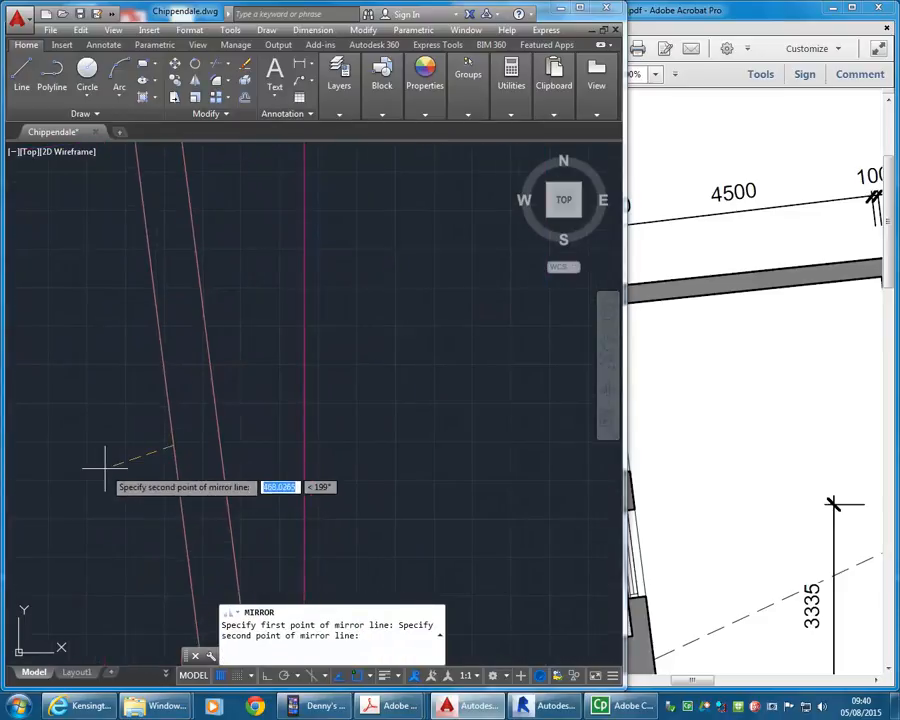
{"action": "scroll", "coordinate": [103, 465], "scroll_direction": "down", "scroll_amount": 4}
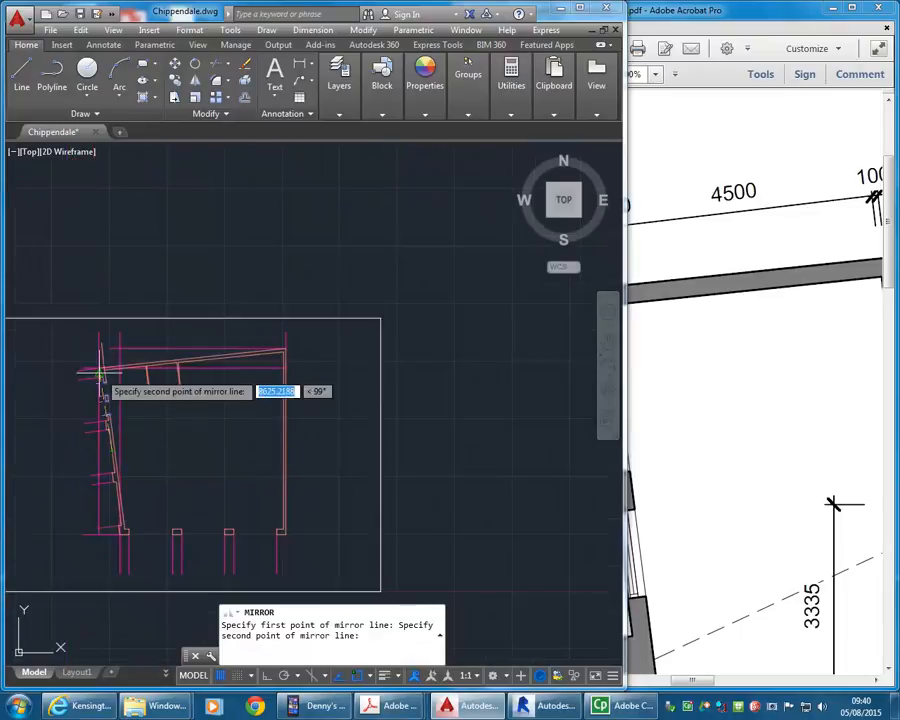
{"action": "scroll", "coordinate": [100, 460], "scroll_direction": "up", "scroll_amount": 5}
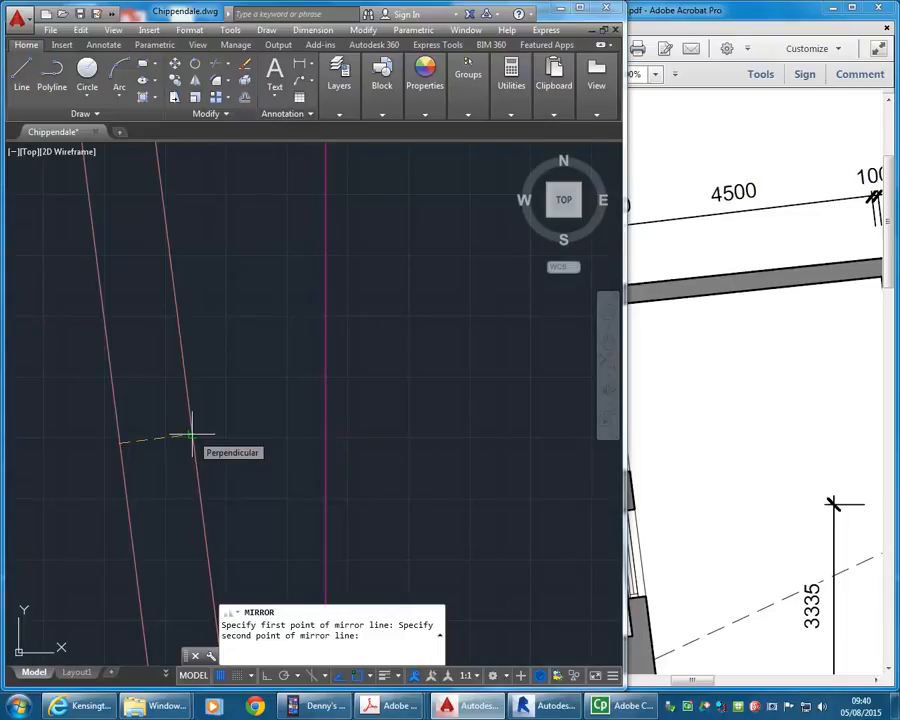
{"action": "left_click", "coordinate": [192, 435]}
{"action": "scroll", "coordinate": [190, 430], "scroll_direction": "down", "scroll_amount": 3}
{"action": "middle_click_drag", "start_coordinate": [273, 446], "coordinate": [253, 416]}
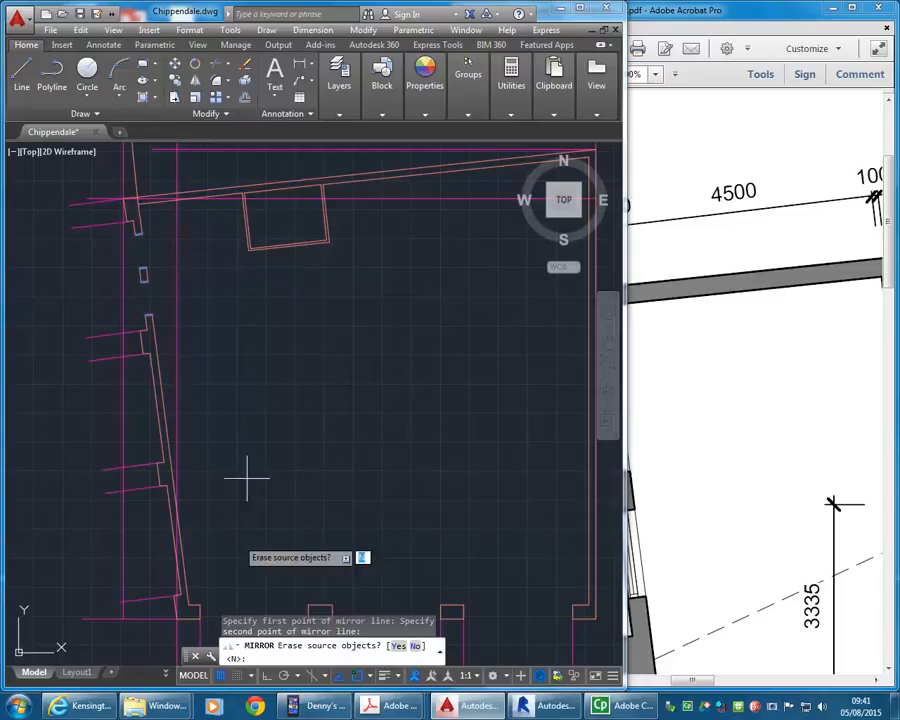
{"action": "key", "text": "Return"}
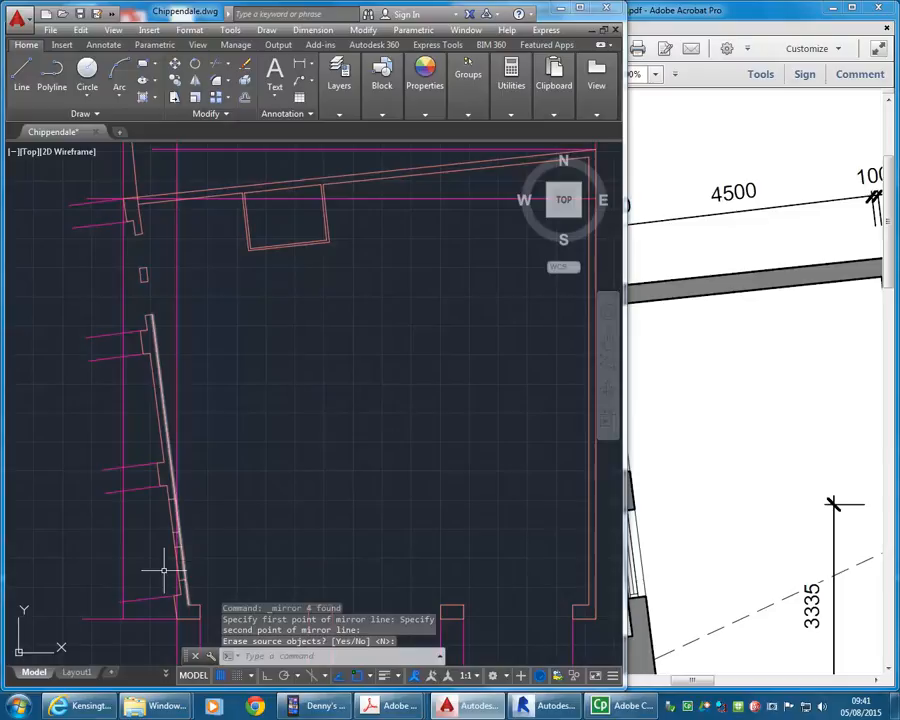
Trim the outer and inner wall lines between the four mirrored edge lines to open two windows in the left wall's lower bay
{"action": "scroll", "coordinate": [163, 571], "scroll_direction": "up", "scroll_amount": 4}
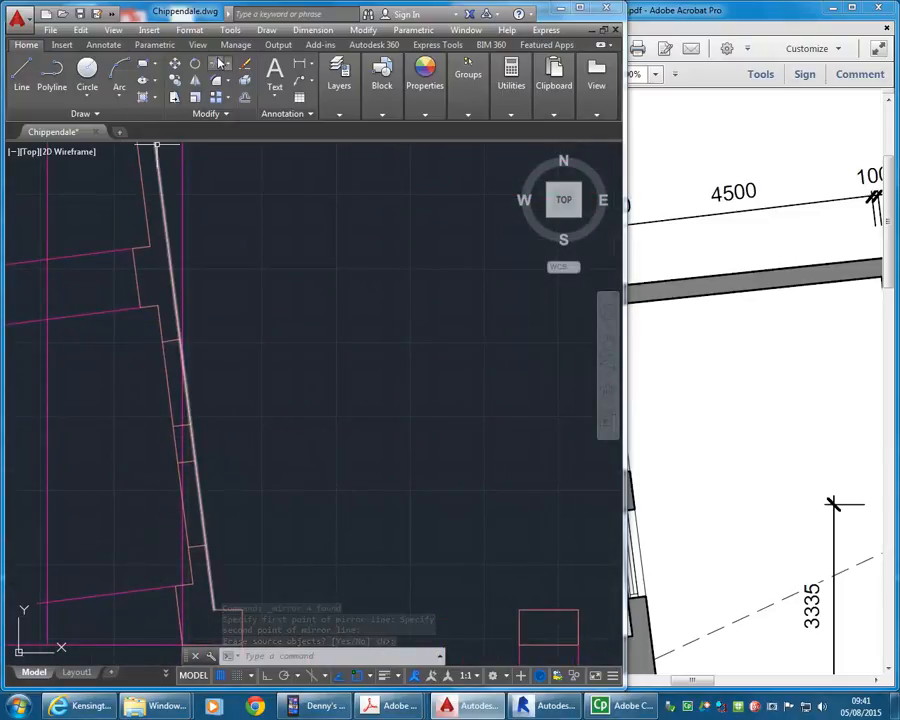
{"action": "left_click", "coordinate": [222, 62]}
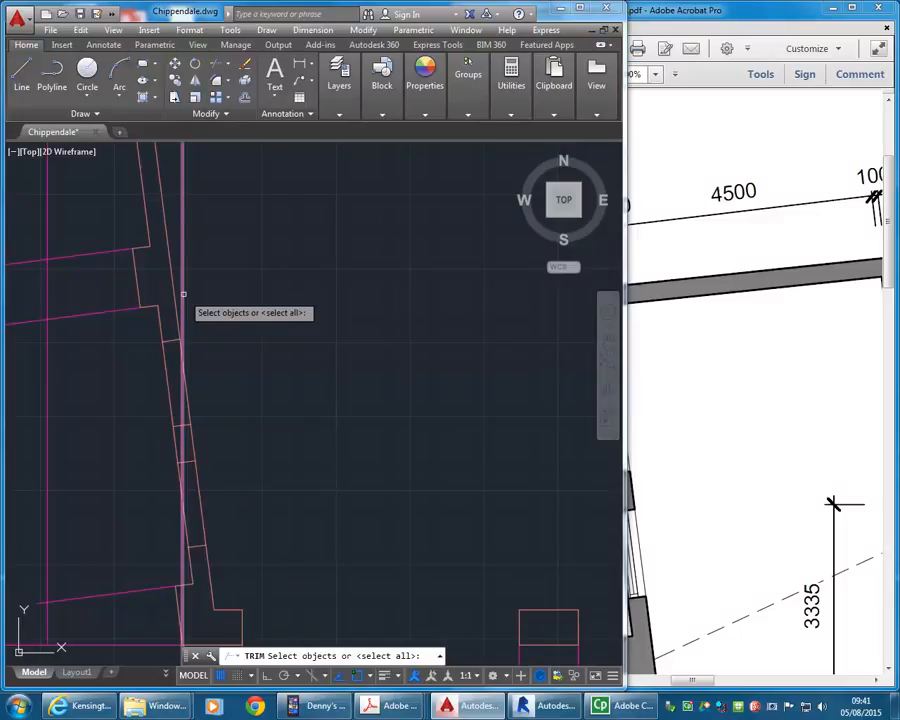
{"action": "left_click", "coordinate": [142, 317]}
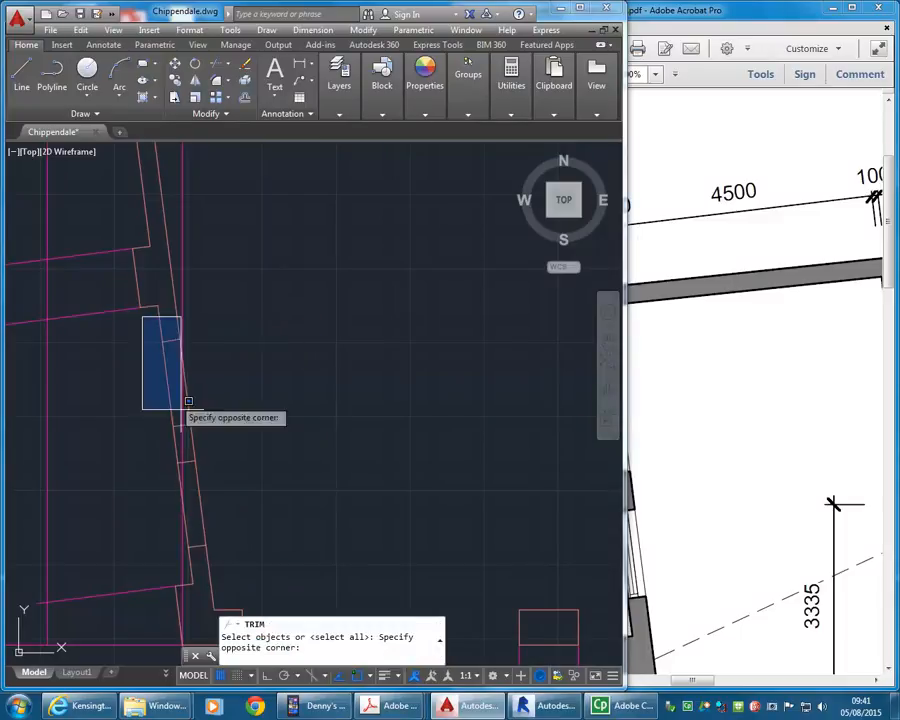
{"action": "left_click", "coordinate": [257, 561]}
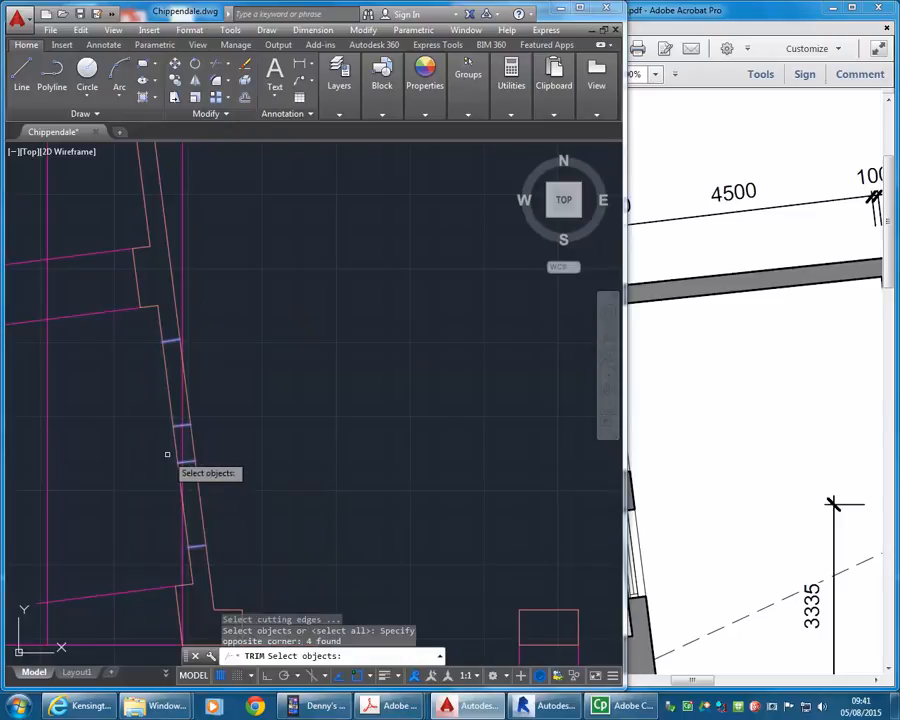
{"action": "key", "text": "Return"}
{"action": "left_click", "coordinate": [162, 367]}
{"action": "left_click", "coordinate": [185, 385]}
{"action": "left_click", "coordinate": [181, 492]}
{"action": "right_click", "coordinate": [129, 361]}
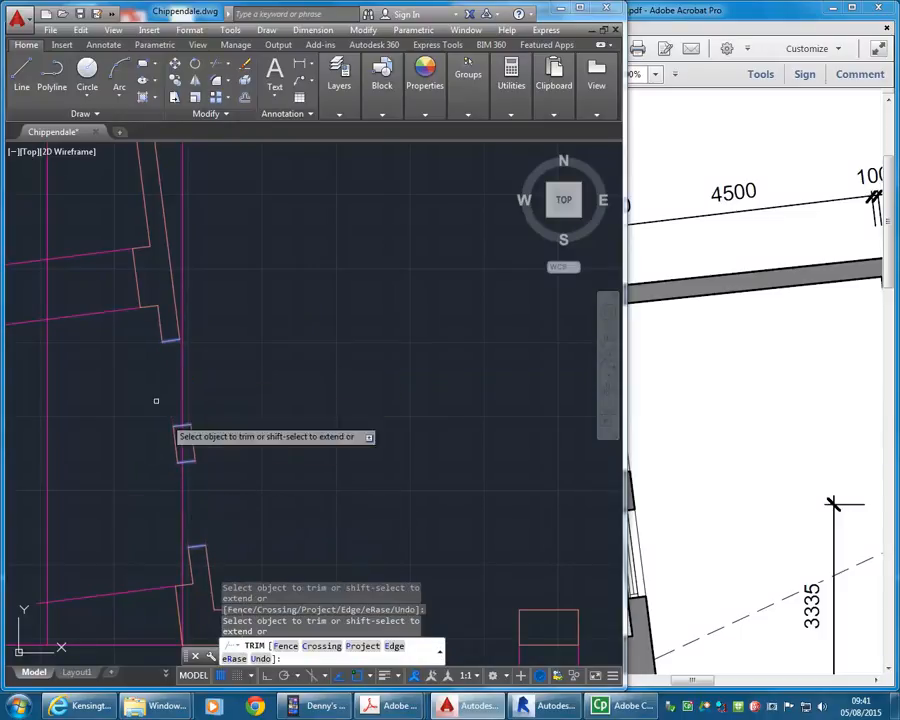
{"action": "left_click", "coordinate": [138, 370]}
{"action": "scroll", "coordinate": [119, 340], "scroll_direction": "down", "scroll_amount": 1}
{"action": "middle_click_drag", "start_coordinate": [121, 355], "coordinate": [156, 506]}
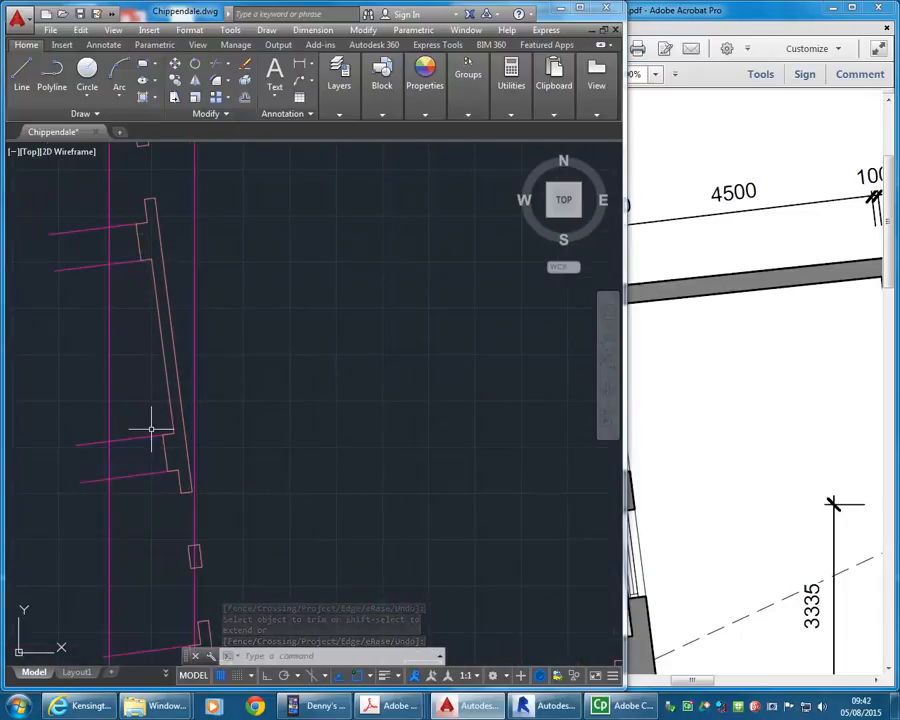
{"action": "mouse_move", "coordinate": [387, 706]}
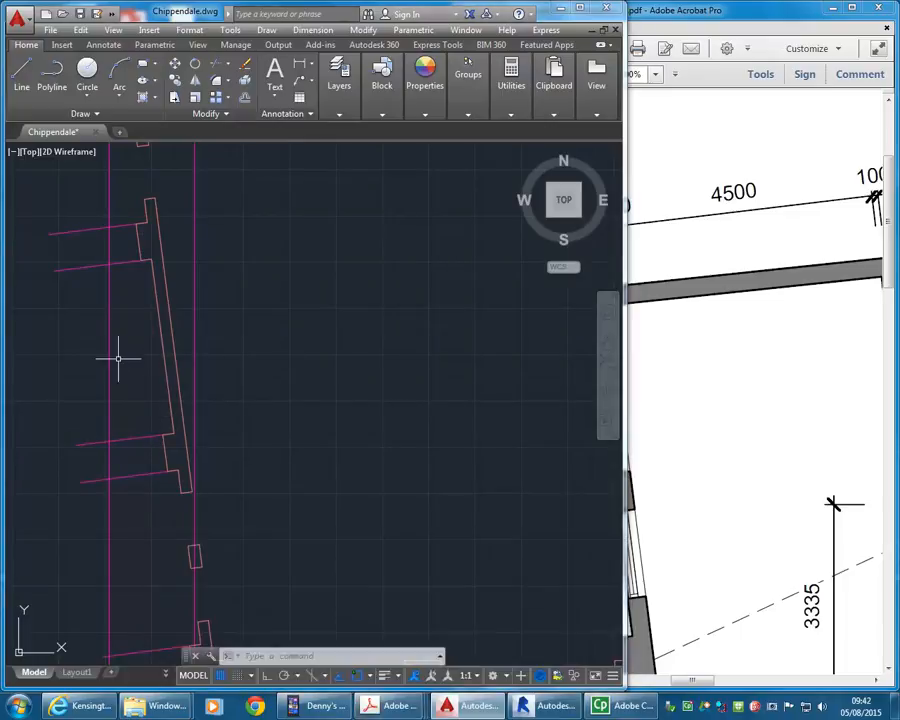
Measure the clear length of the left wall's upper bay between the facing edge lines of its two columns
{"action": "middle_click_drag", "start_coordinate": [134, 402], "coordinate": [160, 436]}
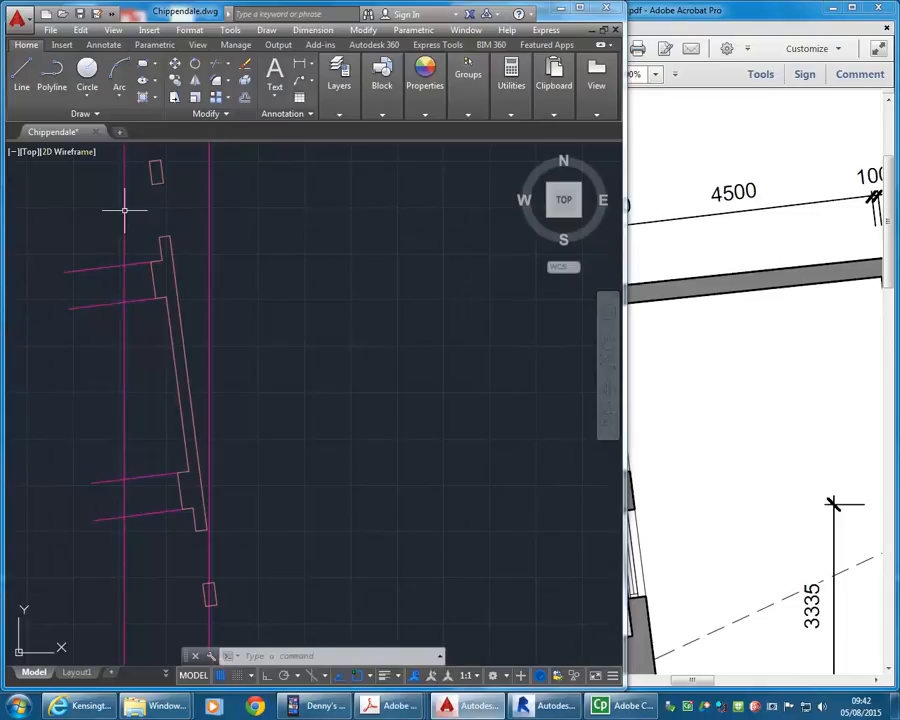
{"action": "scroll", "coordinate": [175, 322], "scroll_direction": "down", "scroll_amount": 2}
{"action": "mouse_move", "coordinate": [175, 322]}
{"action": "middle_mouse_down"}
{"action": "mouse_move", "coordinate": [187, 377]}
{"action": "mouse_move", "coordinate": [233, 395]}
{"action": "middle_mouse_up"}
{"action": "scroll", "coordinate": [227, 396], "scroll_direction": "up", "scroll_amount": 1}
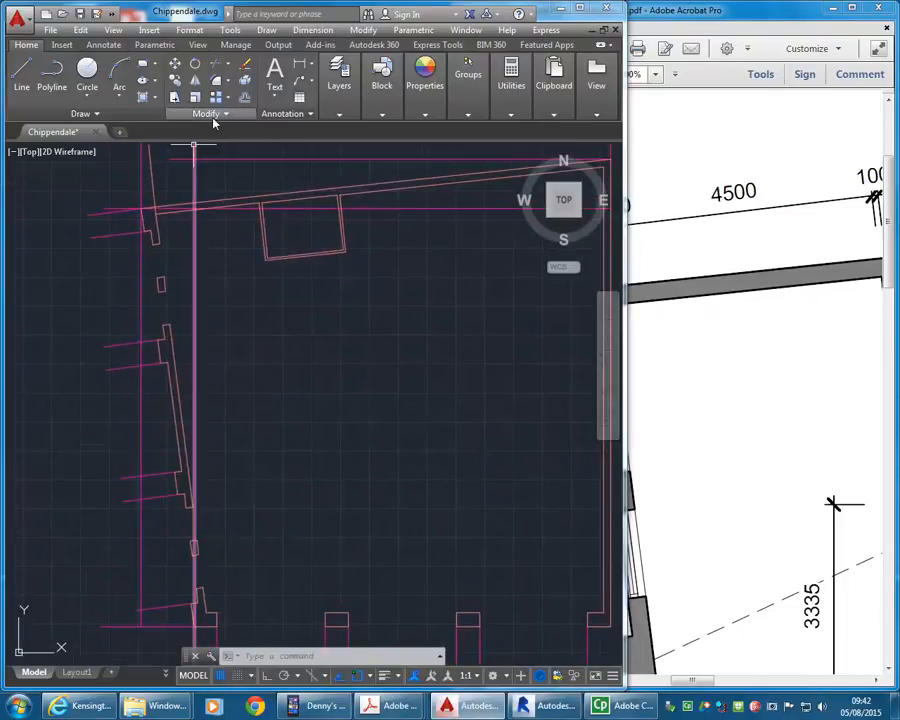
{"action": "left_click", "coordinate": [519, 84]}
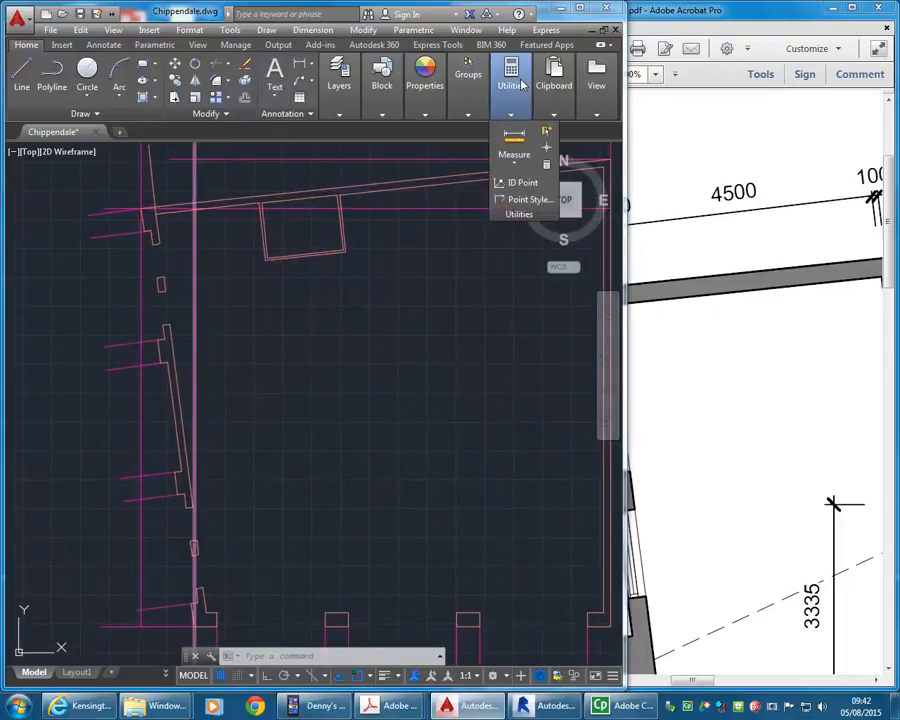
{"action": "left_click", "coordinate": [514, 142]}
{"action": "scroll", "coordinate": [94, 240], "scroll_direction": "up", "scroll_amount": 3}
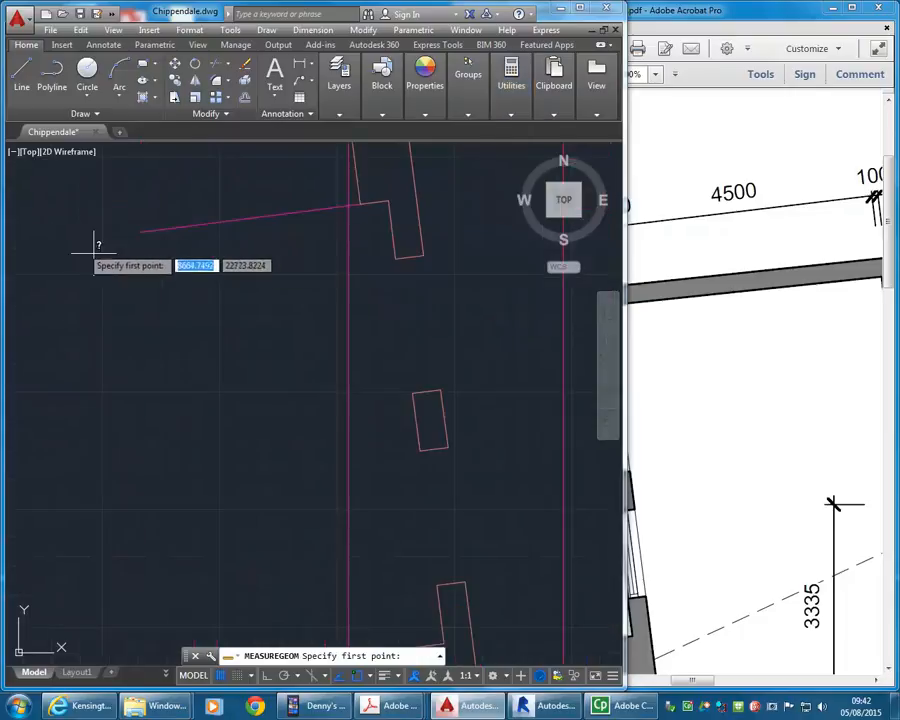
{"action": "left_click", "coordinate": [141, 231]}
{"action": "scroll", "coordinate": [145, 290], "scroll_direction": "down", "scroll_amount": 3}
{"action": "scroll", "coordinate": [151, 323], "scroll_direction": "up", "scroll_amount": 4}
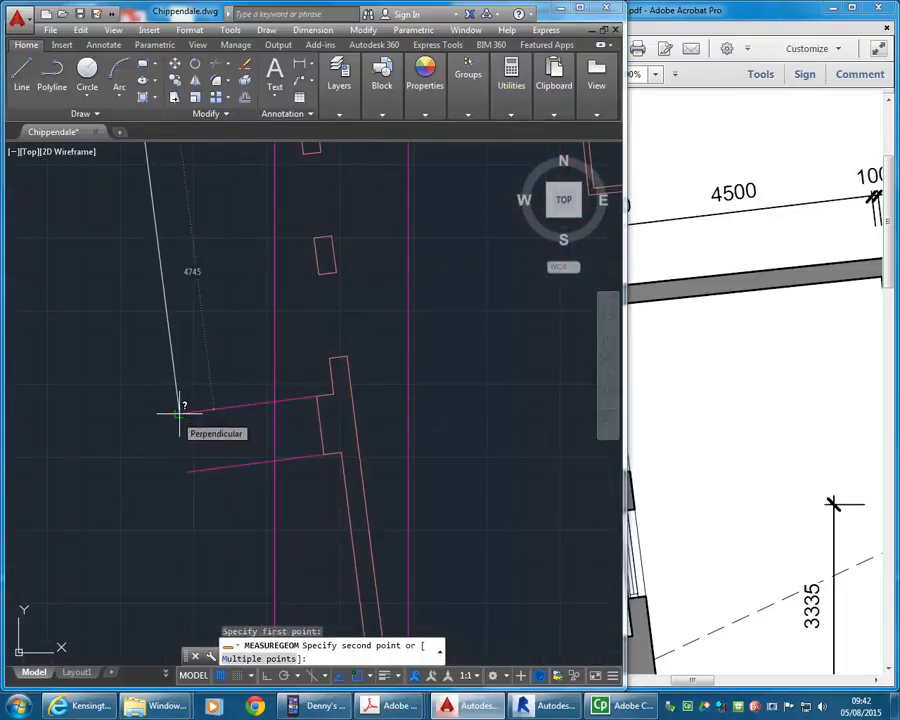
{"action": "left_click", "coordinate": [180, 408]}
Measure the clear length of the left wall's middle bay between its column edge lines, then exit the measuring command
{"action": "left_click", "coordinate": [215, 462]}
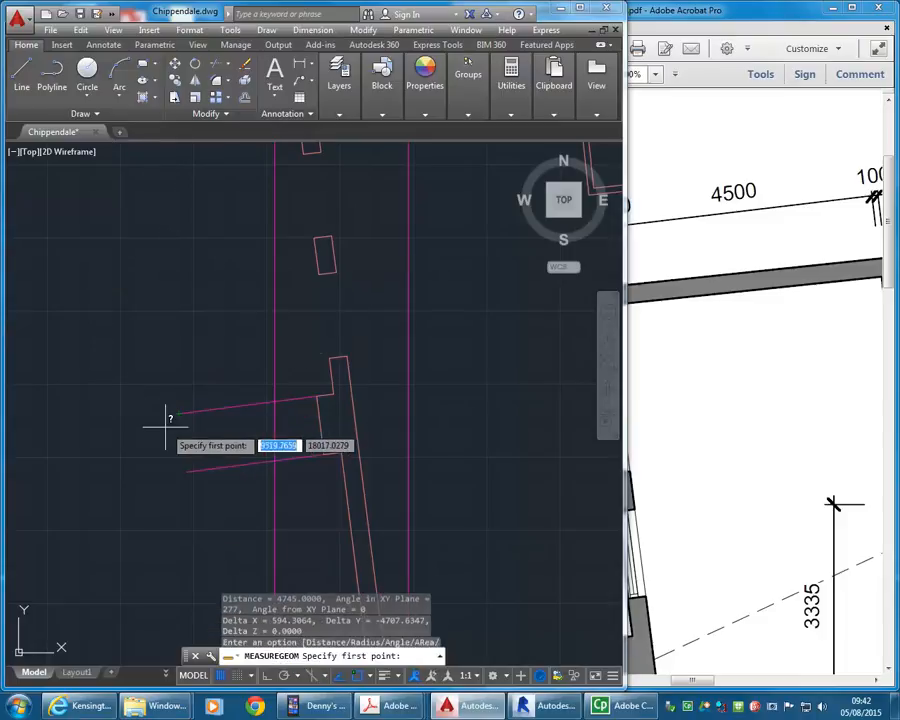
{"action": "left_click", "coordinate": [186, 470]}
{"action": "middle_click_drag", "start_coordinate": [186, 470], "coordinate": [166, 244]}
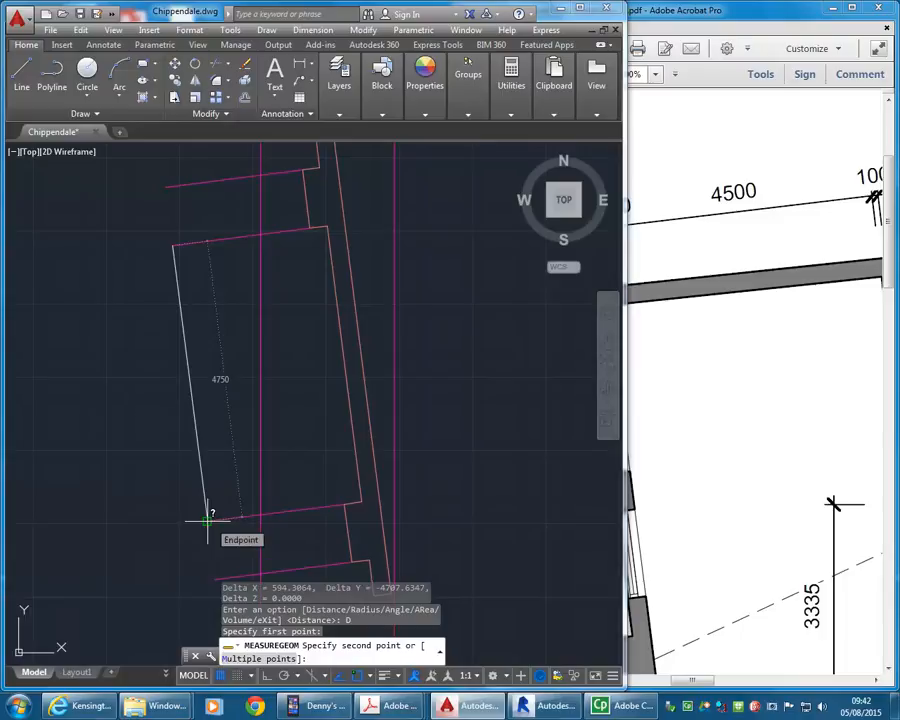
{"action": "left_click", "coordinate": [208, 519]}
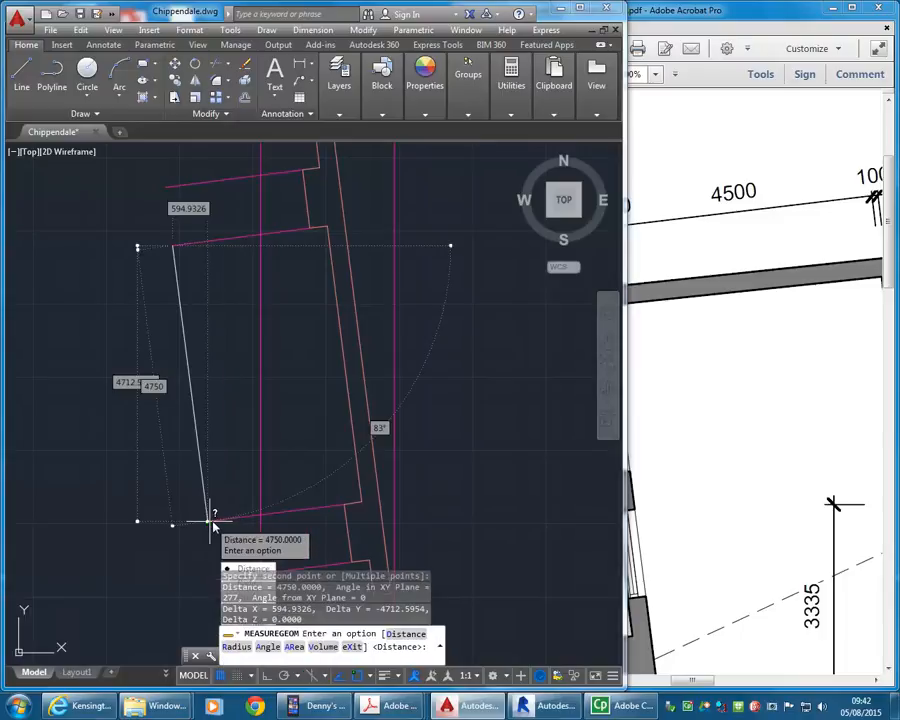
{"action": "middle_click_drag", "start_coordinate": [225, 410], "coordinate": [195, 344]}
{"action": "left_click", "coordinate": [226, 458]}
{"action": "scroll", "coordinate": [175, 282], "scroll_direction": "down", "scroll_amount": 4}
{"action": "middle_click_drag", "start_coordinate": [175, 282], "coordinate": [160, 396]}
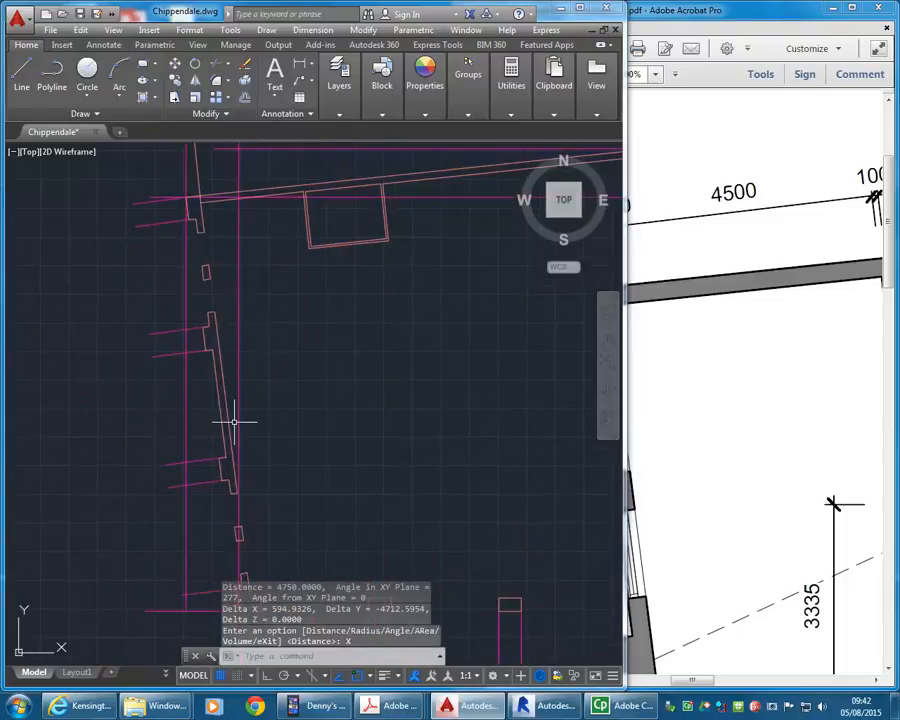
Following the ground-floor dimensions PDF, offset the short column return edges at both ends of the middle bay 620 into the bay
{"action": "scroll", "coordinate": [189, 426], "scroll_direction": "up", "scroll_amount": 2}
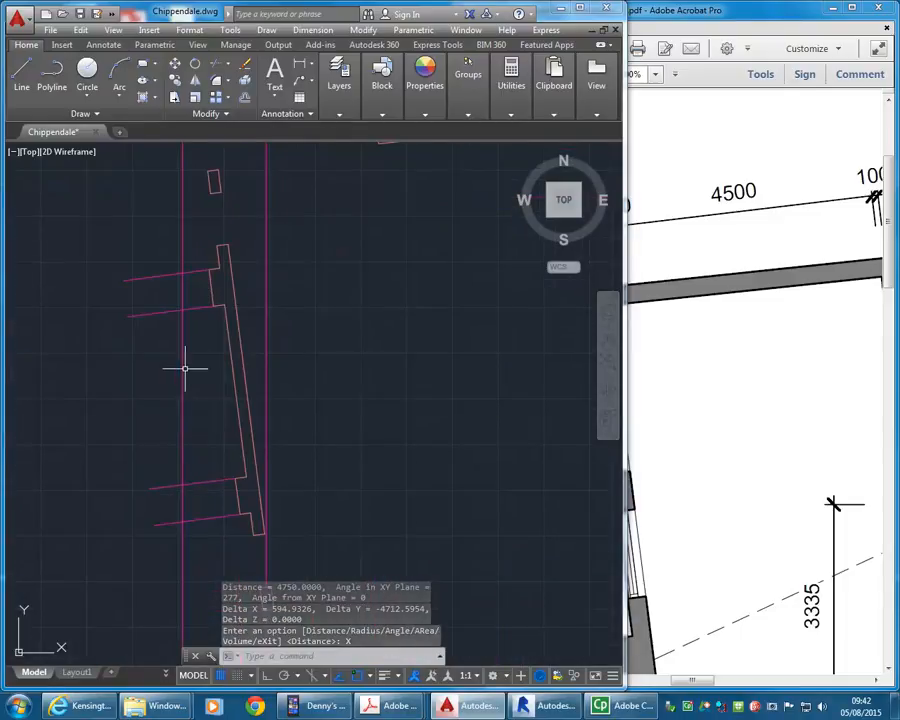
{"action": "left_click", "coordinate": [688, 580]}
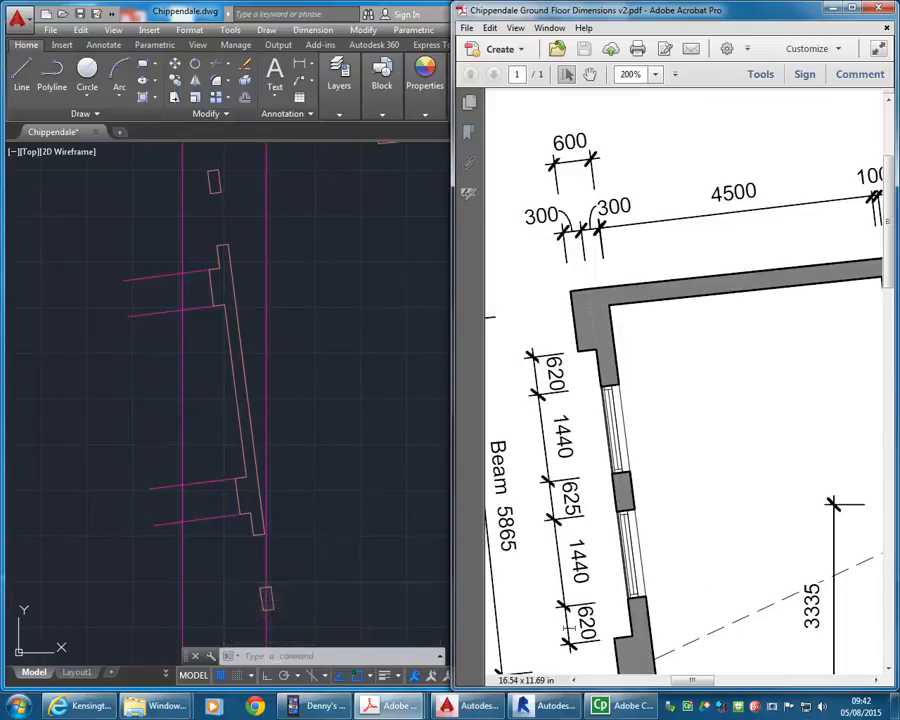
{"action": "left_click", "coordinate": [168, 376]}
{"action": "left_click", "coordinate": [245, 99]}
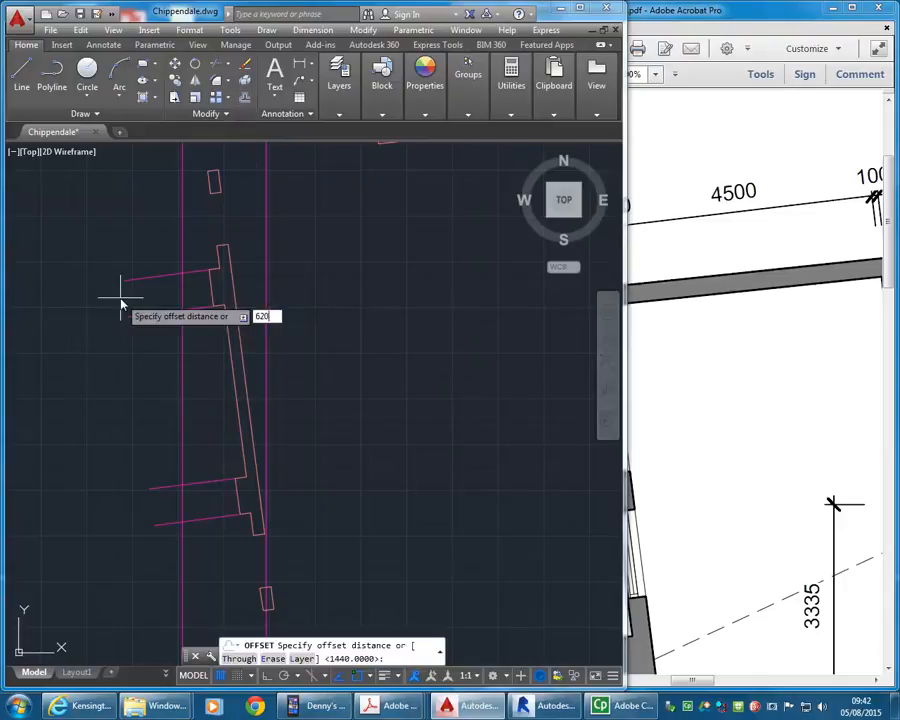
{"action": "type", "text": "620"}
{"action": "key", "text": "Return"}
{"action": "scroll", "coordinate": [202, 305], "scroll_direction": "up", "scroll_amount": 4}
{"action": "left_click", "coordinate": [242, 288]}
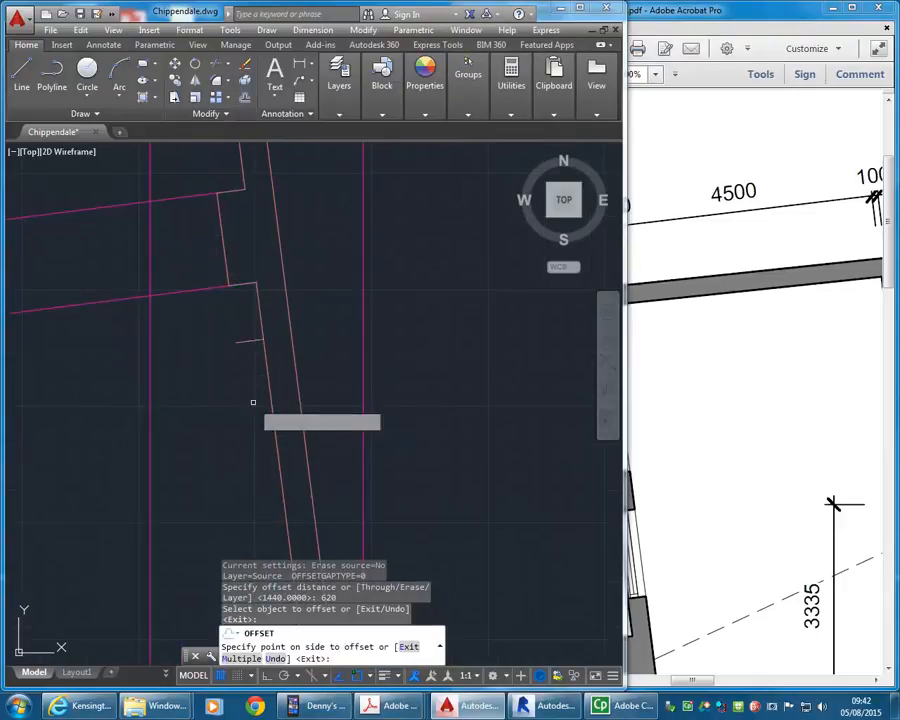
{"action": "left_click", "coordinate": [239, 313]}
{"action": "scroll", "coordinate": [186, 242], "scroll_direction": "down", "scroll_amount": 5}
{"action": "left_click", "coordinate": [207, 453]}
{"action": "left_click", "coordinate": [192, 394]}
{"action": "scroll", "coordinate": [192, 394], "scroll_direction": "up", "scroll_amount": 2}
After checking the window width in the PDF, offset the middle bay's two new edge lines 1440 towards the bay's centre
{"action": "left_click", "coordinate": [700, 503]}
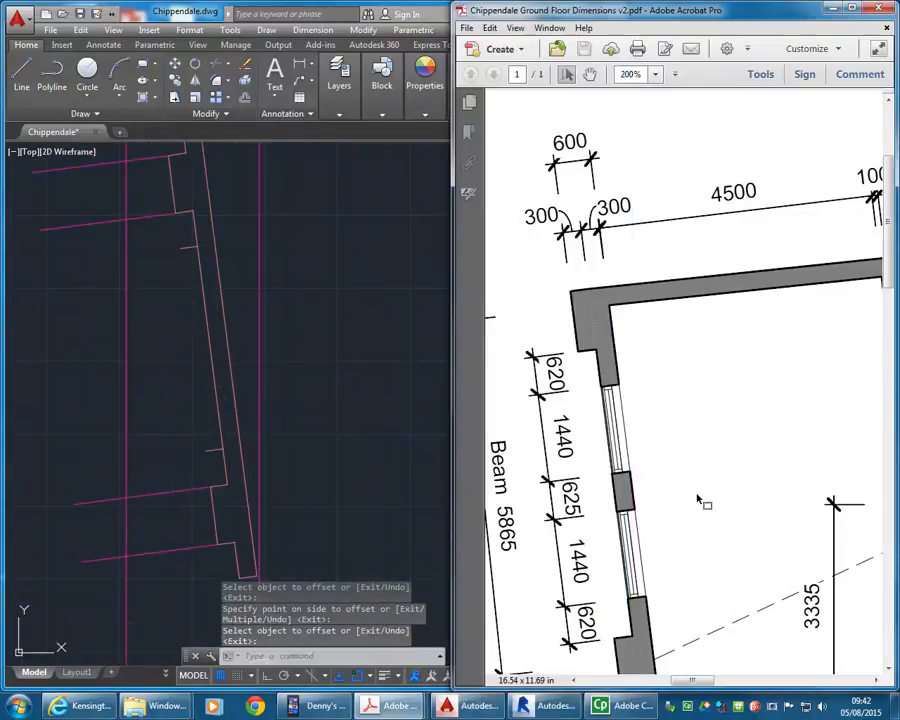
{"action": "left_click", "coordinate": [135, 401]}
{"action": "key", "text": "Return"}
{"action": "key", "text": "Return"}
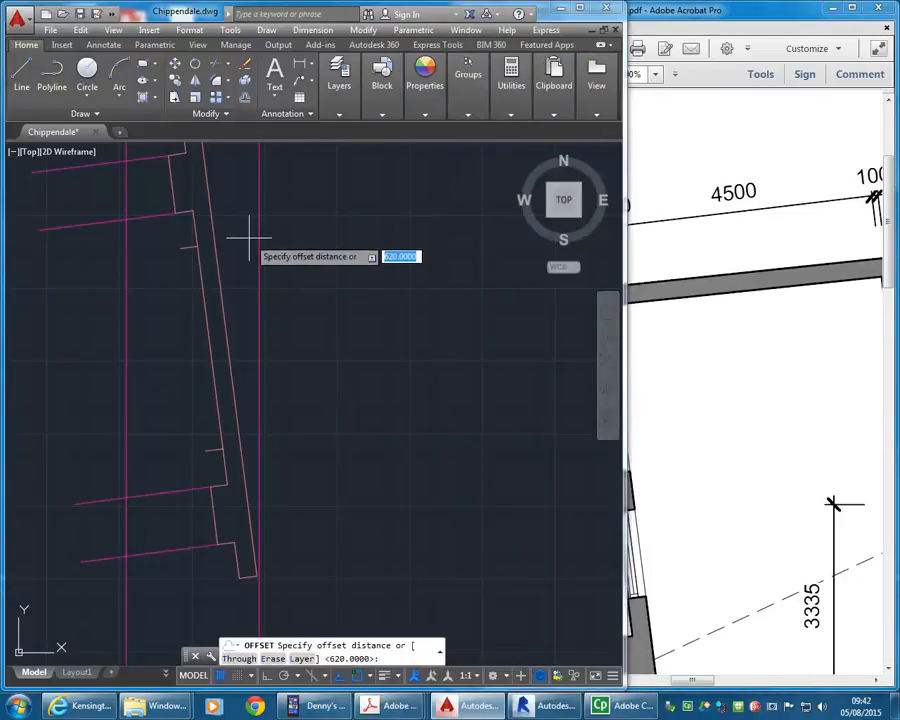
{"action": "type", "text": "1440"}
{"action": "key", "text": "Return"}
{"action": "left_click", "coordinate": [185, 247]}
{"action": "left_click", "coordinate": [200, 305]}
{"action": "left_click", "coordinate": [210, 450]}
{"action": "left_click", "coordinate": [187, 400]}
{"action": "key", "text": "Return"}
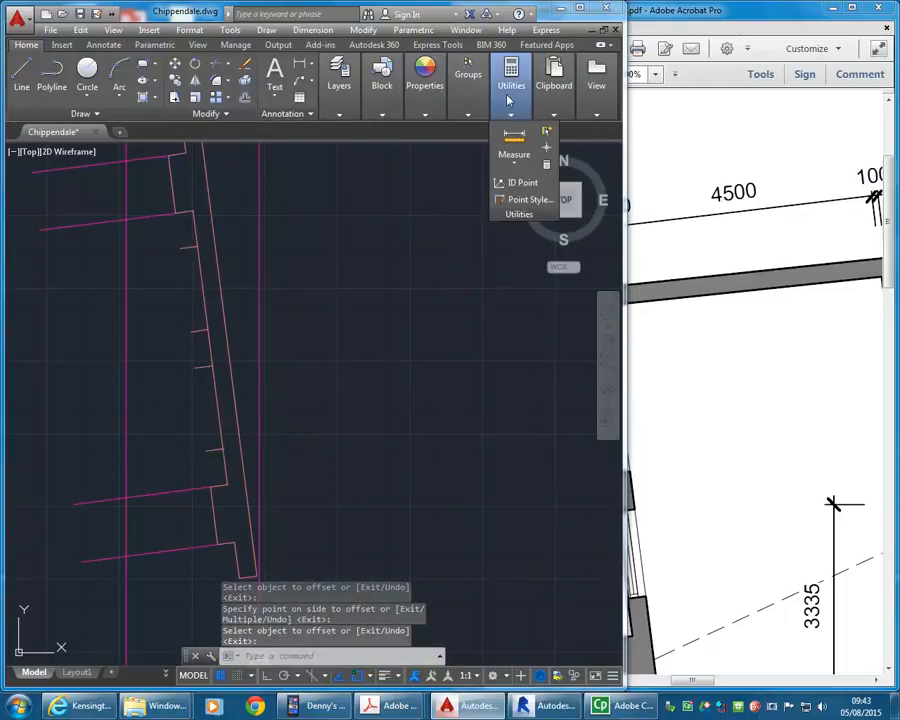
Measure the distance between the middle bay's two inner window edge lines to check the central pier width
{"action": "left_click", "coordinate": [513, 140]}
{"action": "scroll", "coordinate": [173, 365], "scroll_direction": "up", "scroll_amount": 2}
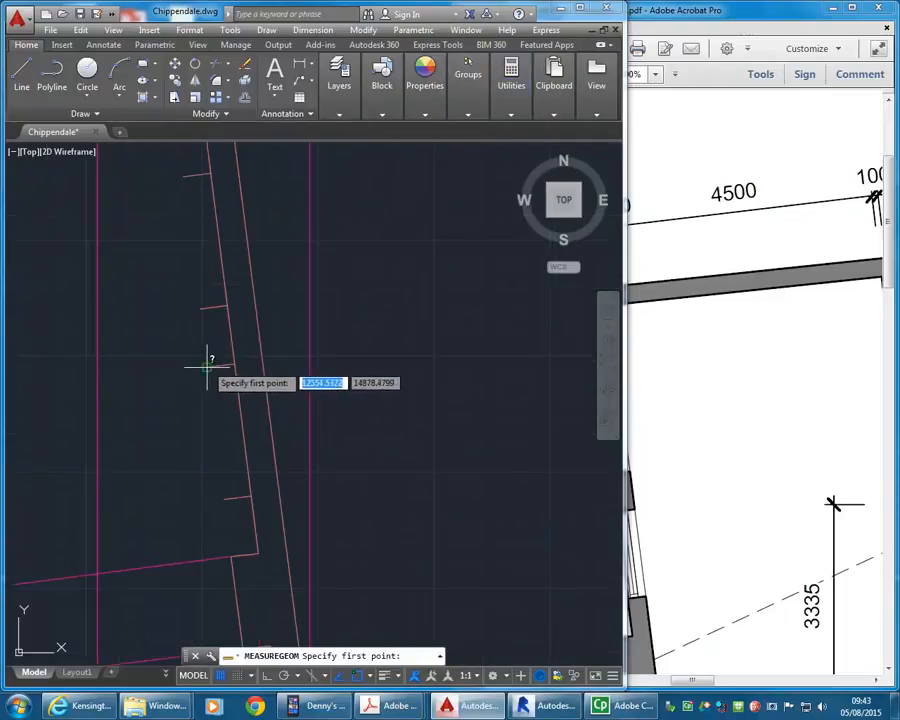
{"action": "left_click", "coordinate": [200, 308]}
{"action": "scroll", "coordinate": [208, 350], "scroll_direction": "up", "scroll_amount": 2}
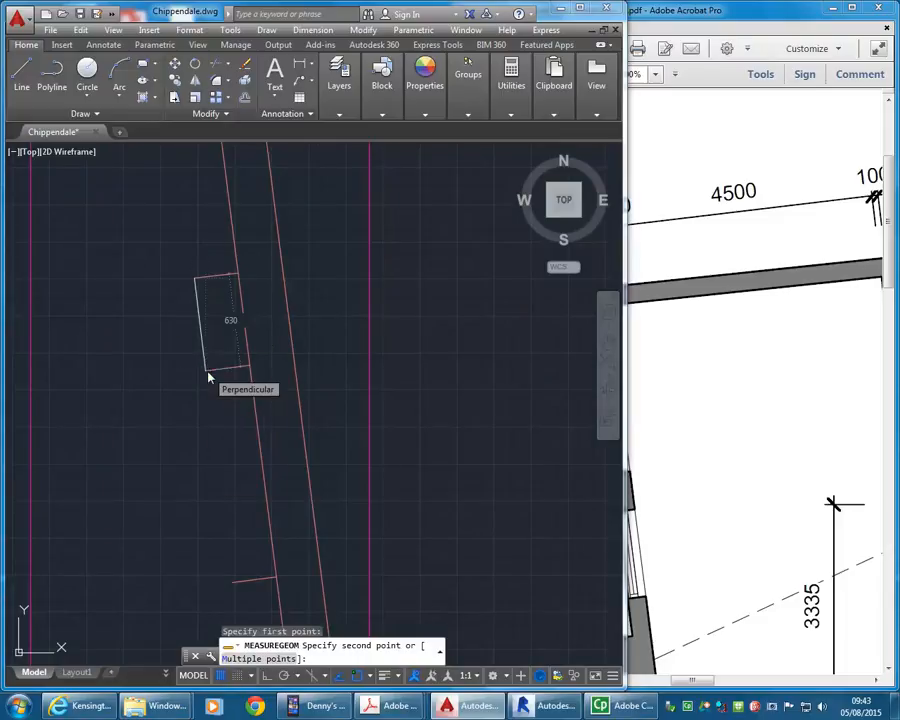
{"action": "left_click", "coordinate": [205, 372]}
{"action": "left_click", "coordinate": [241, 488]}
{"action": "middle_click_drag", "start_coordinate": [145, 235], "coordinate": [156, 276]}
{"action": "scroll", "coordinate": [148, 289], "scroll_direction": "up", "scroll_amount": 2}
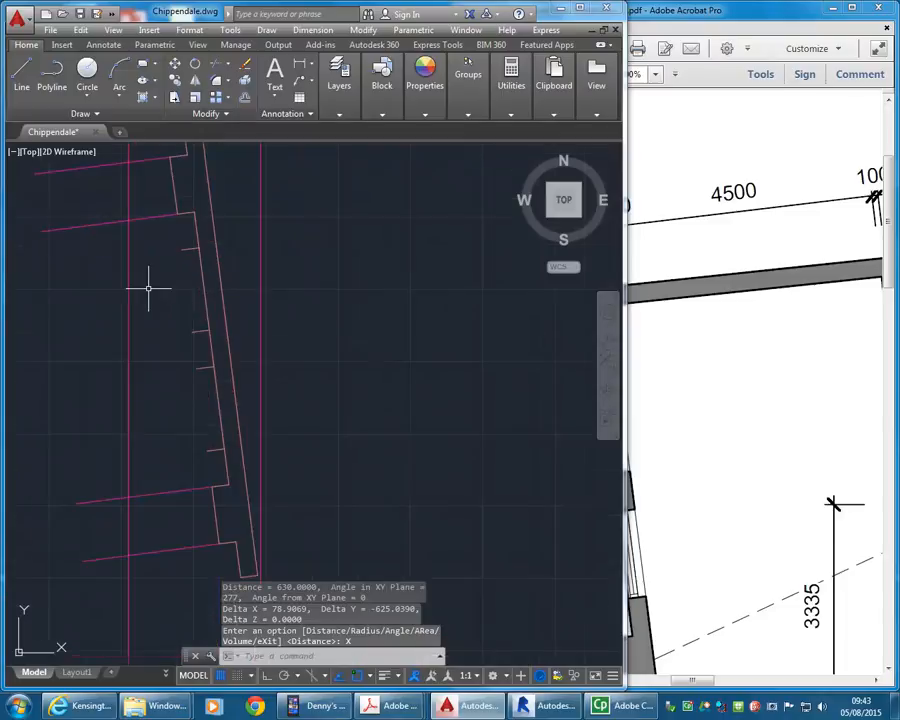
Extend the middle bay's window edge lines across to the inner wall line, using all objects as boundaries
{"action": "left_click", "coordinate": [232, 64]}
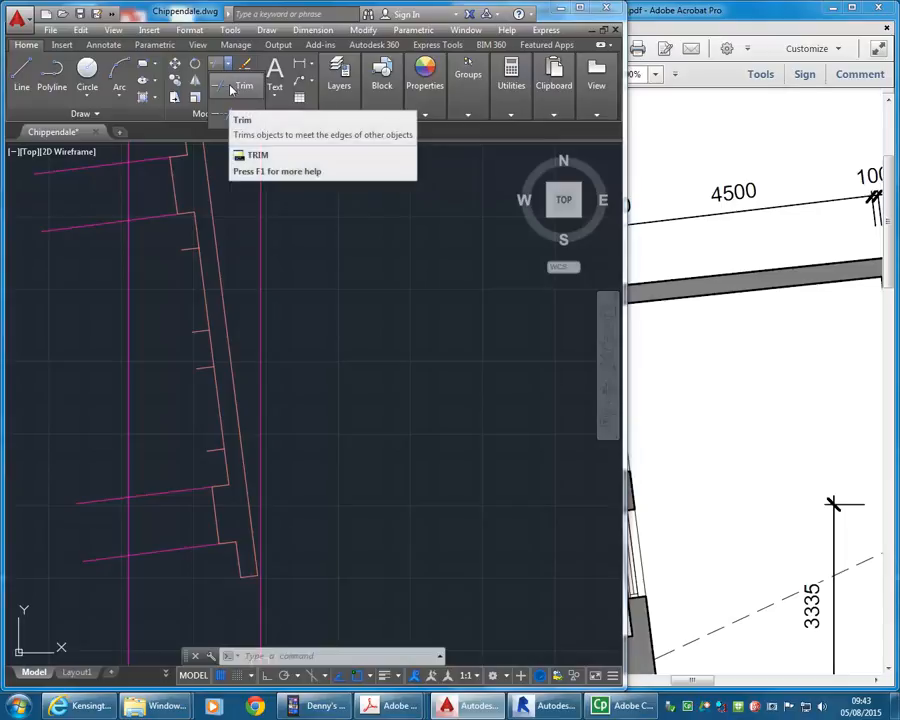
{"action": "left_click", "coordinate": [238, 87]}
{"action": "key", "text": "Return"}
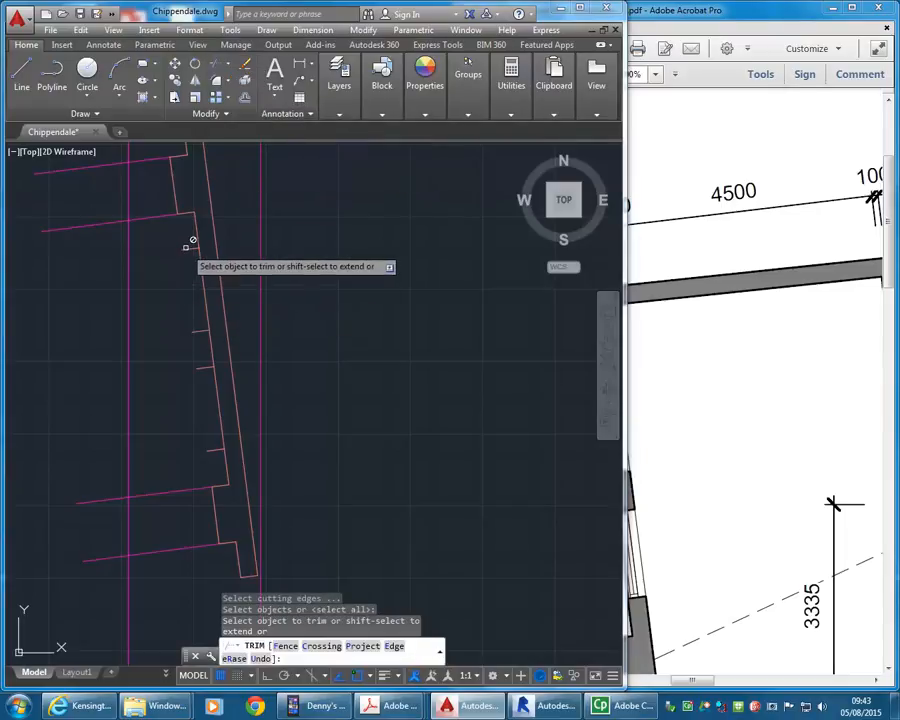
{"action": "left_click", "coordinate": [195, 249], "text": "shift"}
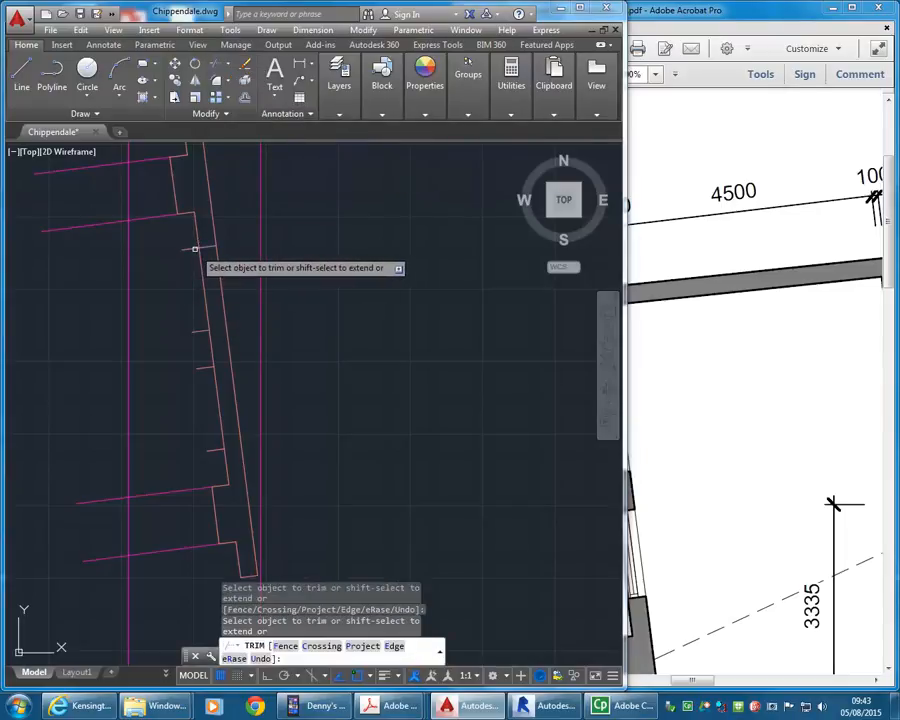
{"action": "left_click", "coordinate": [204, 328], "text": "shift"}
{"action": "left_click", "coordinate": [200, 331], "text": "shift"}
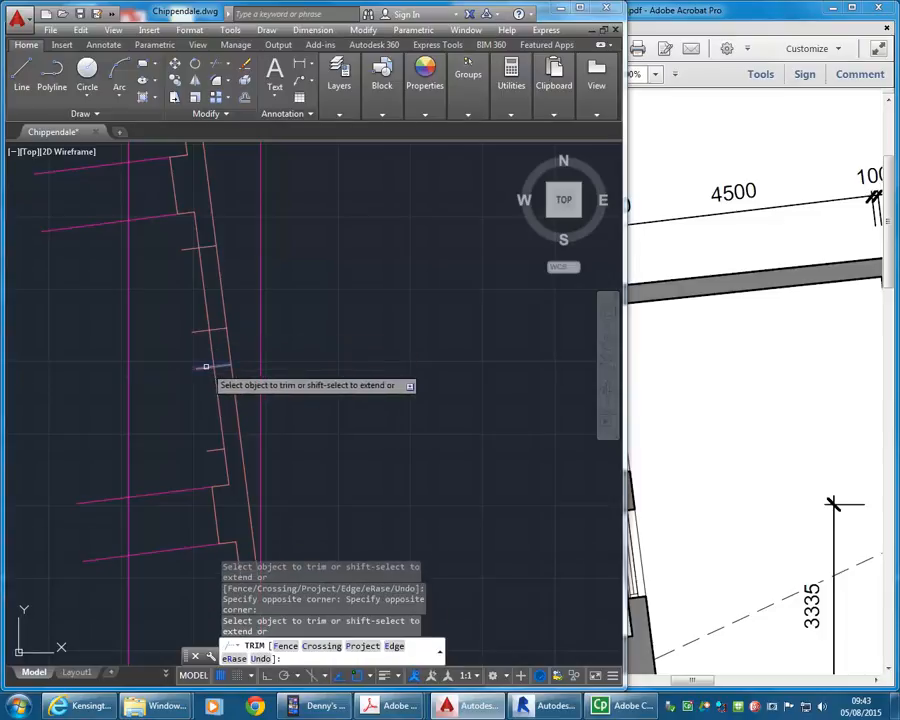
{"action": "left_click", "coordinate": [205, 368], "text": "shift"}
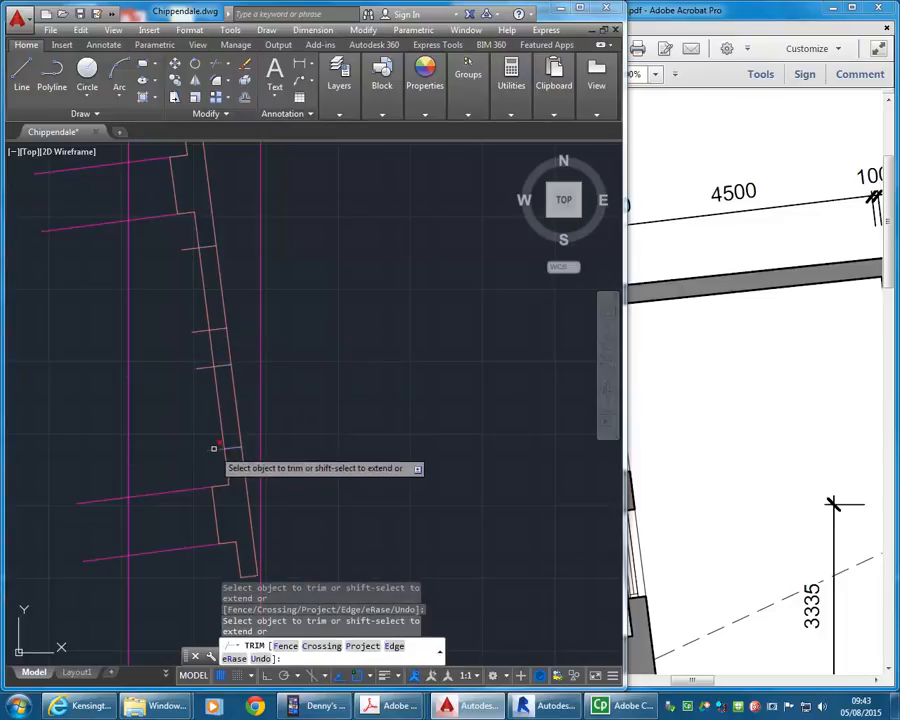
Trim the projecting line ends and the wall lines between the window edges to open two windows in the middle bay
{"action": "left_click", "coordinate": [195, 334]}
{"action": "left_click", "coordinate": [193, 327]}
{"action": "left_click", "coordinate": [186, 250]}
{"action": "left_click", "coordinate": [201, 271]}
{"action": "left_click", "coordinate": [218, 269]}
{"action": "left_click", "coordinate": [231, 383]}
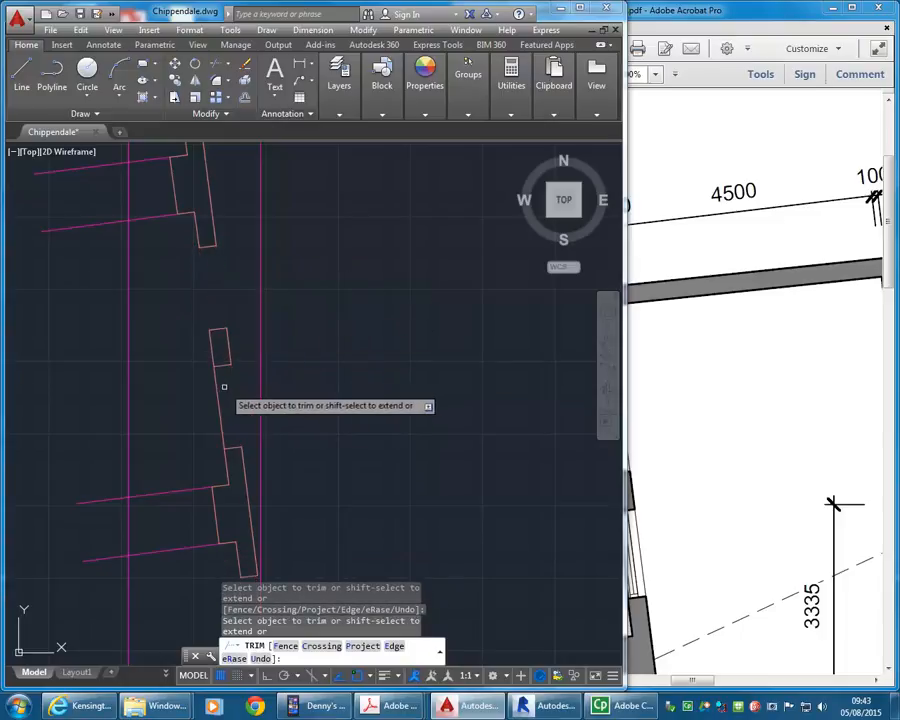
{"action": "left_click", "coordinate": [217, 388]}
{"action": "right_click", "coordinate": [190, 317]}
{"action": "left_click", "coordinate": [198, 323]}
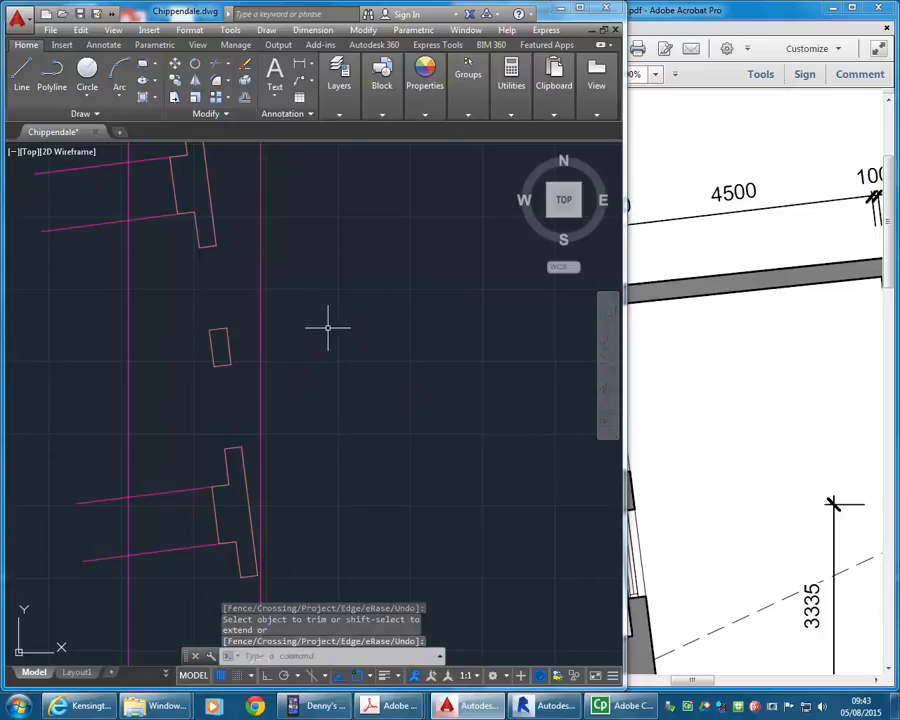
Inspect the whole plan and the corner where the sloping upper wall meets the right-hand wall
{"action": "scroll", "coordinate": [240, 315], "scroll_direction": "down", "scroll_amount": 4}
{"action": "scroll", "coordinate": [280, 310], "scroll_direction": "up", "scroll_amount": 1}
{"action": "middle_click_drag", "start_coordinate": [307, 318], "coordinate": [262, 382]}
{"action": "scroll", "coordinate": [271, 378], "scroll_direction": "up", "scroll_amount": 3}
{"action": "scroll", "coordinate": [300, 364], "scroll_direction": "down", "scroll_amount": 3}
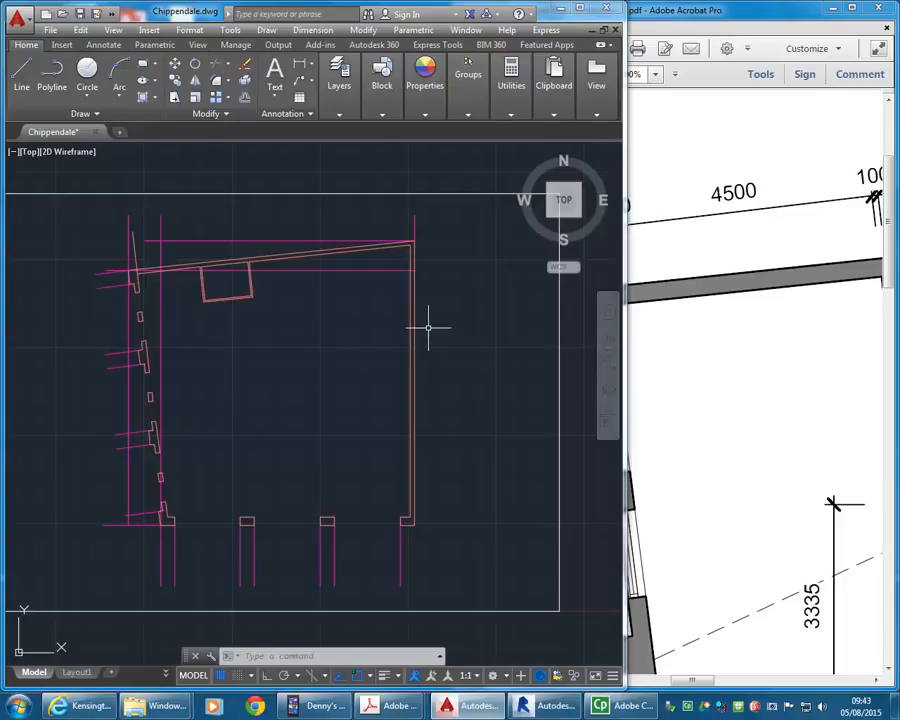
{"action": "scroll", "coordinate": [427, 255], "scroll_direction": "up", "scroll_amount": 4}
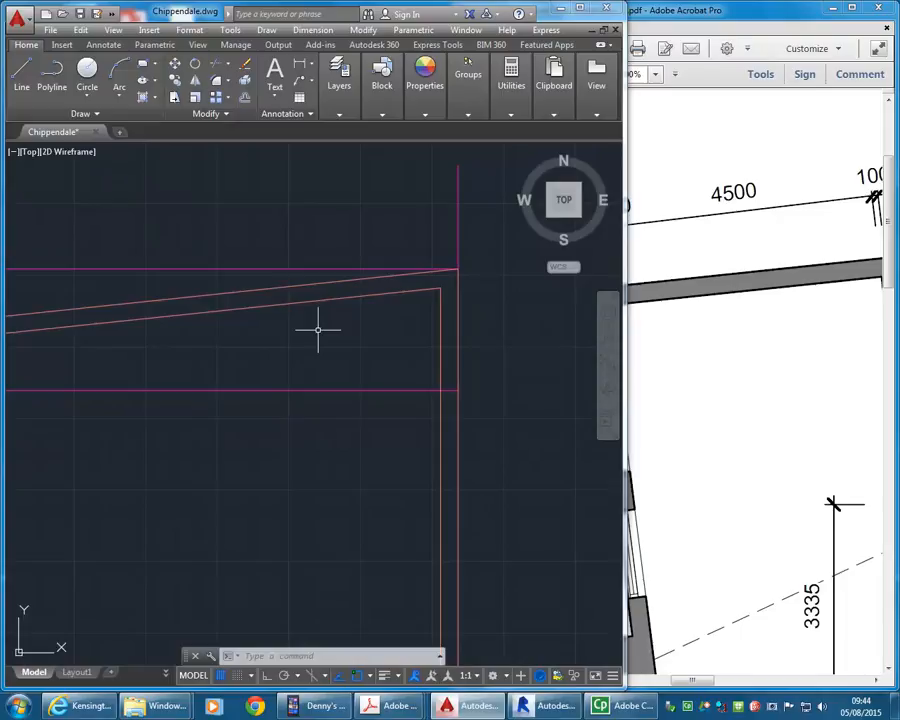
{"action": "scroll", "coordinate": [311, 334], "scroll_direction": "down", "scroll_amount": 6}
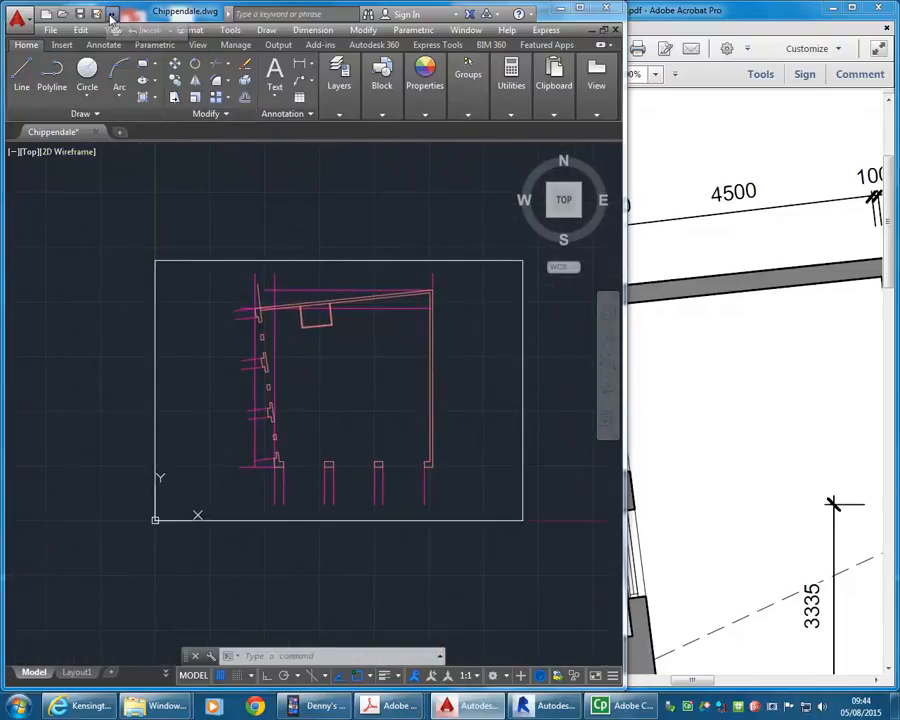
Undo the trimming and edge line extensions of the middle bay's windows
{"action": "left_click", "coordinate": [112, 16]}
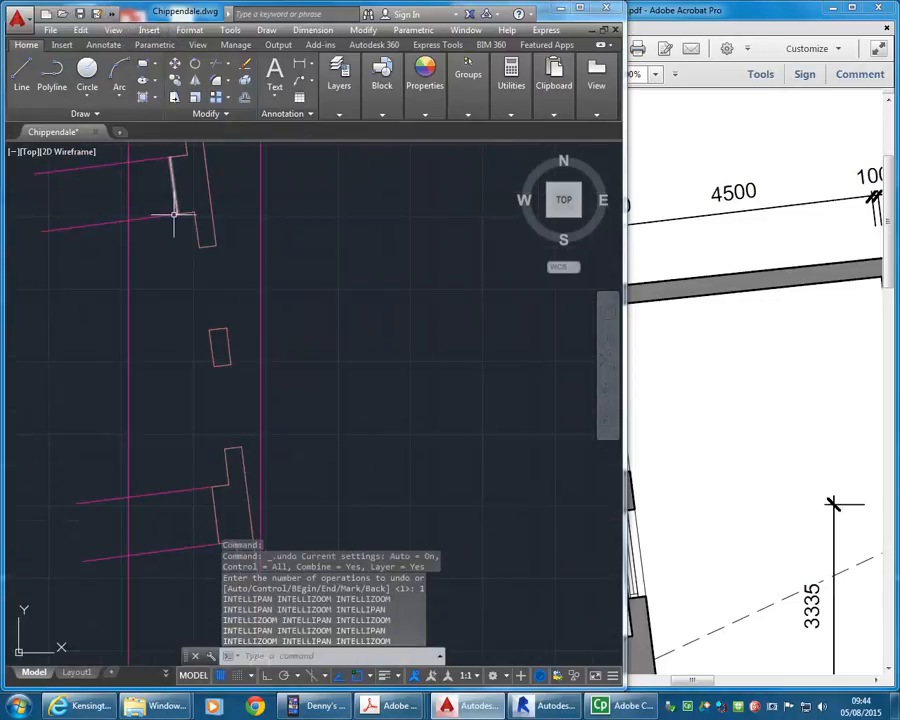
{"action": "key", "text": "Return"}
{"action": "key", "text": "Return"}
{"action": "key", "text": "Return"}
{"action": "key", "text": "Return"}
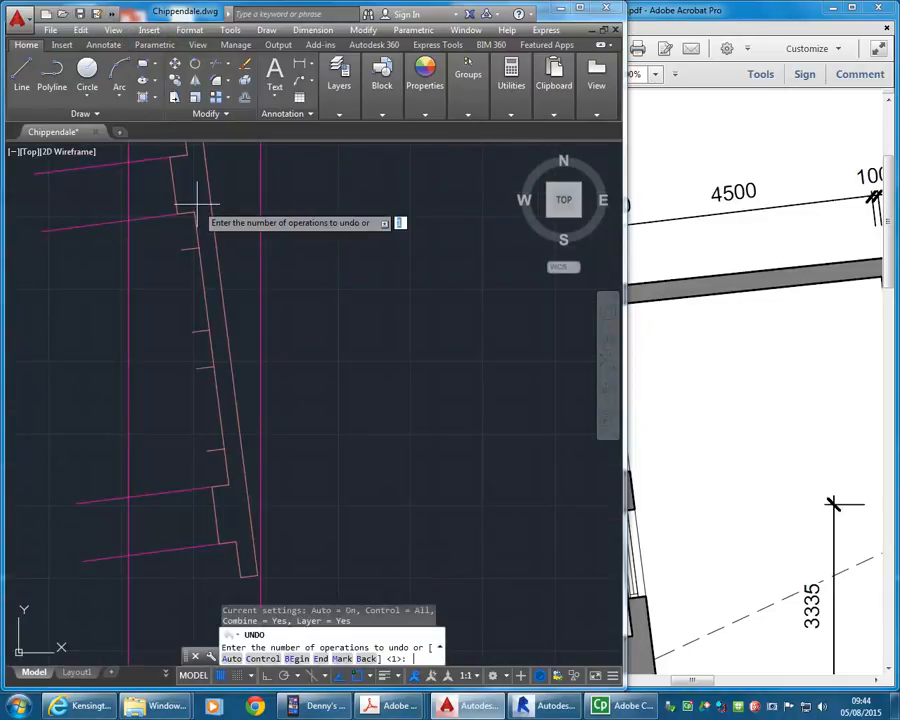
Extend the middle bay's window edge lines across to the inner wall line using Trim, with all objects as cutting edges
{"action": "scroll", "coordinate": [271, 245], "scroll_direction": "down", "scroll_amount": 3}
{"action": "middle_click_drag", "start_coordinate": [263, 255], "coordinate": [261, 271]}
{"action": "scroll", "coordinate": [244, 255], "scroll_direction": "up", "scroll_amount": 1}
{"action": "mouse_move", "coordinate": [211, 253]}
{"action": "middle_mouse_down"}
{"action": "mouse_move", "coordinate": [211, 274]}
{"action": "mouse_move", "coordinate": [186, 310]}
{"action": "middle_mouse_up"}
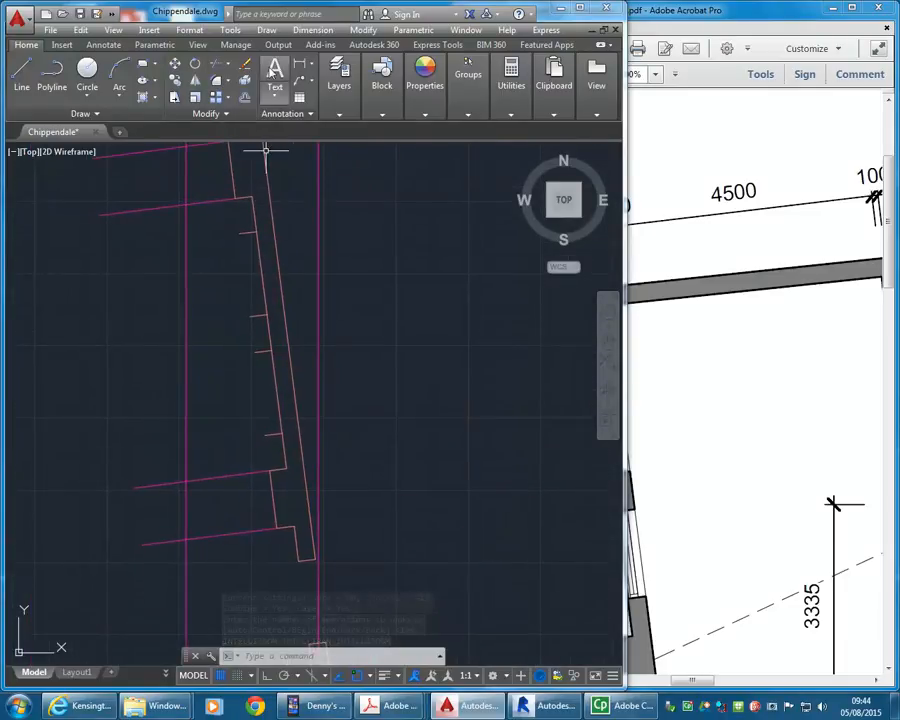
{"action": "left_click", "coordinate": [217, 64]}
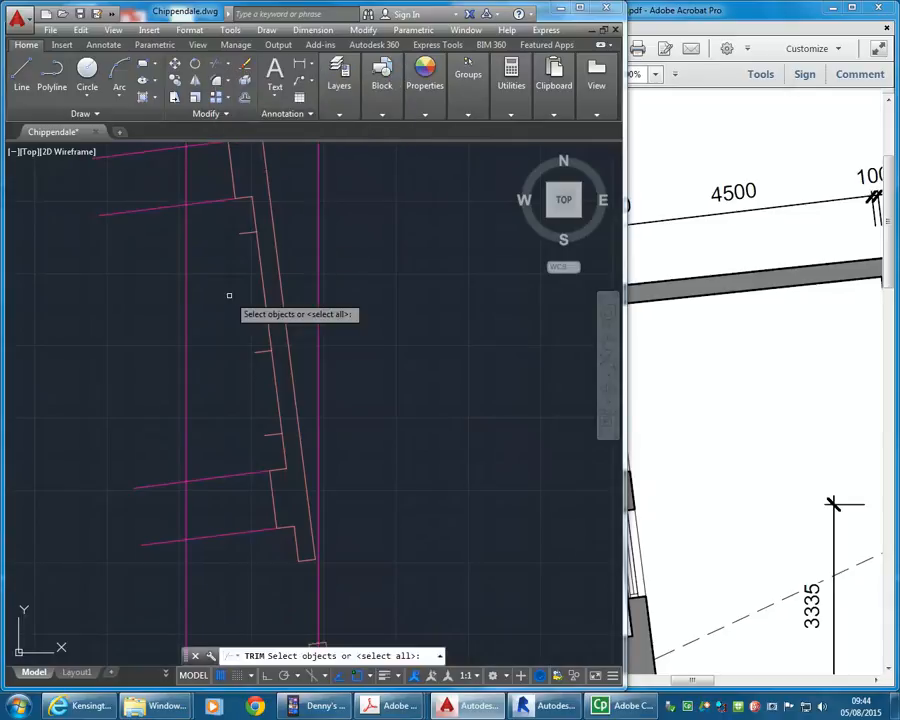
{"action": "key", "text": "Return"}
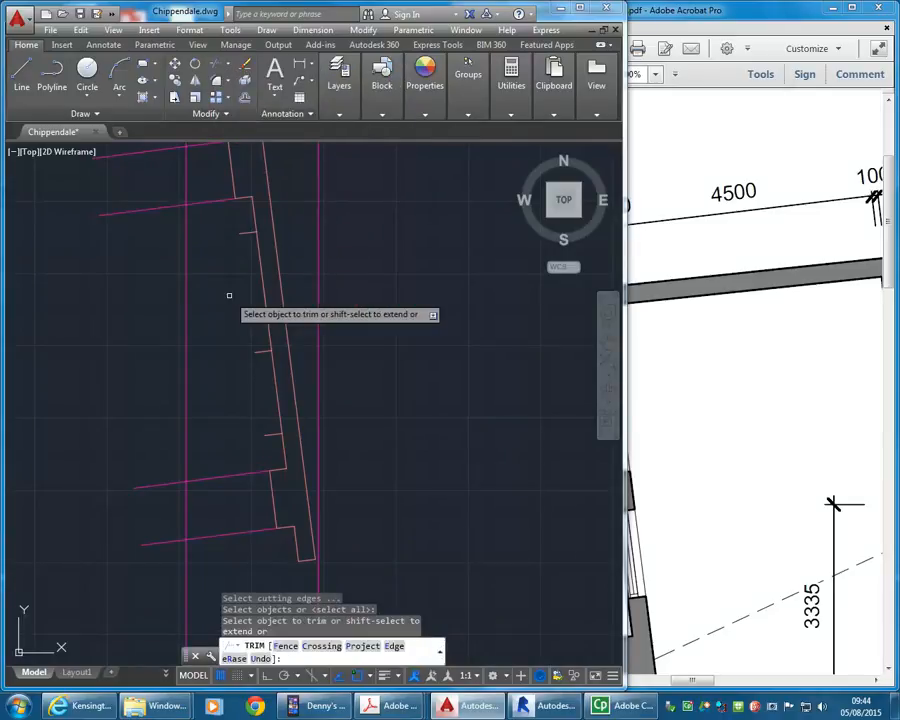
{"action": "scroll", "coordinate": [256, 229], "scroll_direction": "up", "scroll_amount": 4}
{"action": "middle_click_drag", "start_coordinate": [256, 229], "coordinate": [255, 302]}
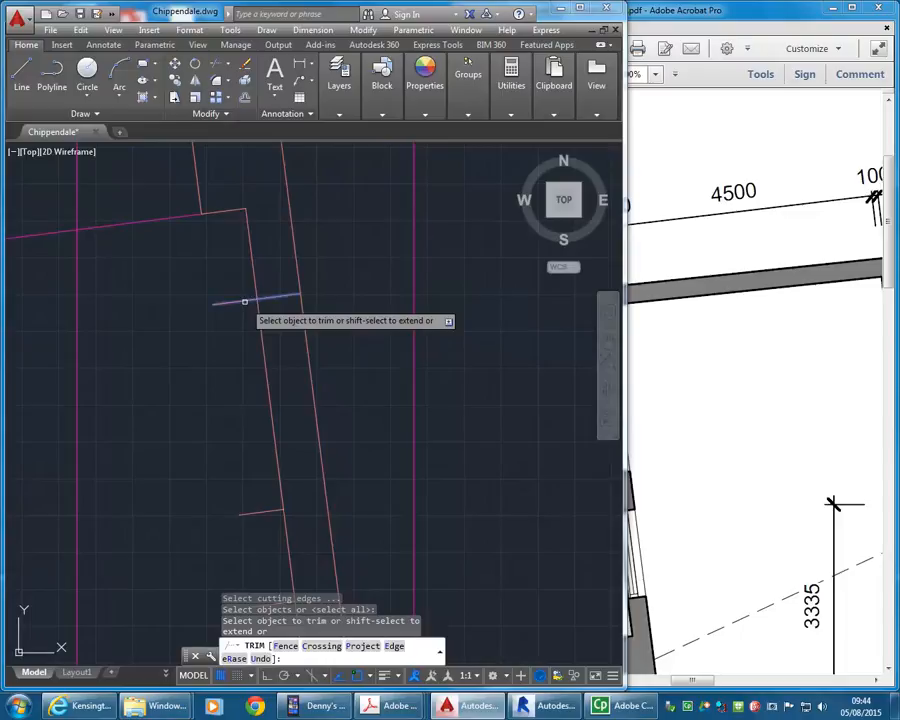
{"action": "left_click", "coordinate": [244, 301]}
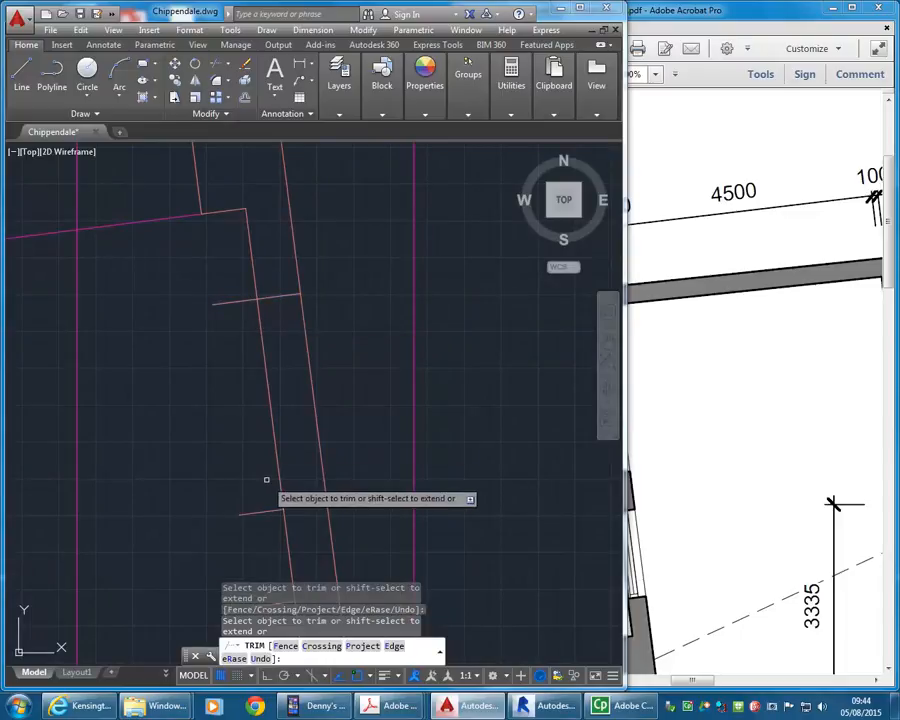
{"action": "mouse_move", "coordinate": [253, 449]}
{"action": "middle_mouse_down"}
{"action": "mouse_move", "coordinate": [239, 404]}
{"action": "mouse_move", "coordinate": [204, 364]}
{"action": "middle_mouse_up"}
{"action": "scroll", "coordinate": [204, 364], "scroll_direction": "down", "scroll_amount": 1}
{"action": "mouse_move", "coordinate": [204, 434]}
{"action": "middle_mouse_down"}
{"action": "mouse_move", "coordinate": [188, 361]}
{"action": "mouse_move", "coordinate": [202, 389]}
{"action": "middle_mouse_up"}
{"action": "scroll", "coordinate": [202, 389], "scroll_direction": "up", "scroll_amount": 1}
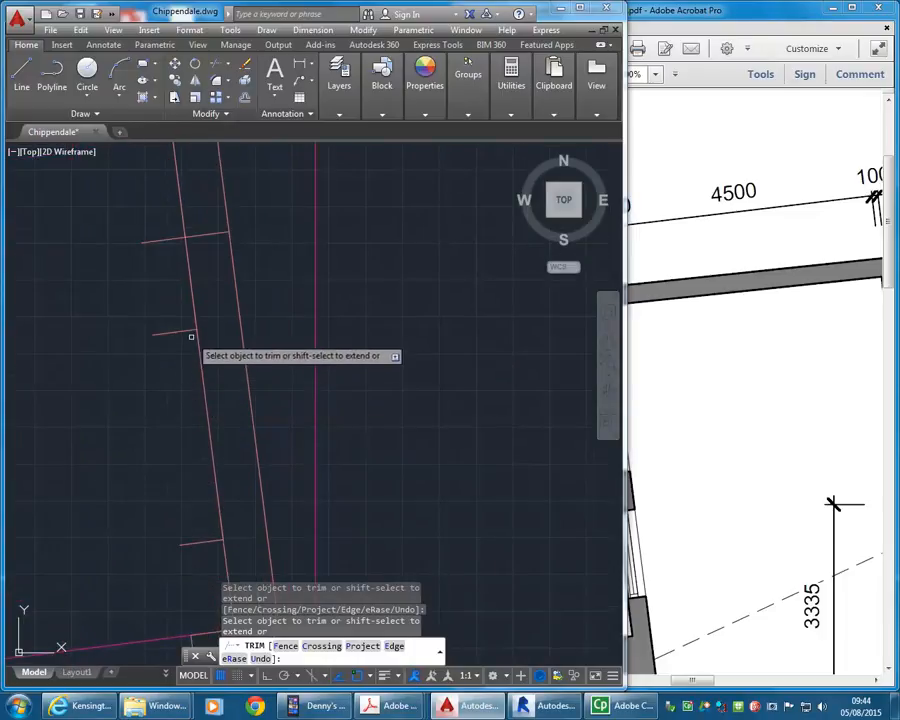
{"action": "left_click", "coordinate": [187, 330], "text": "shift"}
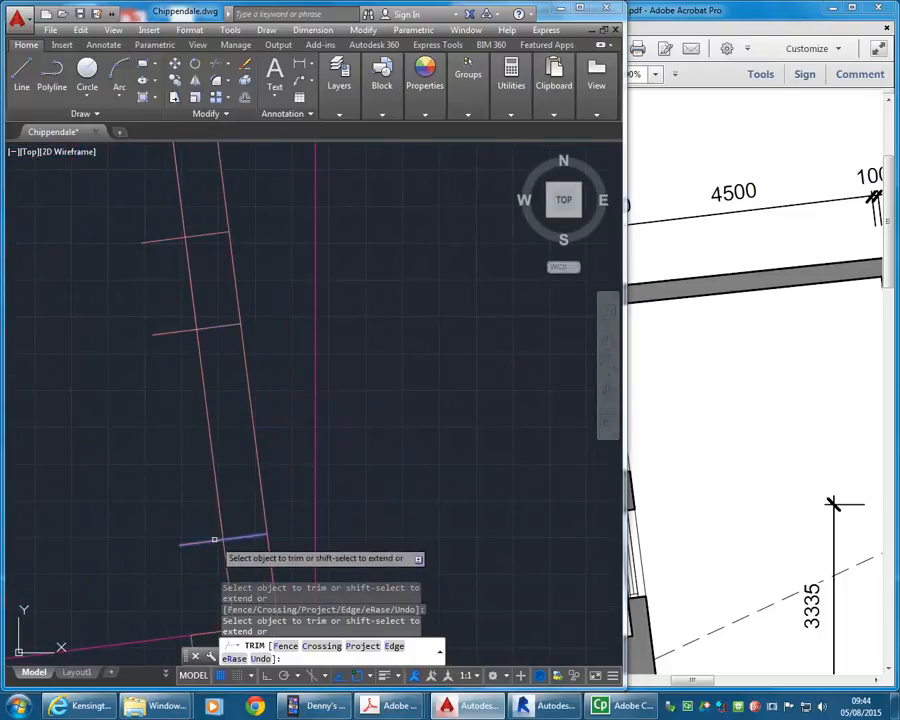
{"action": "left_click", "coordinate": [214, 540], "text": "shift"}
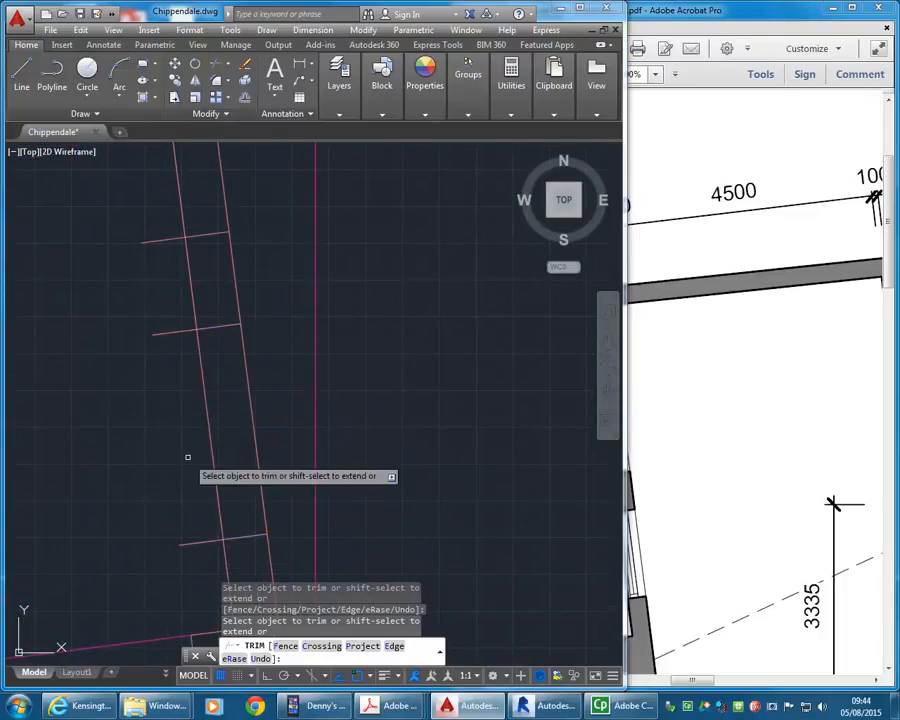
Trim the middle bay's projecting edge line ends and the wall lines between the edges to open its two windows
{"action": "left_click", "coordinate": [191, 545]}
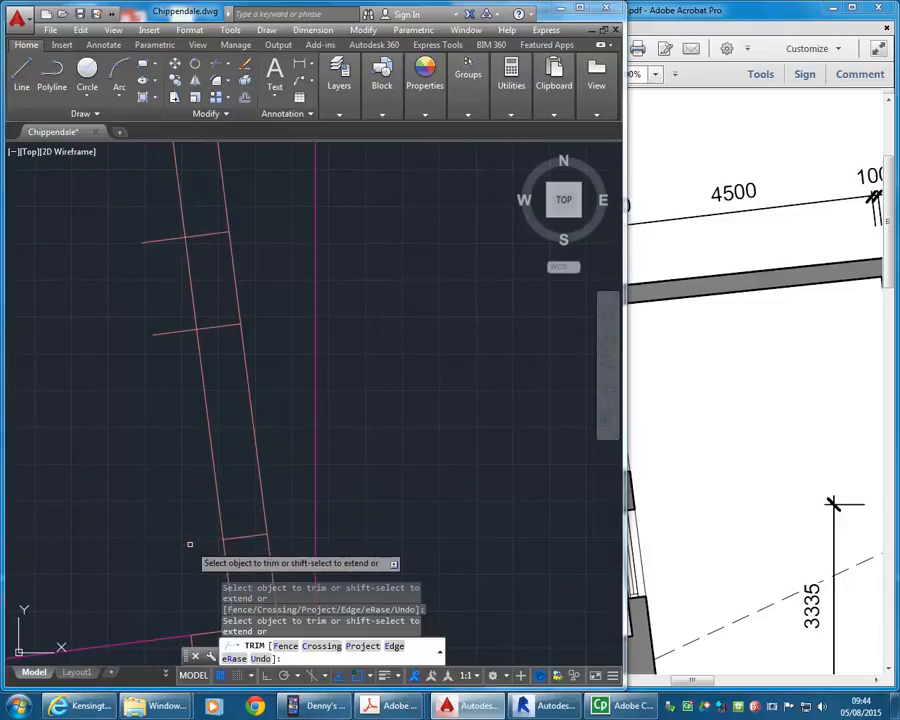
{"action": "left_click", "coordinate": [165, 334]}
{"action": "middle_click_drag", "start_coordinate": [160, 313], "coordinate": [167, 414]}
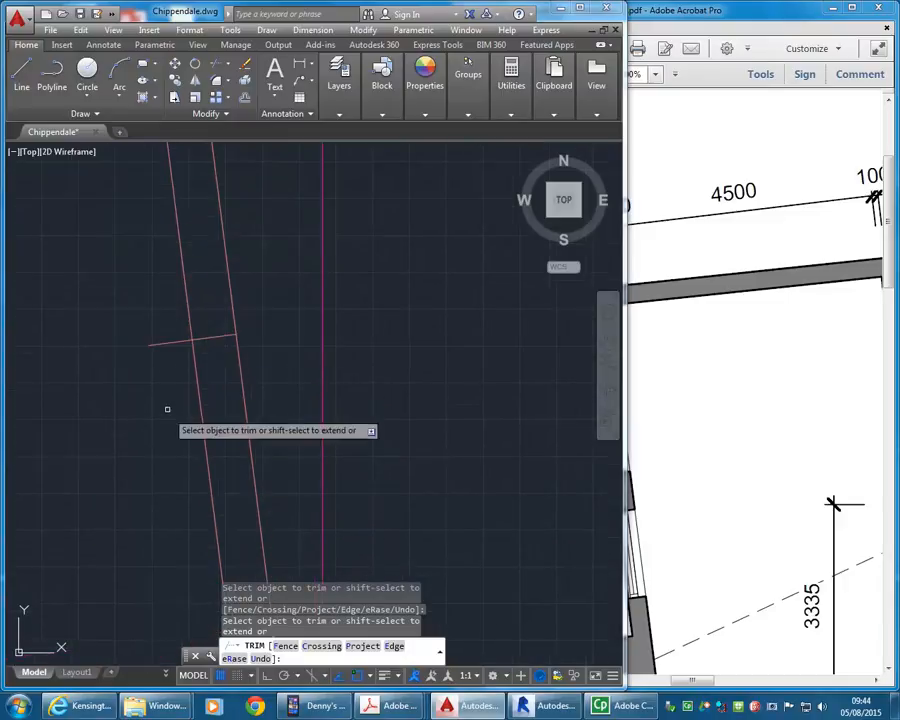
{"action": "left_click", "coordinate": [166, 342]}
{"action": "middle_click_drag", "start_coordinate": [158, 211], "coordinate": [164, 382]}
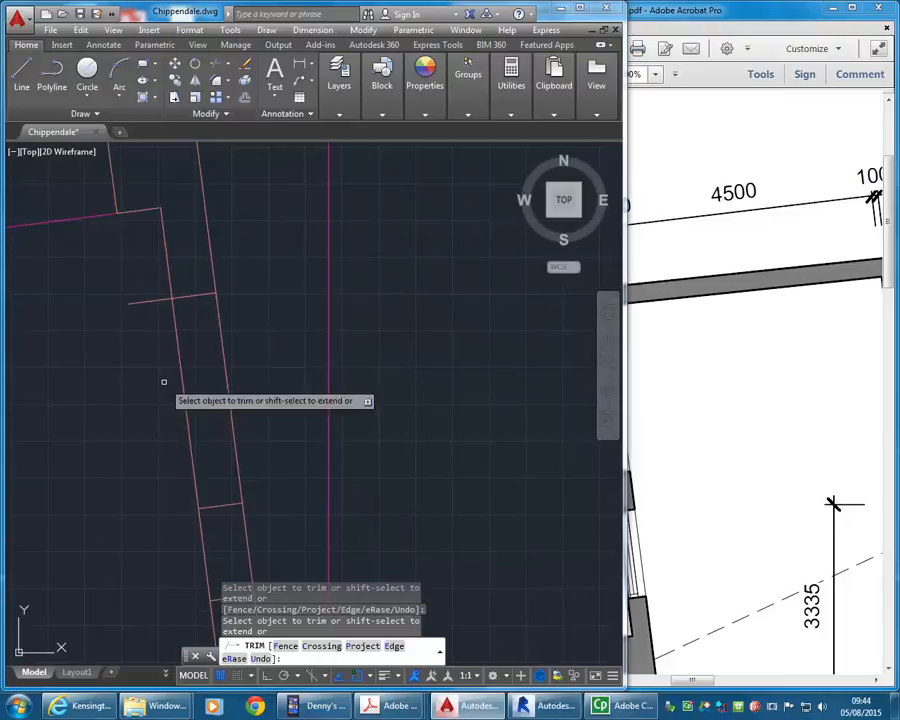
{"action": "left_click", "coordinate": [137, 299]}
{"action": "left_click", "coordinate": [259, 372]}
{"action": "left_click", "coordinate": [146, 421]}
{"action": "middle_click_drag", "start_coordinate": [166, 426], "coordinate": [142, 266]}
{"action": "scroll", "coordinate": [202, 355], "scroll_direction": "down", "scroll_amount": 2}
{"action": "right_click", "coordinate": [166, 401]}
{"action": "left_click", "coordinate": [190, 406]}
Examine the plan's upper right corner in the drawing and the corner room's dimensions in the PDF
{"action": "scroll", "coordinate": [304, 374], "scroll_direction": "down", "scroll_amount": 5}
{"action": "middle_click_drag", "start_coordinate": [304, 374], "coordinate": [165, 460]}
{"action": "scroll", "coordinate": [372, 296], "scroll_direction": "up", "scroll_amount": 6}
{"action": "left_click", "coordinate": [724, 450]}
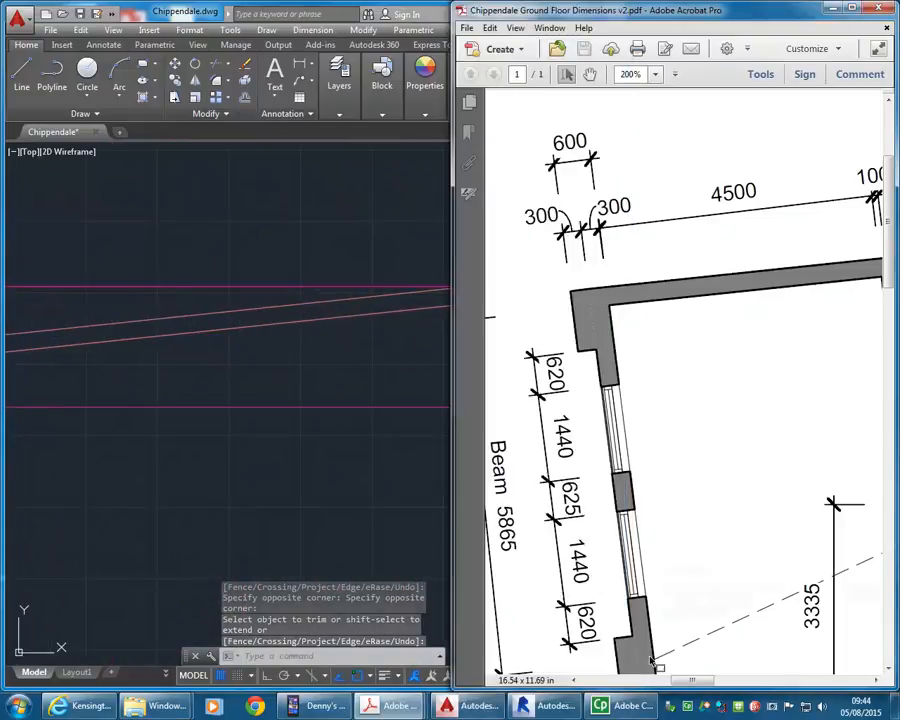
{"action": "left_click_drag", "start_coordinate": [692, 681], "coordinate": [800, 683]}
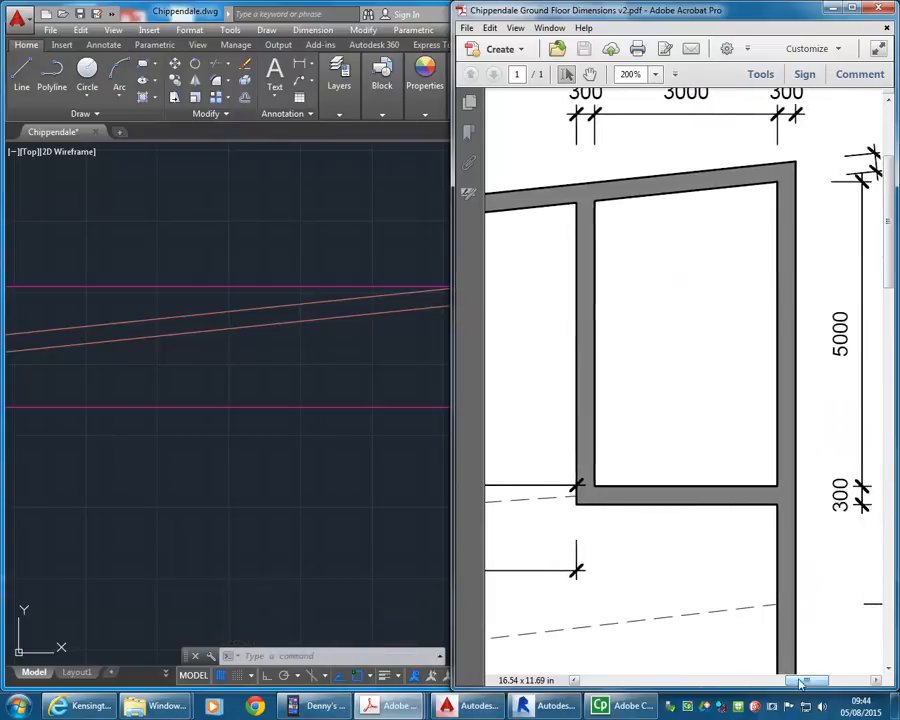
{"action": "left_click", "coordinate": [270, 511]}
{"action": "left_click_drag", "start_coordinate": [623, 539], "coordinate": [541, 533]}
{"action": "scroll", "coordinate": [700, 300], "scroll_direction": "up", "scroll_amount": 1}
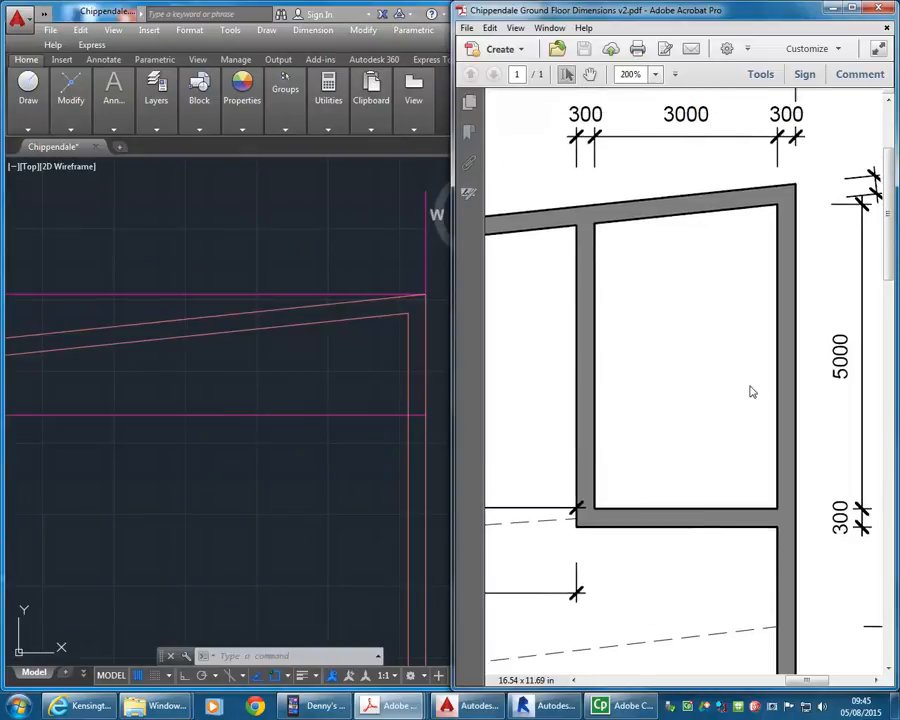
Widen the drawing window and offset the right-hand wall's inner line 3000 to the left
{"action": "left_click", "coordinate": [318, 451]}
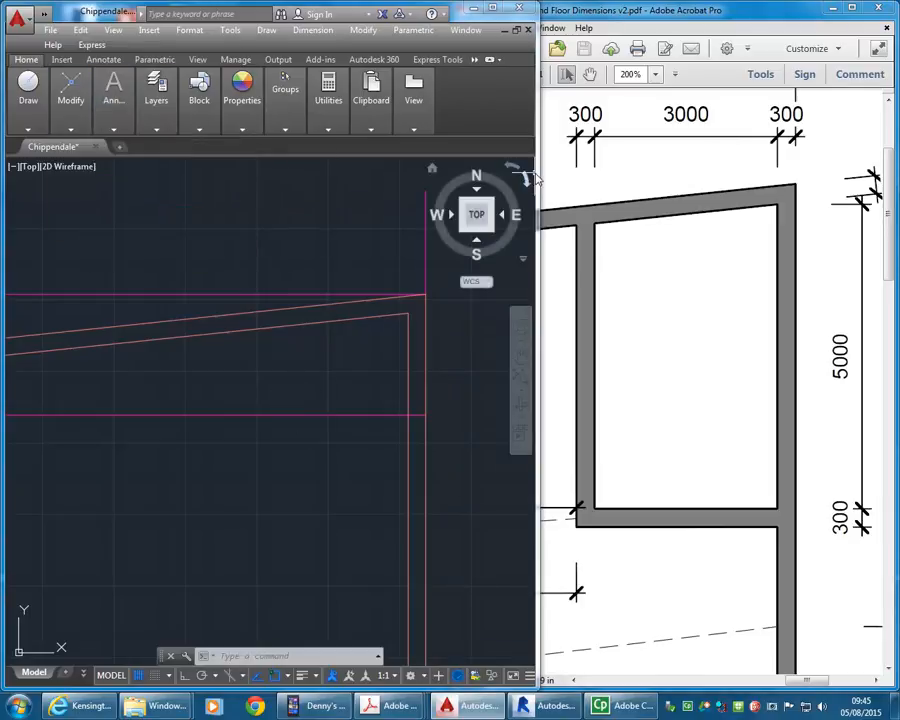
{"action": "left_click_drag", "start_coordinate": [539, 172], "coordinate": [583, 172]}
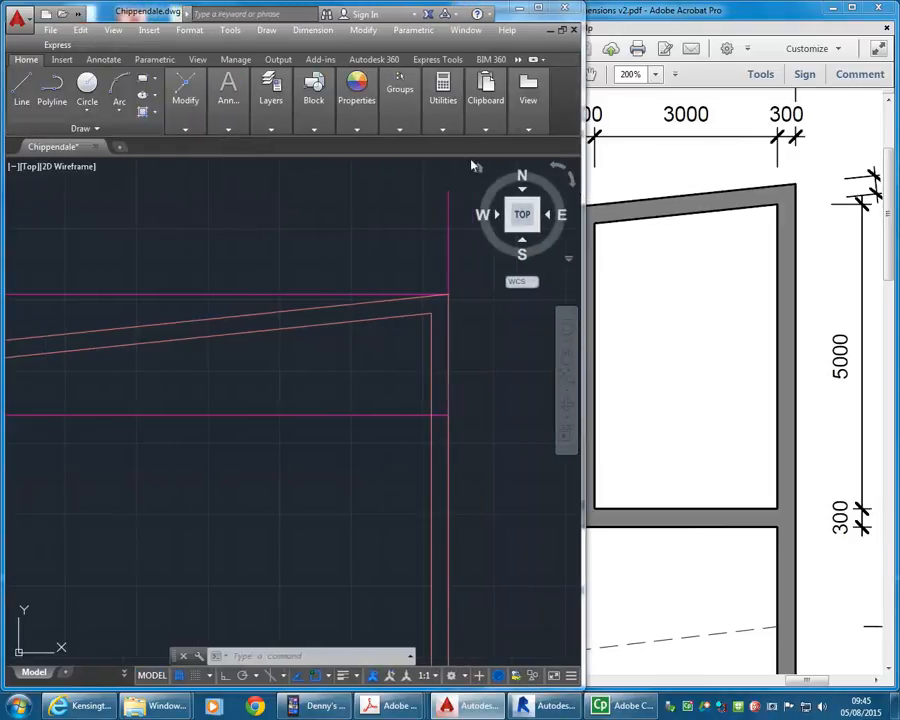
{"action": "left_click_drag", "start_coordinate": [585, 188], "coordinate": [656, 188]}
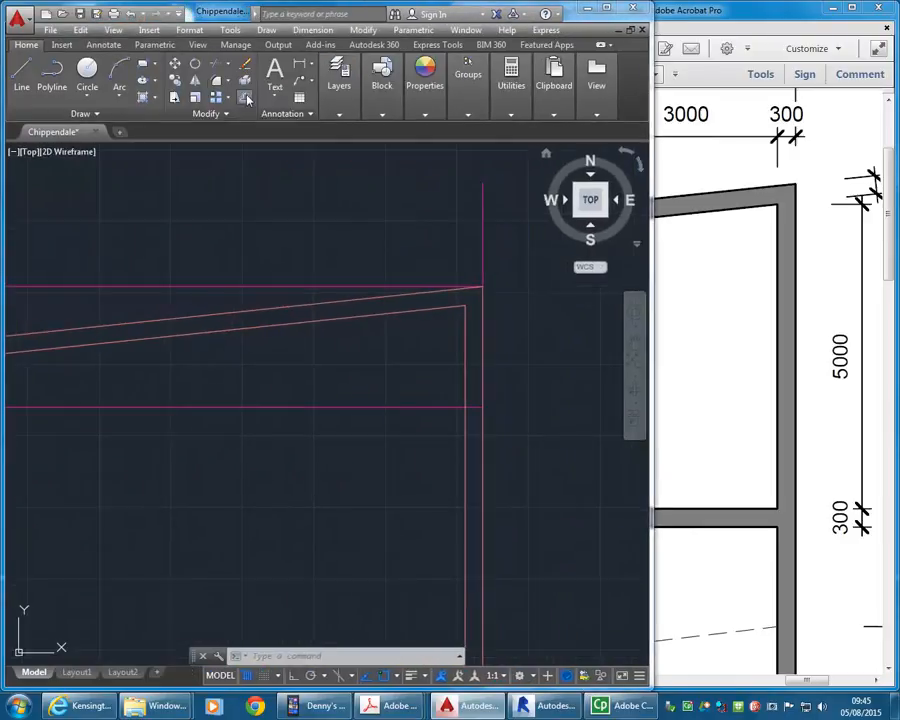
{"action": "left_click", "coordinate": [244, 97]}
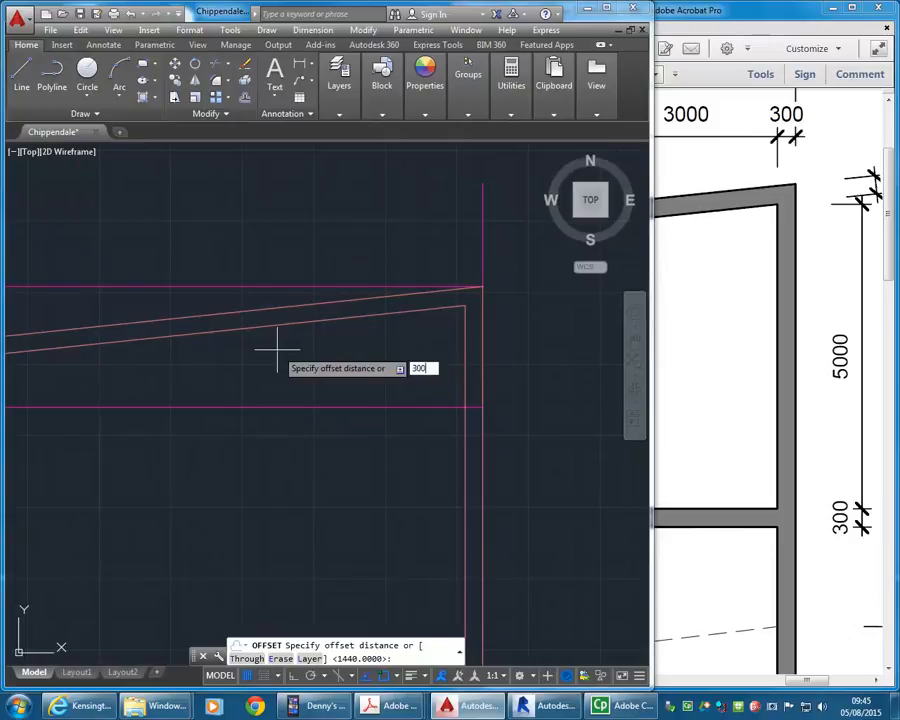
{"action": "type", "text": "3000"}
{"action": "key", "text": "Return"}
{"action": "left_click", "coordinate": [466, 346]}
{"action": "left_click", "coordinate": [357, 338]}
{"action": "key", "text": "Return"}
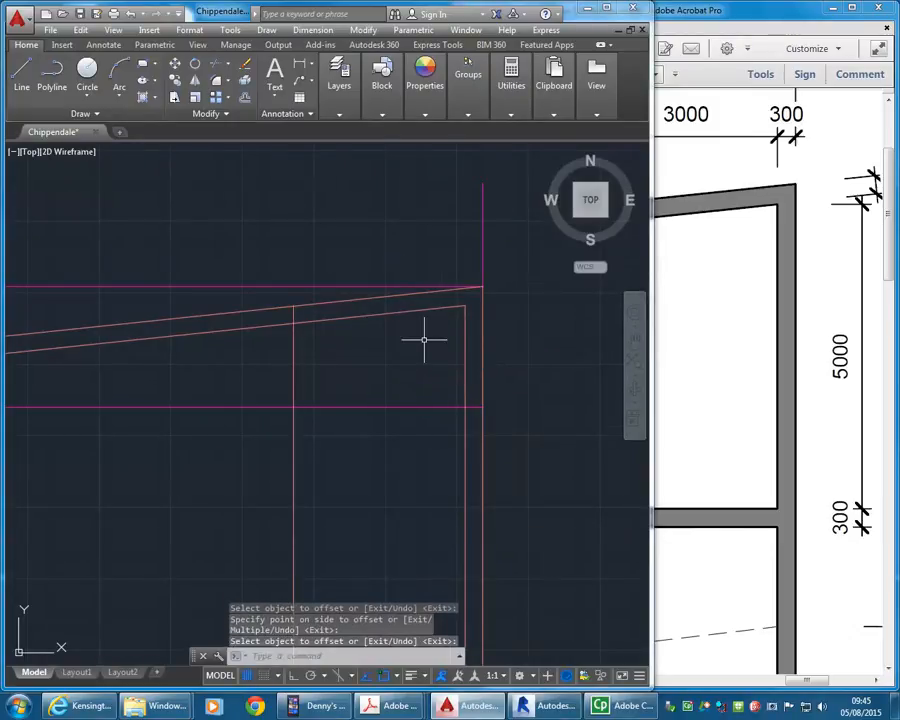
Draw a horizontal helper line leftward from the inner upper right wall corner, past the new vertical line
{"action": "middle_click_drag", "start_coordinate": [424, 340], "coordinate": [373, 311]}
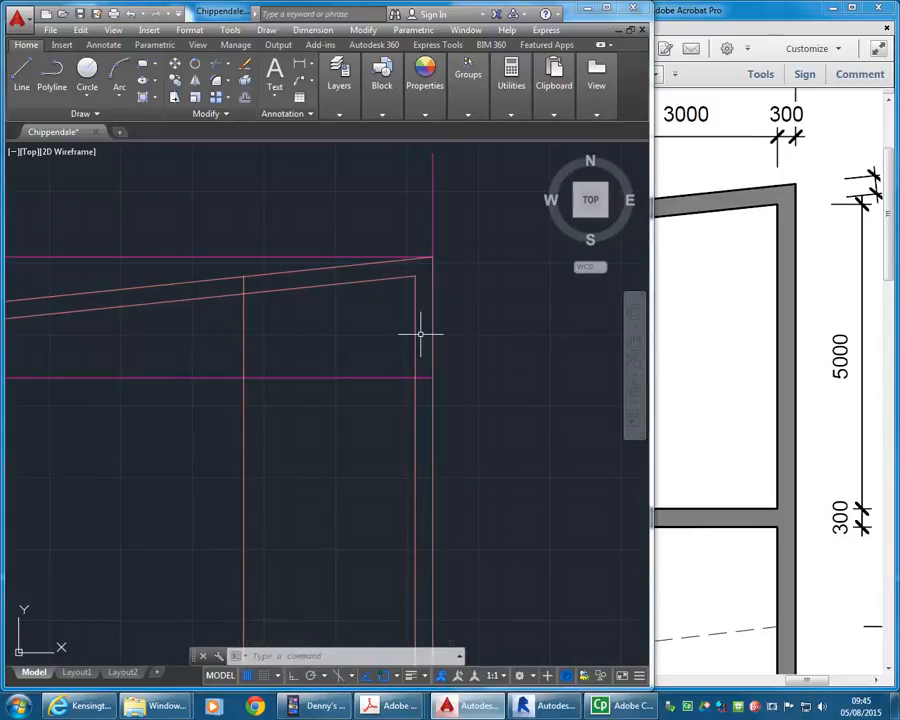
{"action": "left_click", "coordinate": [21, 72]}
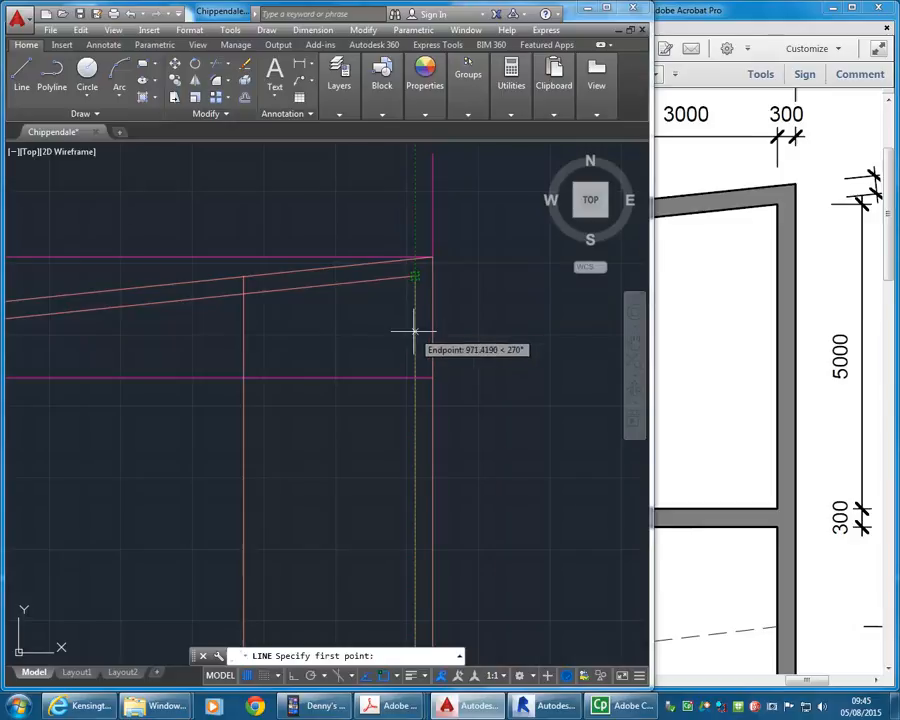
{"action": "left_click", "coordinate": [415, 275]}
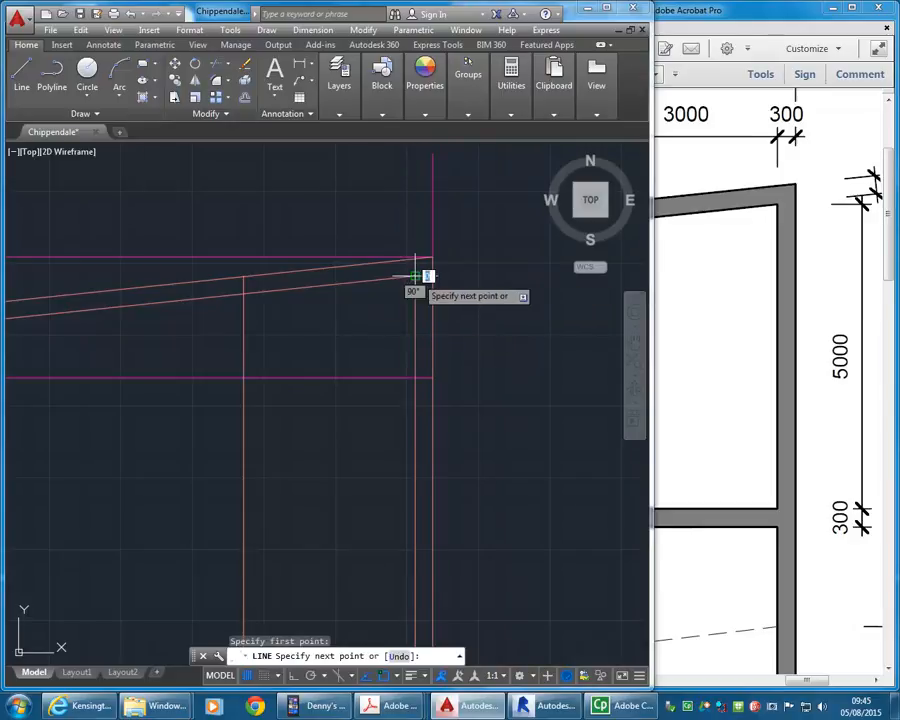
{"action": "left_click", "coordinate": [95, 274]}
{"action": "right_click", "coordinate": [125, 225]}
{"action": "left_click", "coordinate": [142, 232]}
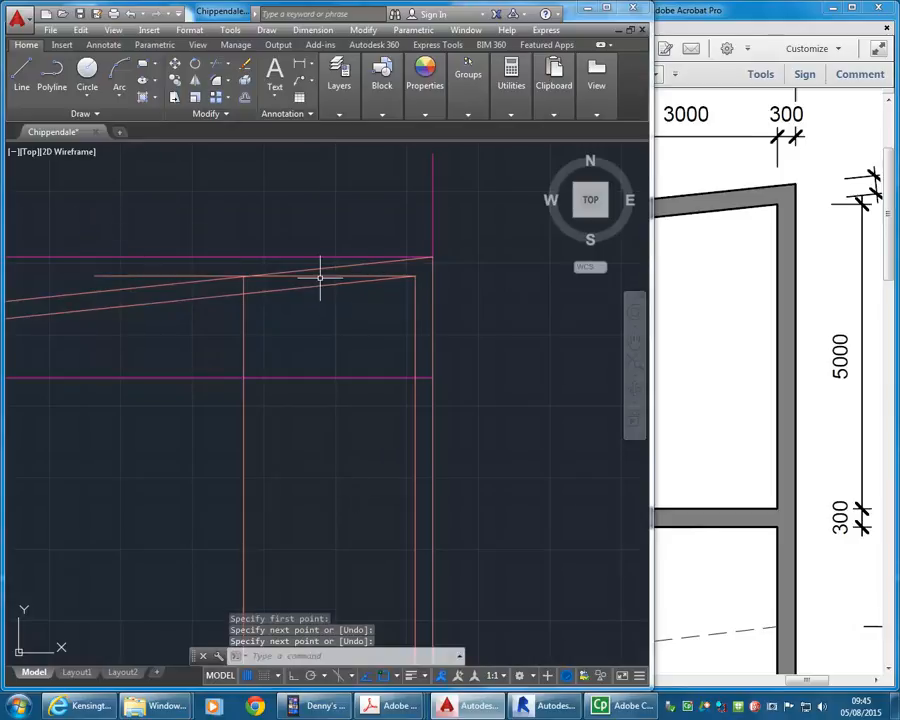
Offset the horizontal helper line 5000 downward to place the corner room's lower wall line
{"action": "left_click", "coordinate": [245, 99]}
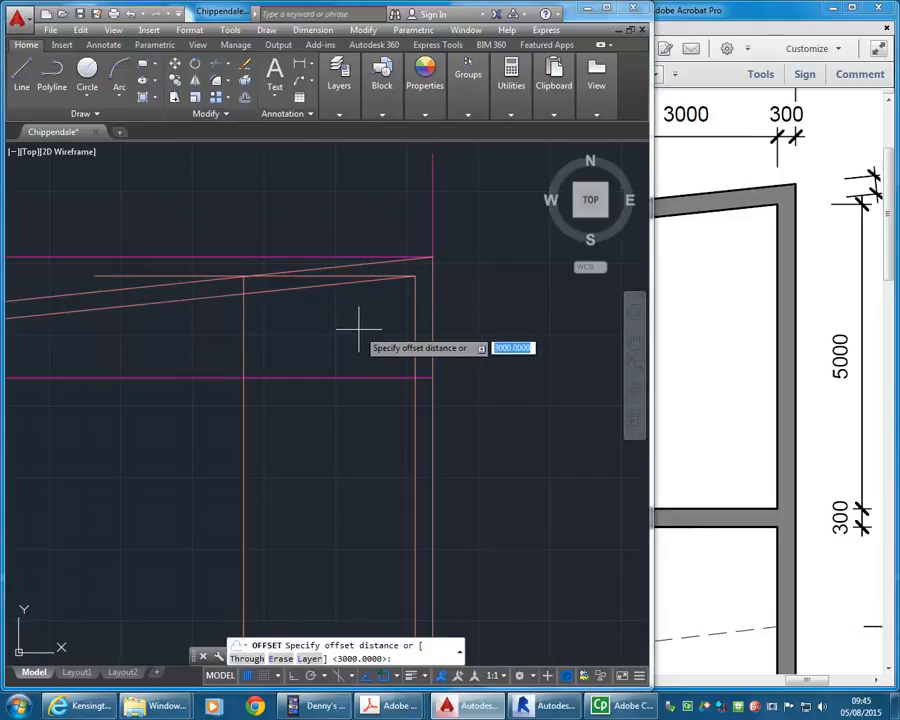
{"action": "key", "text": "Return"}
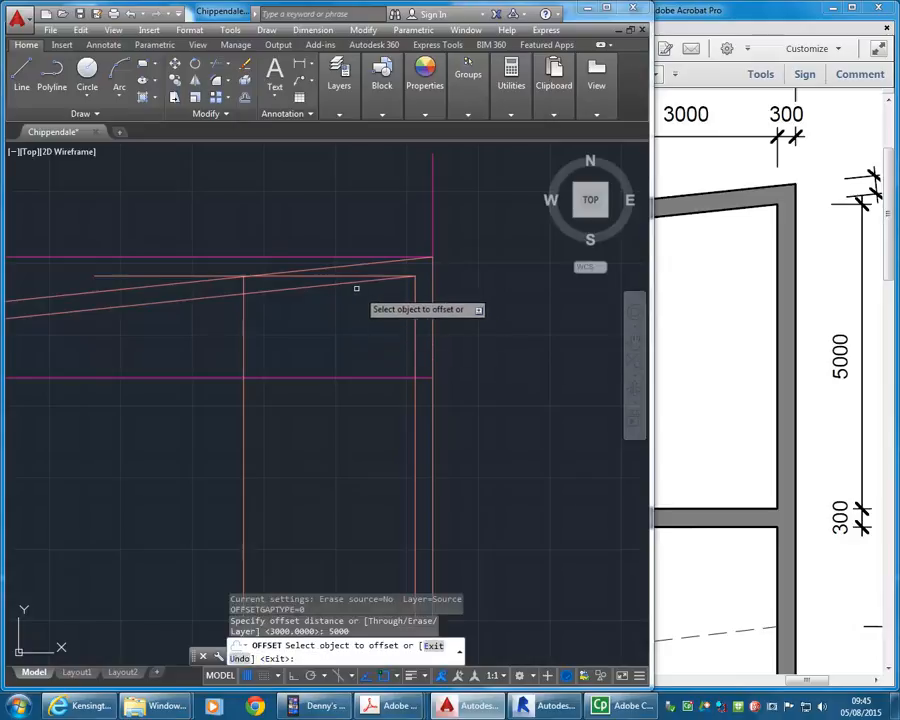
{"action": "left_click", "coordinate": [351, 275]}
{"action": "left_click", "coordinate": [357, 509]}
{"action": "key", "text": "Return"}
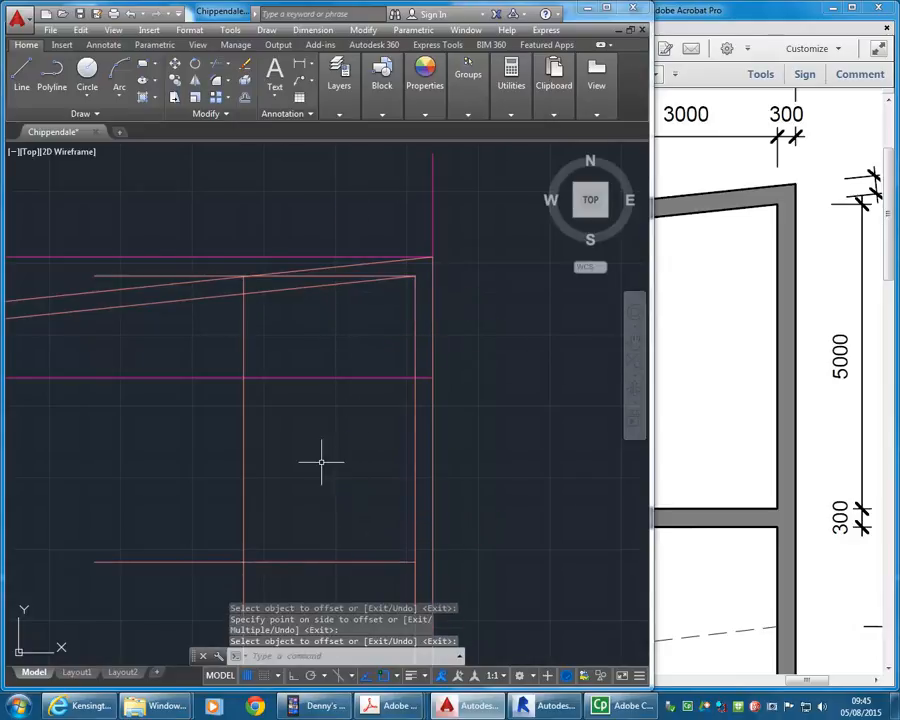
Offset the corner room's vertical line to the left and its lower horizontal line downward, each by 300
{"action": "middle_click_drag", "start_coordinate": [331, 472], "coordinate": [376, 394]}
{"action": "key", "text": "Return"}
{"action": "type", "text": "300"}
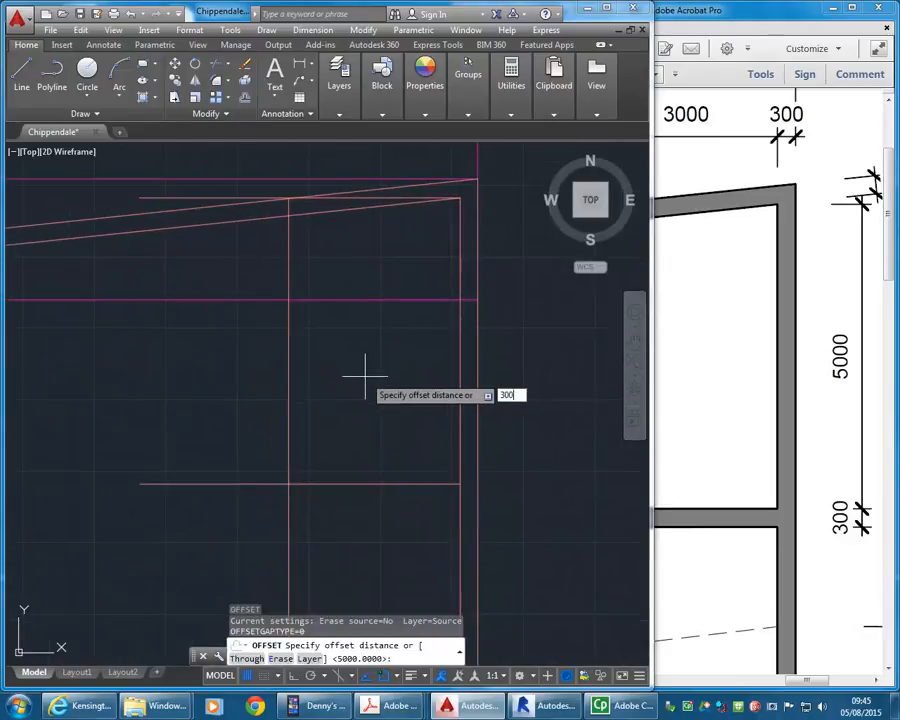
{"action": "key", "text": "Return"}
{"action": "left_click", "coordinate": [289, 398]}
{"action": "left_click", "coordinate": [241, 399]}
{"action": "left_click", "coordinate": [334, 484]}
{"action": "left_click", "coordinate": [334, 510]}
Fillet the corner room's inner and outer line pairs into square lower left corners, and erase the horizontal helper line
{"action": "left_click", "coordinate": [216, 86]}
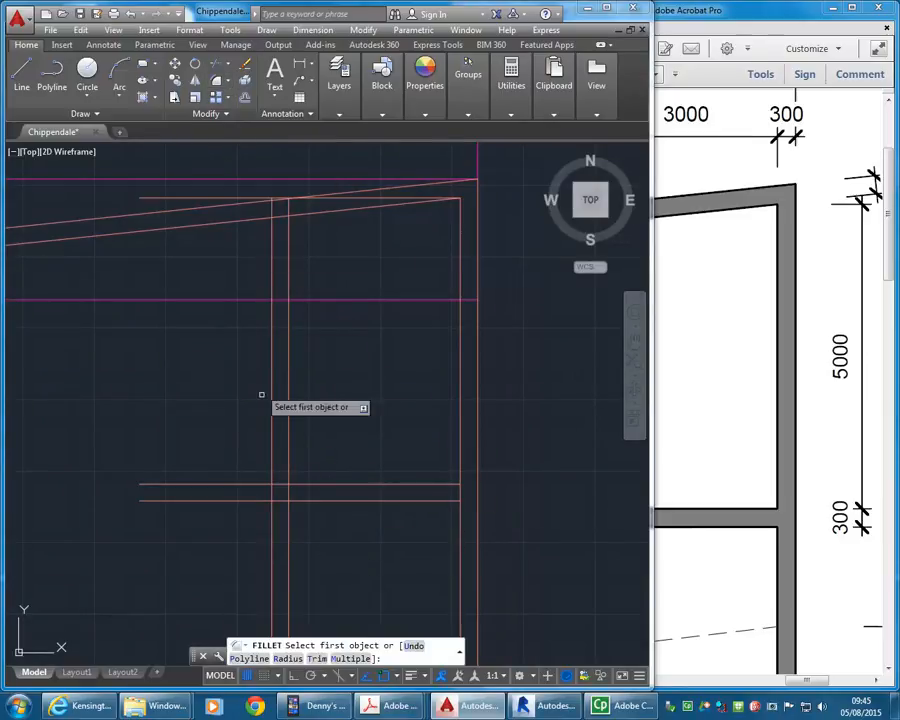
{"action": "left_click", "coordinate": [289, 468]}
{"action": "left_click", "coordinate": [291, 484]}
{"action": "key", "text": "Return"}
{"action": "left_click", "coordinate": [271, 476]}
{"action": "left_click", "coordinate": [282, 501]}
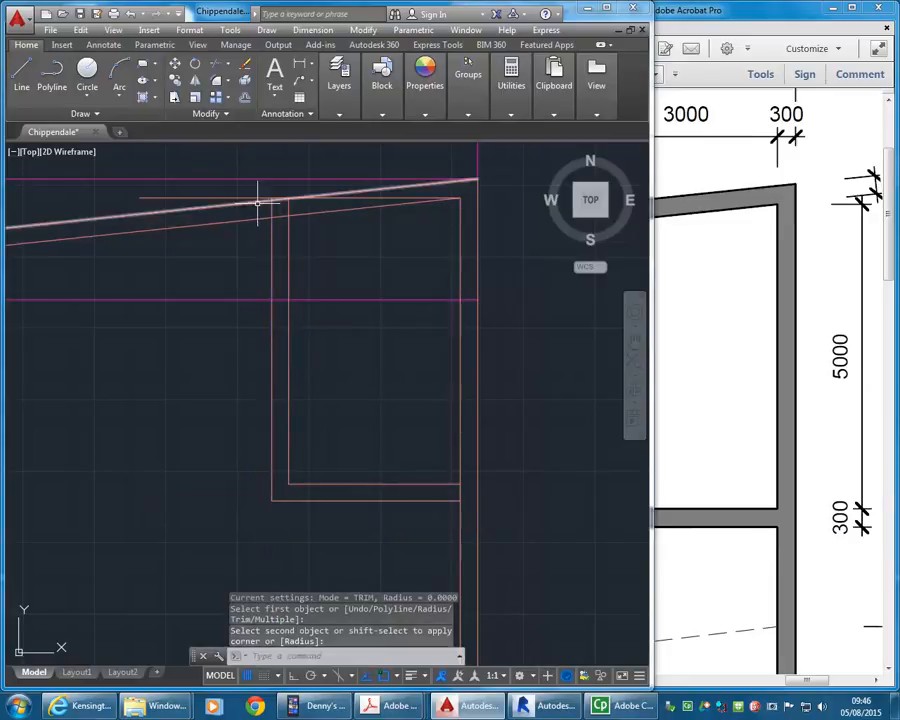
{"action": "left_click", "coordinate": [225, 198]}
{"action": "key", "text": "Delete"}
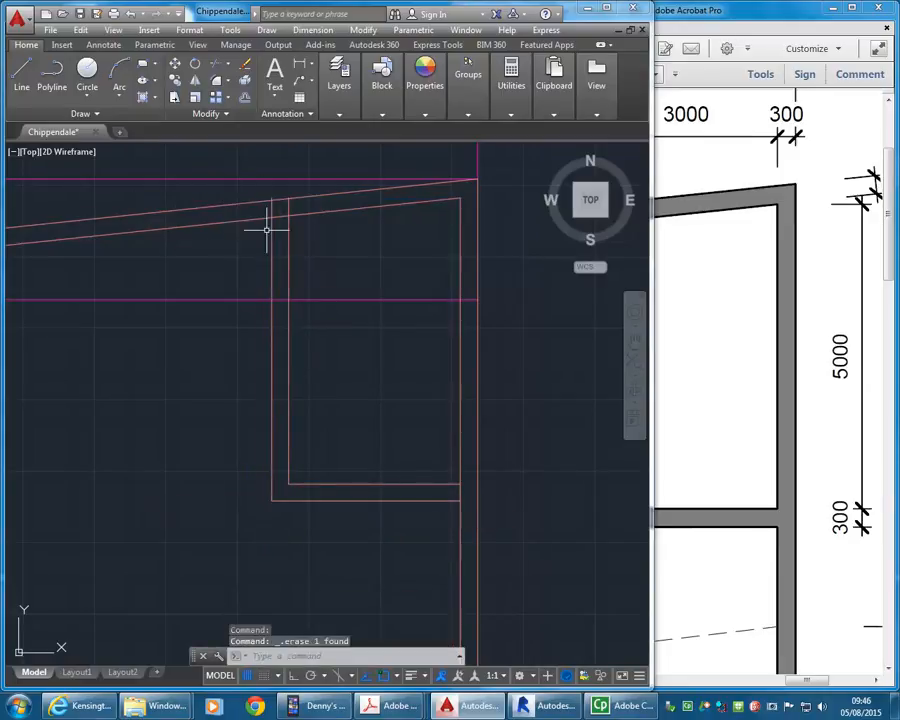
Trim the corner room's walls where they meet the sloping upper wall and the right-hand wall to form open junctions
{"action": "left_click", "coordinate": [214, 70]}
{"action": "left_click", "coordinate": [306, 210]}
{"action": "left_click", "coordinate": [331, 400]}
{"action": "left_click", "coordinate": [265, 530]}
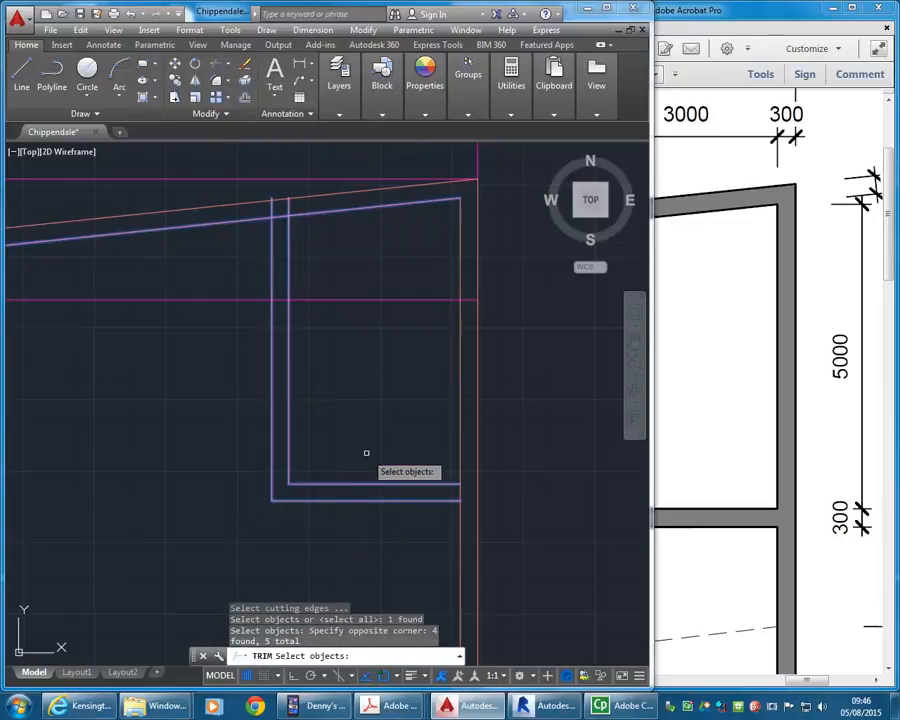
{"action": "key", "text": "Return"}
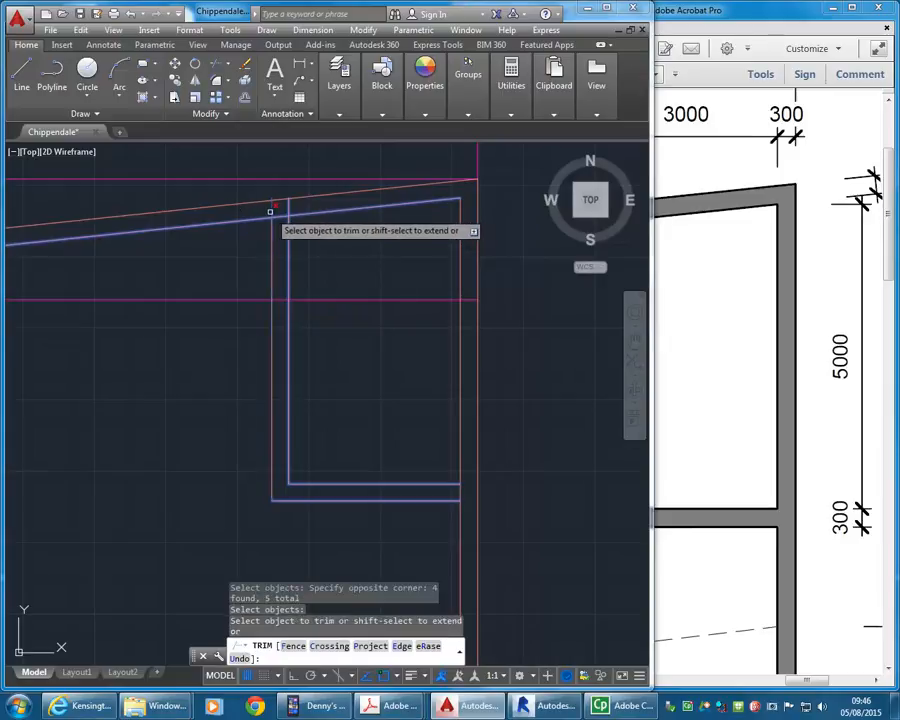
{"action": "left_click", "coordinate": [279, 211]}
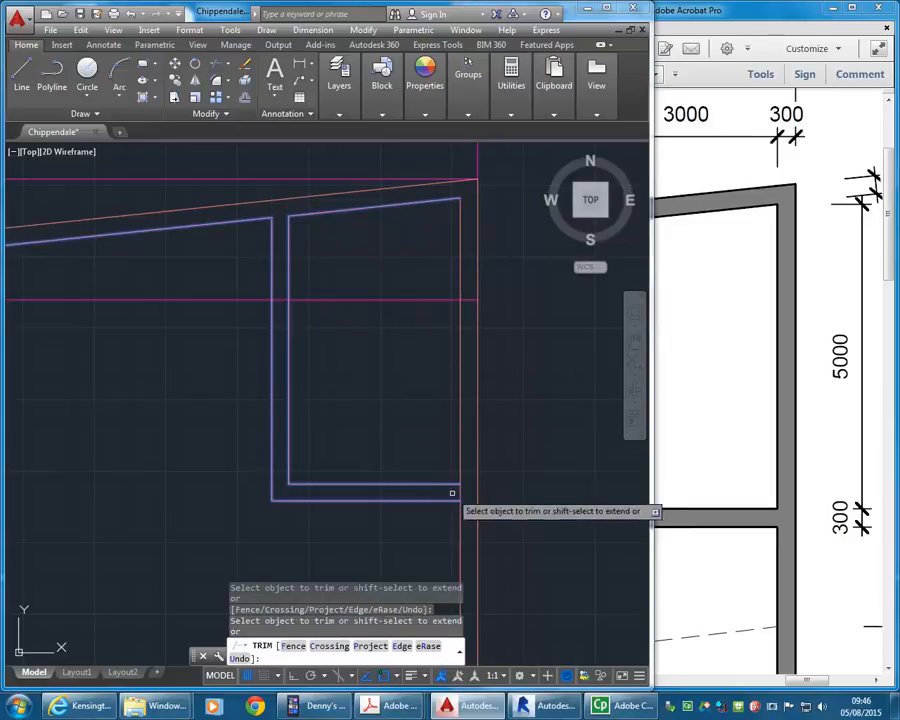
{"action": "right_click", "coordinate": [400, 374]}
{"action": "left_click", "coordinate": [414, 377]}
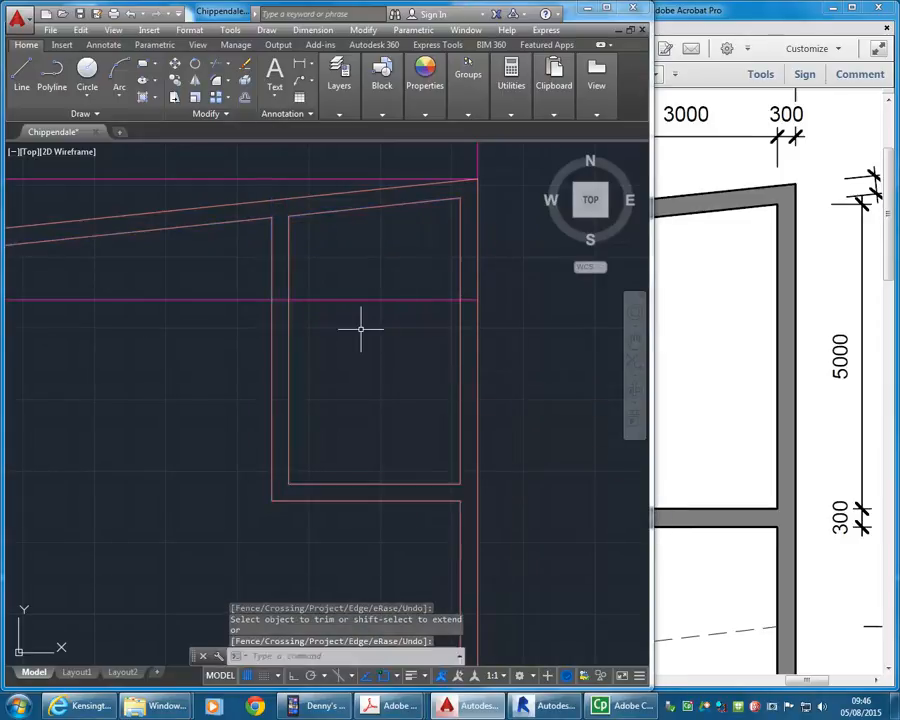
Inspect the corner room and the whole plan for remaining loose lines
{"action": "scroll", "coordinate": [361, 329], "scroll_direction": "down", "scroll_amount": 4}
{"action": "middle_click_drag", "start_coordinate": [329, 372], "coordinate": [344, 363]}
{"action": "scroll", "coordinate": [305, 403], "scroll_direction": "up", "scroll_amount": 2}
{"action": "mouse_move", "coordinate": [305, 403]}
{"action": "middle_mouse_down"}
{"action": "mouse_move", "coordinate": [315, 399]}
{"action": "mouse_move", "coordinate": [298, 390]}
{"action": "mouse_move", "coordinate": [310, 406]}
{"action": "middle_mouse_up"}
{"action": "scroll", "coordinate": [315, 399], "scroll_direction": "down", "scroll_amount": 4}
{"action": "scroll", "coordinate": [292, 394], "scroll_direction": "up", "scroll_amount": 2}
{"action": "scroll", "coordinate": [305, 395], "scroll_direction": "up", "scroll_amount": 2}
{"action": "scroll", "coordinate": [300, 388], "scroll_direction": "down", "scroll_amount": 2}
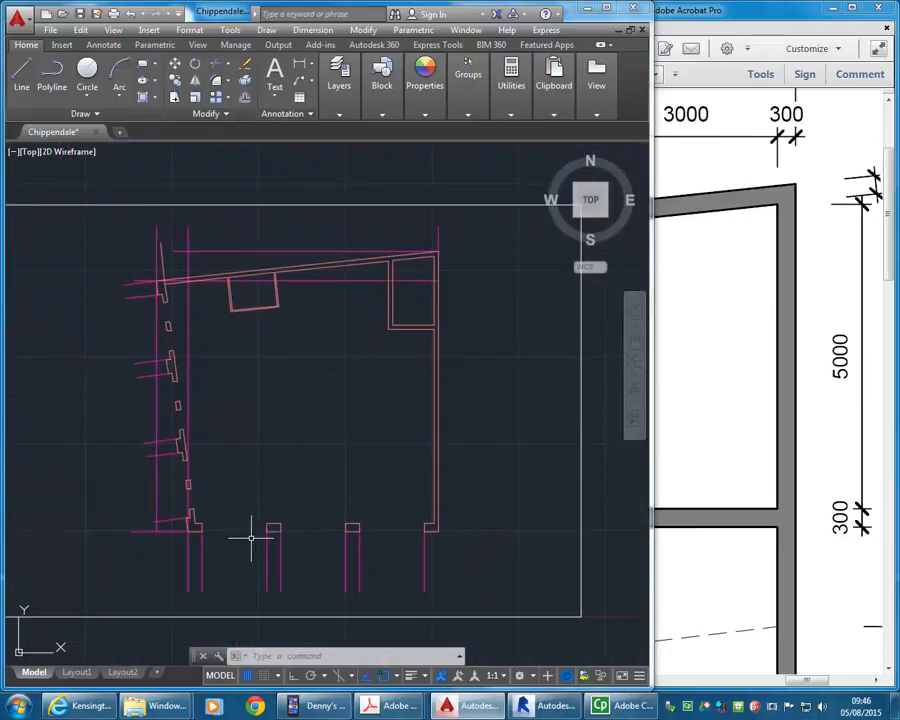
Turn off the A-REF layer to hide the reference lines
{"action": "left_click", "coordinate": [339, 80]}
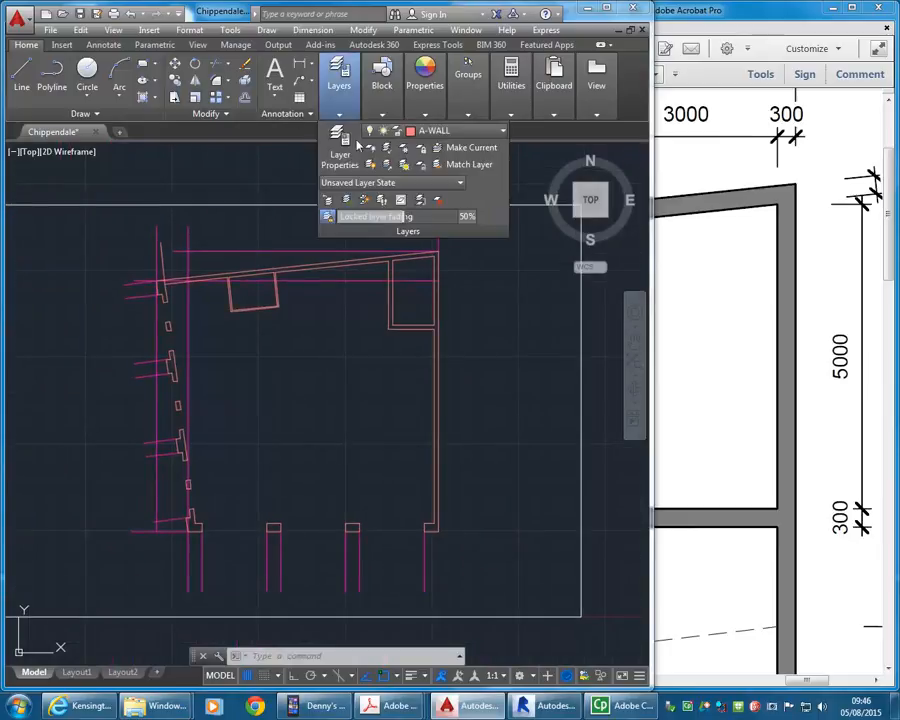
{"action": "left_click", "coordinate": [430, 132]}
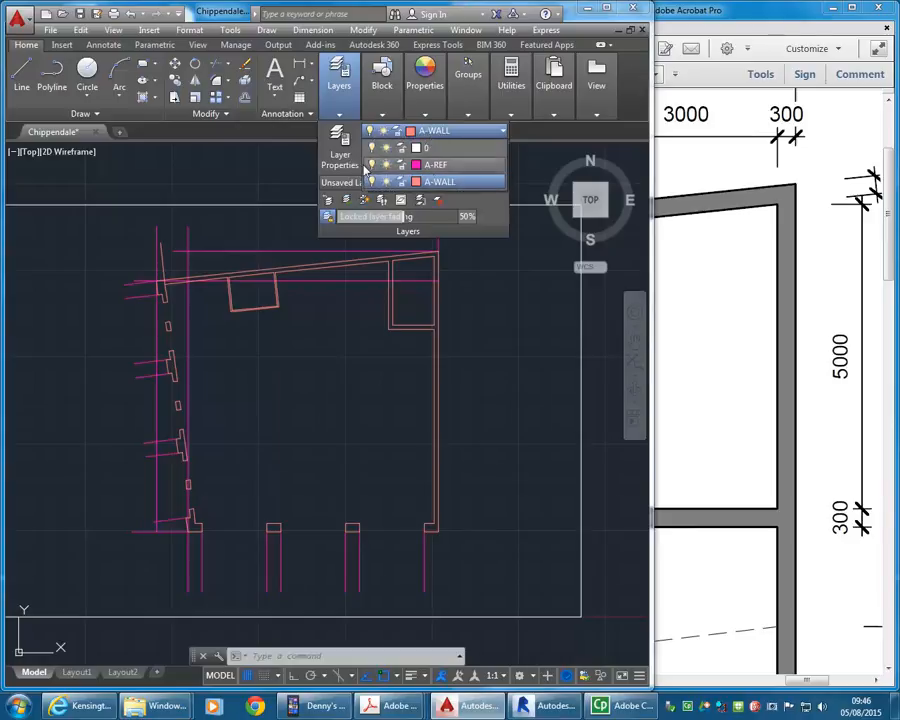
{"action": "left_click", "coordinate": [372, 165]}
{"action": "left_click", "coordinate": [373, 166]}
{"action": "left_click", "coordinate": [373, 166]}
{"action": "left_click", "coordinate": [149, 254]}
Erase the stray wall line projecting above the plan's upper left corner
{"action": "scroll", "coordinate": [129, 243], "scroll_direction": "up", "scroll_amount": 2}
{"action": "scroll", "coordinate": [203, 265], "scroll_direction": "up", "scroll_amount": 1}
{"action": "left_click", "coordinate": [267, 279]}
{"action": "left_click", "coordinate": [181, 301]}
{"action": "key", "text": "Delete"}
{"action": "scroll", "coordinate": [273, 368], "scroll_direction": "down", "scroll_amount": 4}
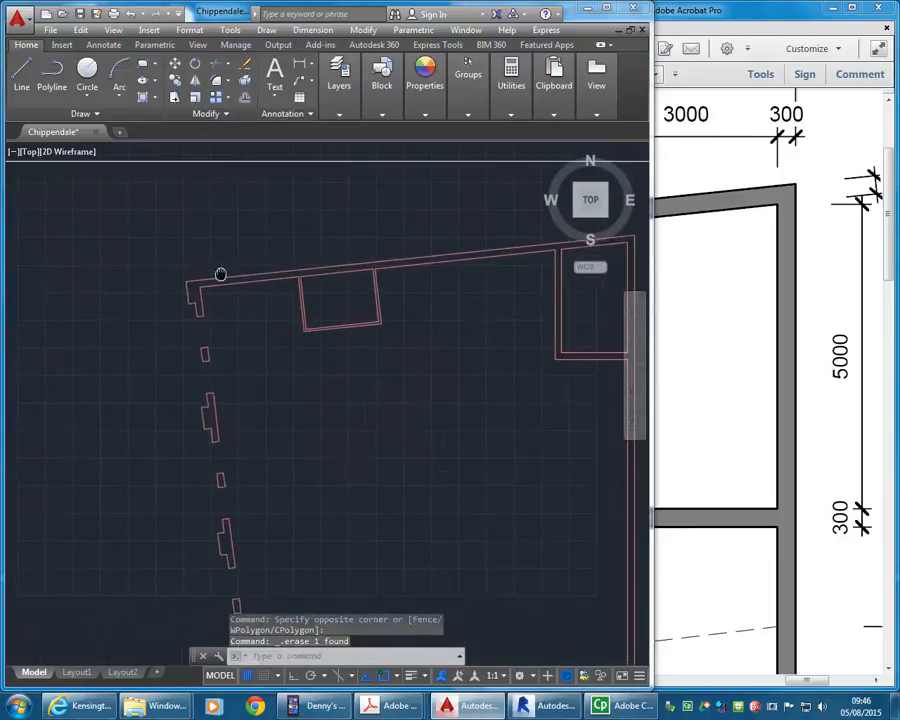
{"action": "mouse_move", "coordinate": [368, 412]}
{"action": "middle_mouse_down"}
{"action": "mouse_move", "coordinate": [295, 364]}
{"action": "mouse_move", "coordinate": [324, 375]}
{"action": "mouse_move", "coordinate": [318, 362]}
{"action": "middle_mouse_up"}
{"action": "scroll", "coordinate": [324, 375], "scroll_direction": "up", "scroll_amount": 2}
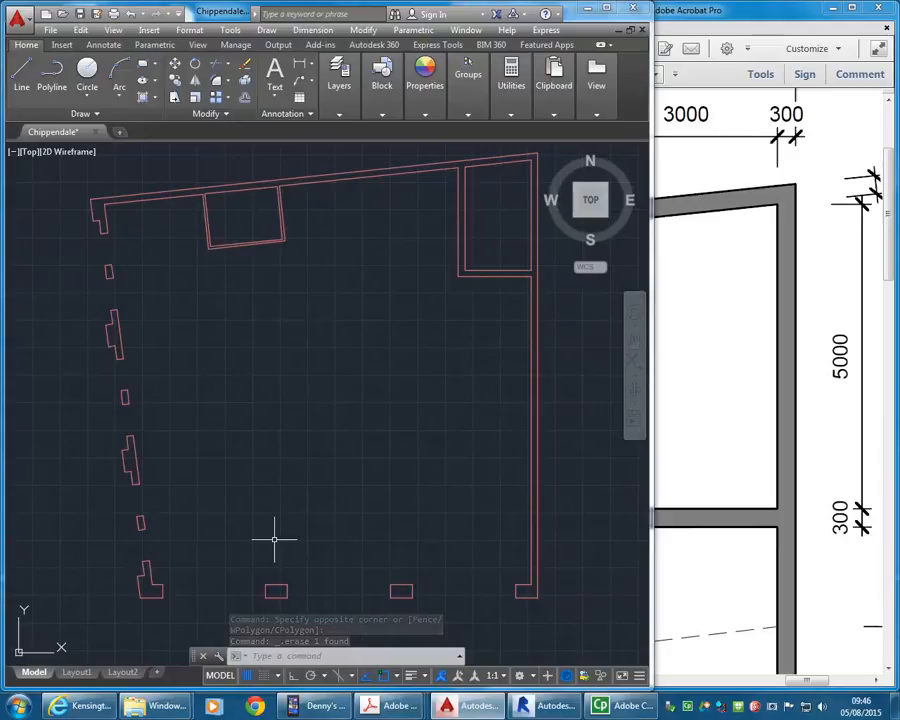